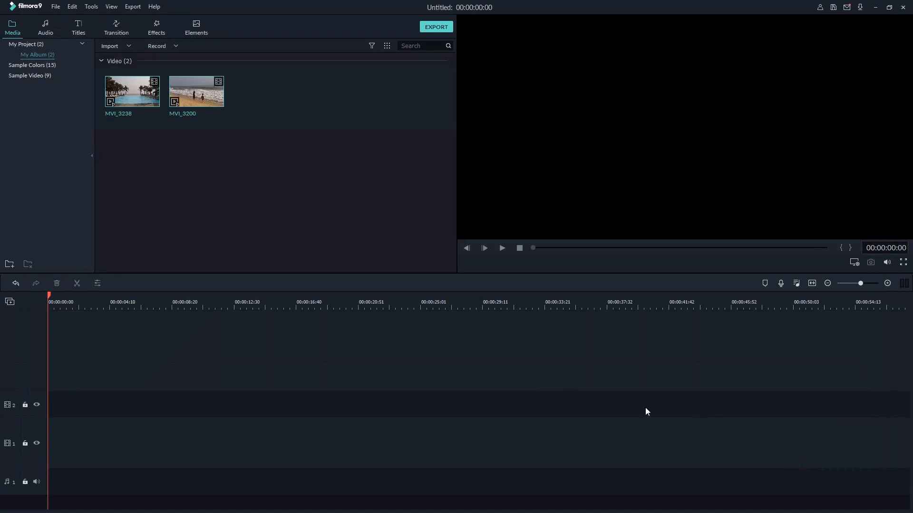
# Try the media library in Large Thumbnail and List views, then settle on Middle Thumbnail View
pyautogui.click(387, 46)
pyautogui.moveTo(419, 59)
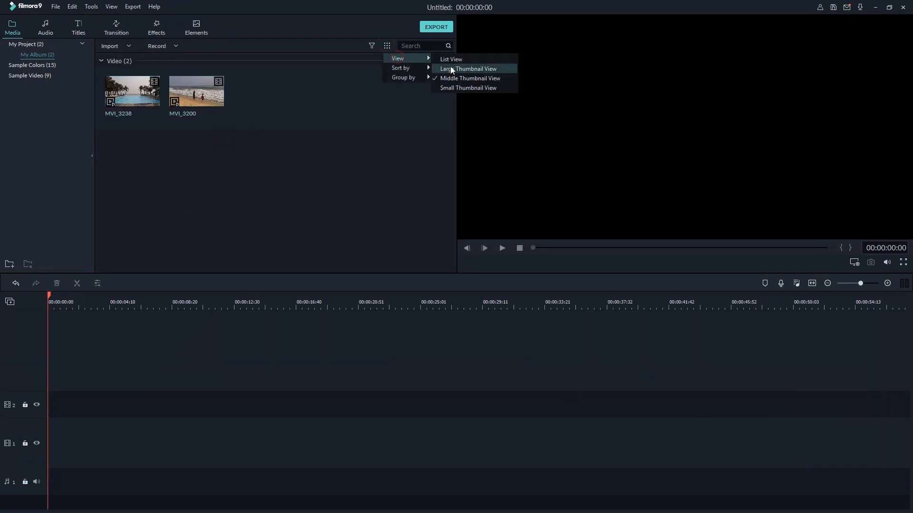
pyautogui.click(445, 70)
pyautogui.click(388, 47)
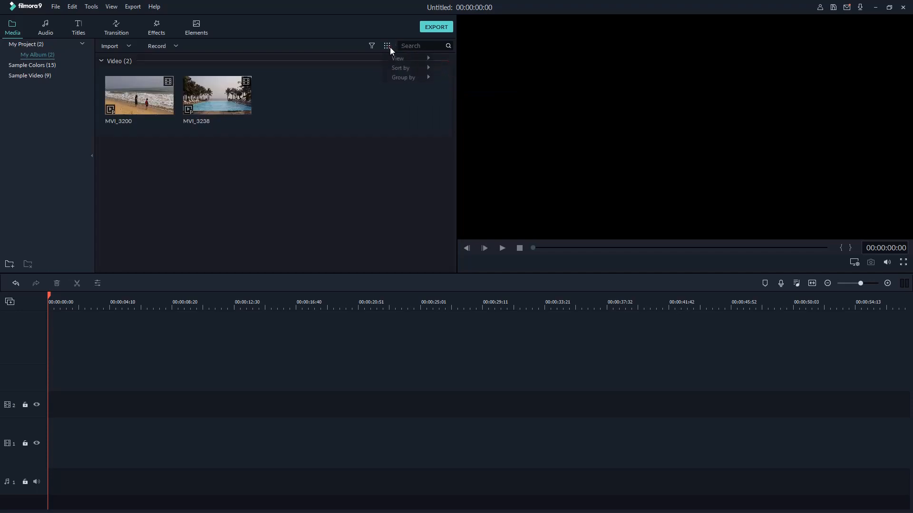
pyautogui.click(449, 58)
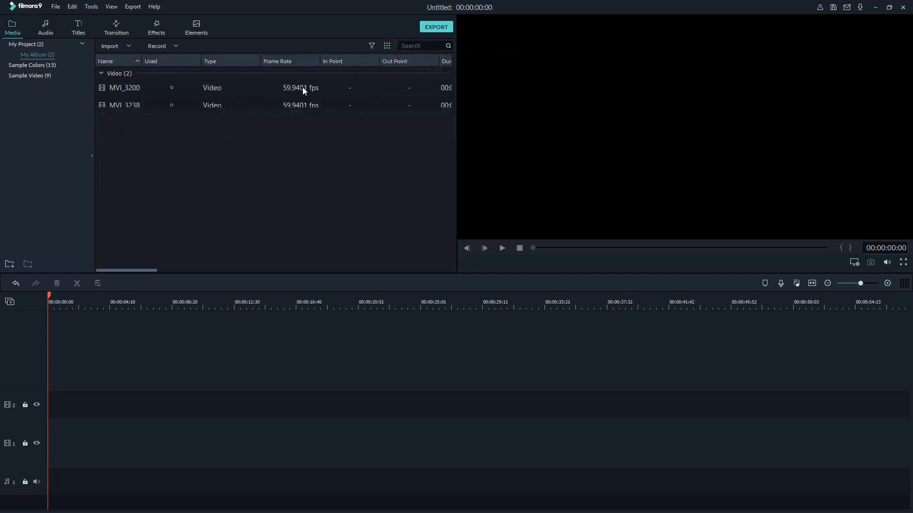
pyautogui.click(299, 105)
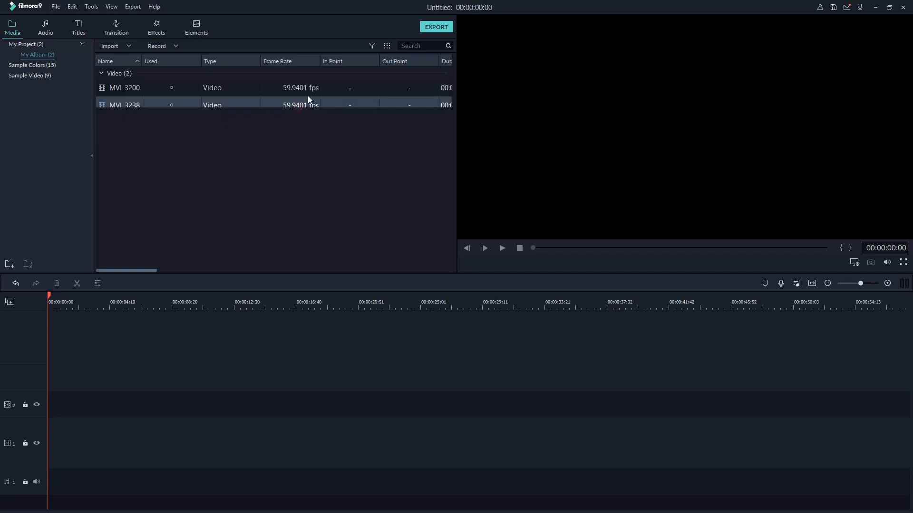
pyautogui.click(387, 46)
pyautogui.moveTo(404, 58)
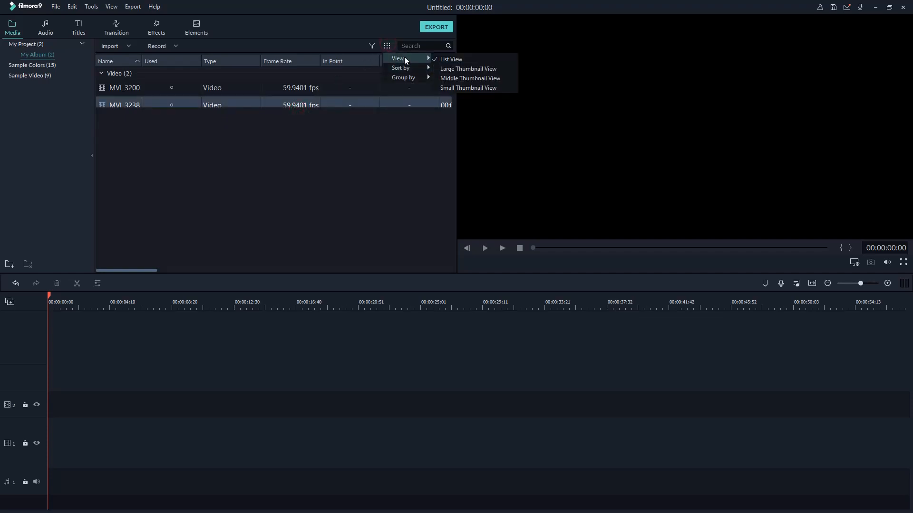
pyautogui.click(456, 79)
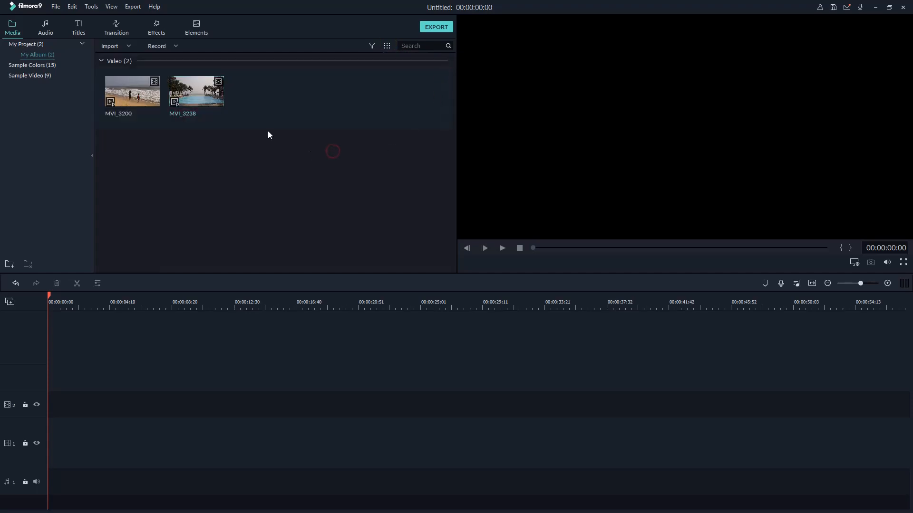
# Place MVI_3200 on the first video track and delete its detached audio
pyautogui.moveTo(145, 96); pyautogui.dragTo(45, 452)
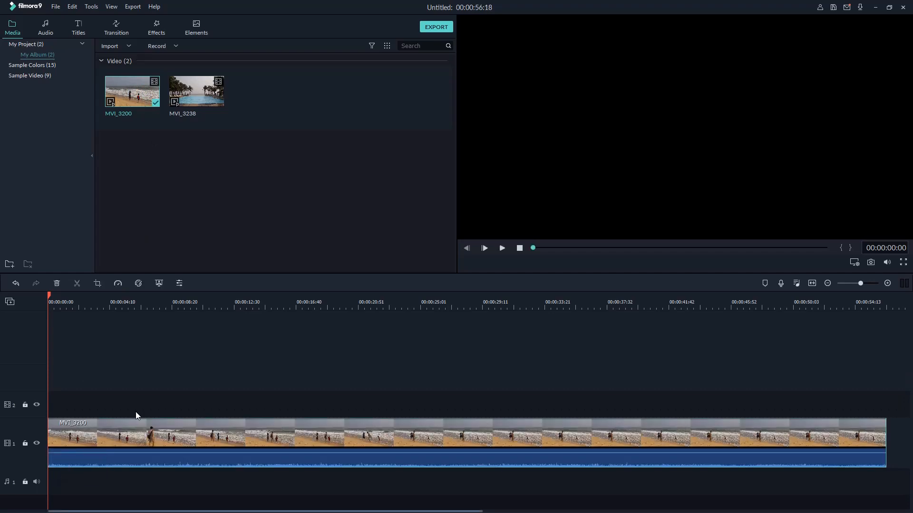
pyautogui.click(503, 247)
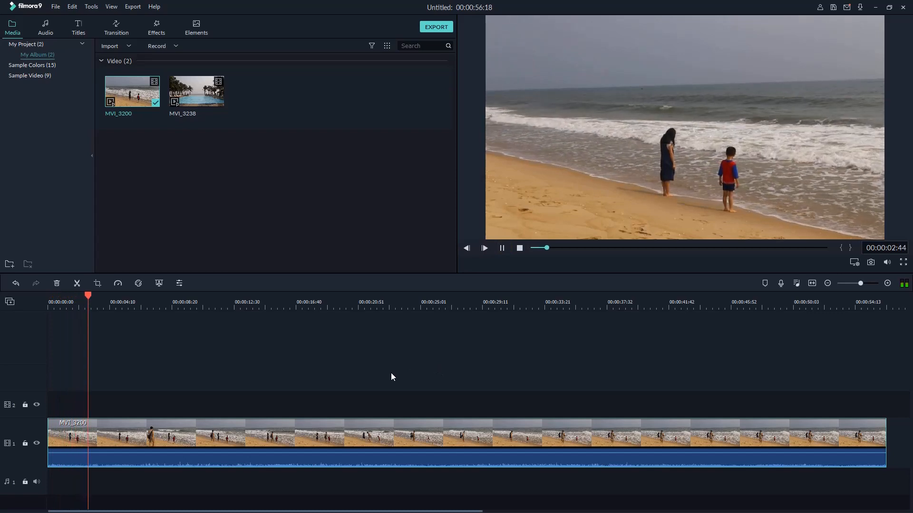
pyautogui.rightClick(236, 458)
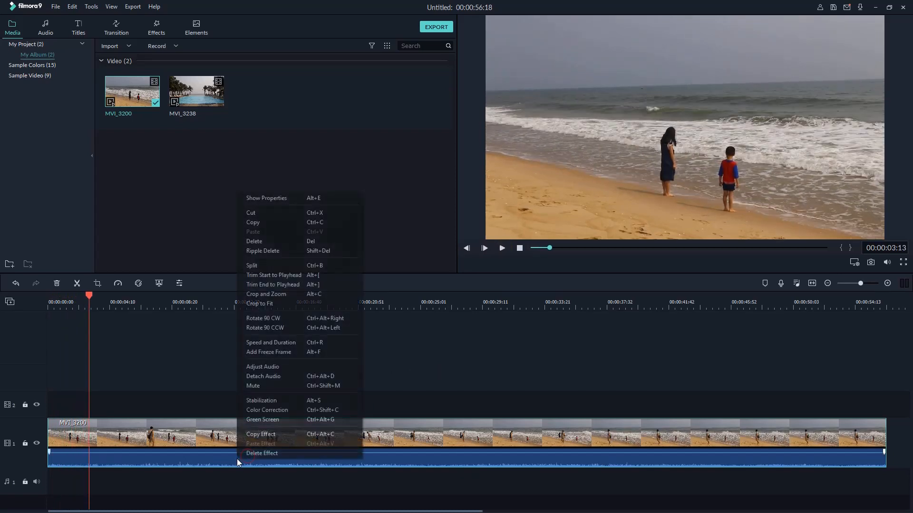
pyautogui.click(268, 377)
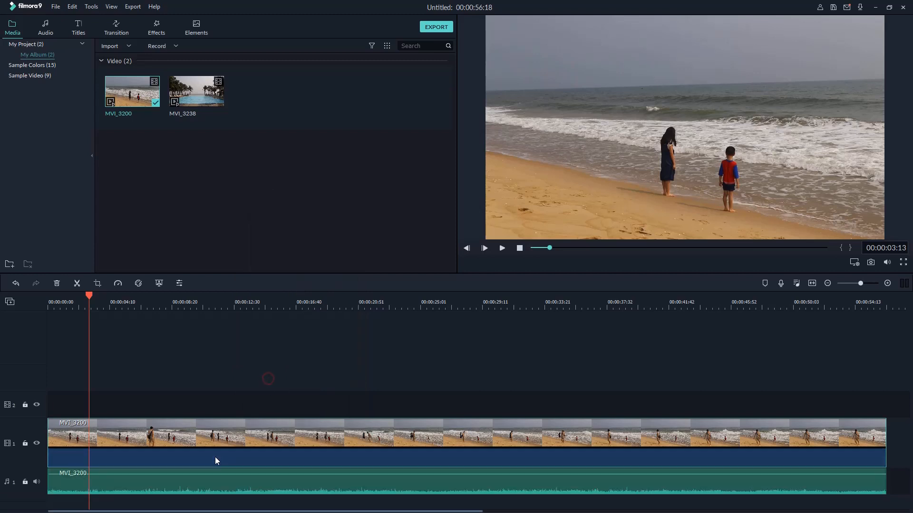
pyautogui.rightClick(170, 481)
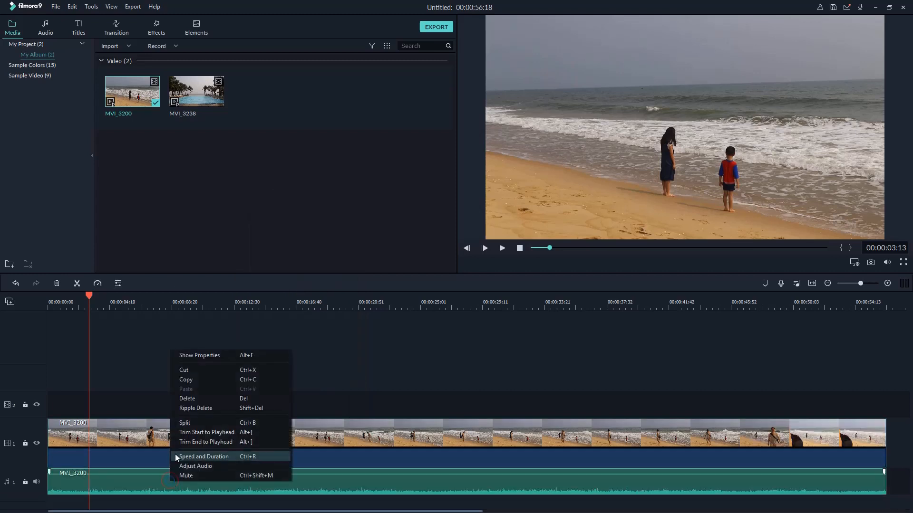
pyautogui.click(193, 395)
# Play the timeline and set the preview playback quality to 1/2
pyautogui.press('space')
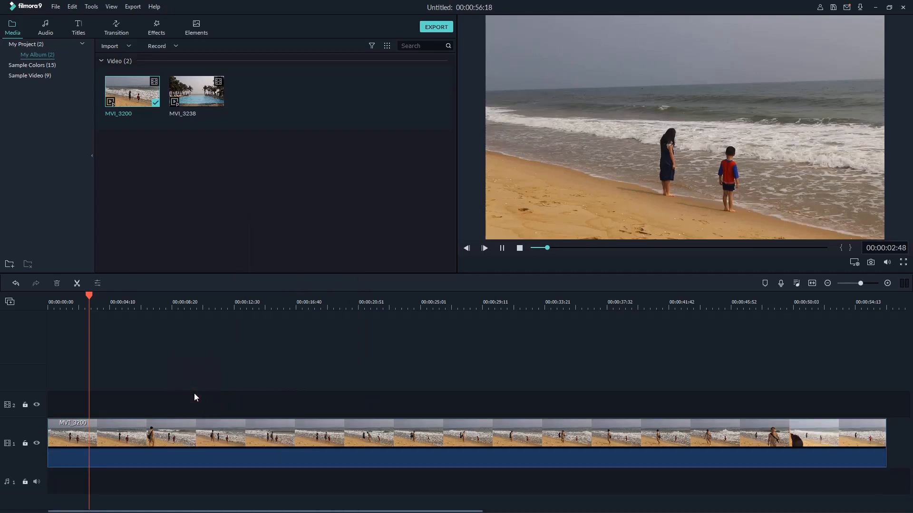
pyautogui.press('space')
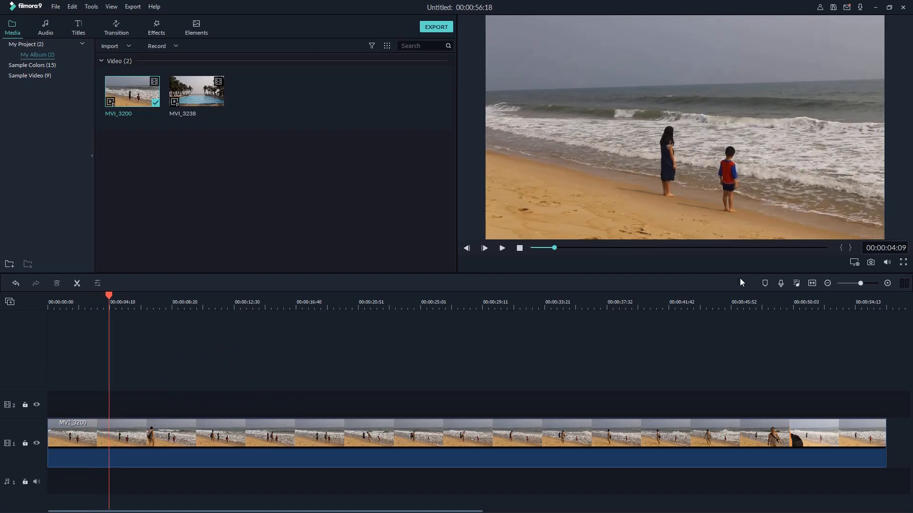
pyautogui.click(854, 262)
pyautogui.moveTo(857, 272)
pyautogui.click(818, 282)
# Split the beach clip at 00:00:03:35 and delete the footage after the cut
pyautogui.moveTo(168, 304); pyautogui.dragTo(122, 315)
pyautogui.moveTo(207, 303); pyautogui.dragTo(190, 309)
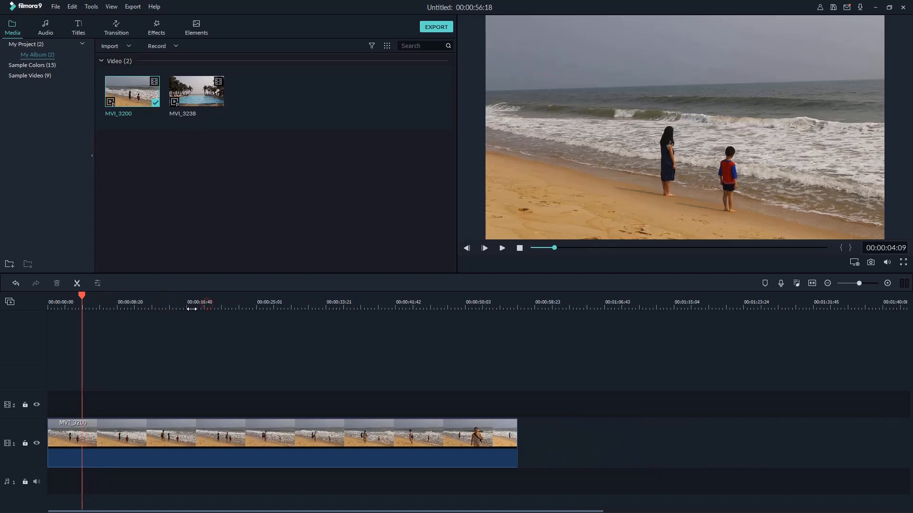
pyautogui.moveTo(81, 295); pyautogui.dragTo(78, 315)
pyautogui.click(96, 431)
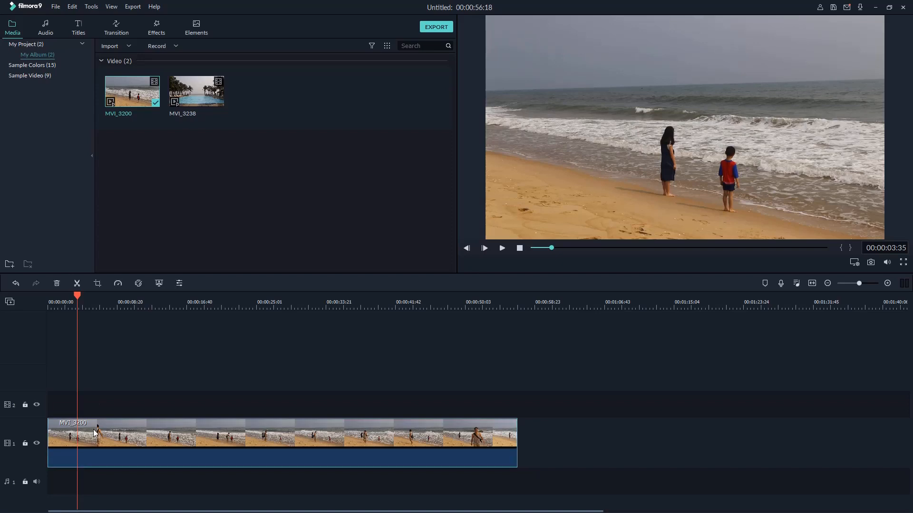
pyautogui.click(77, 283)
pyautogui.rightClick(214, 438)
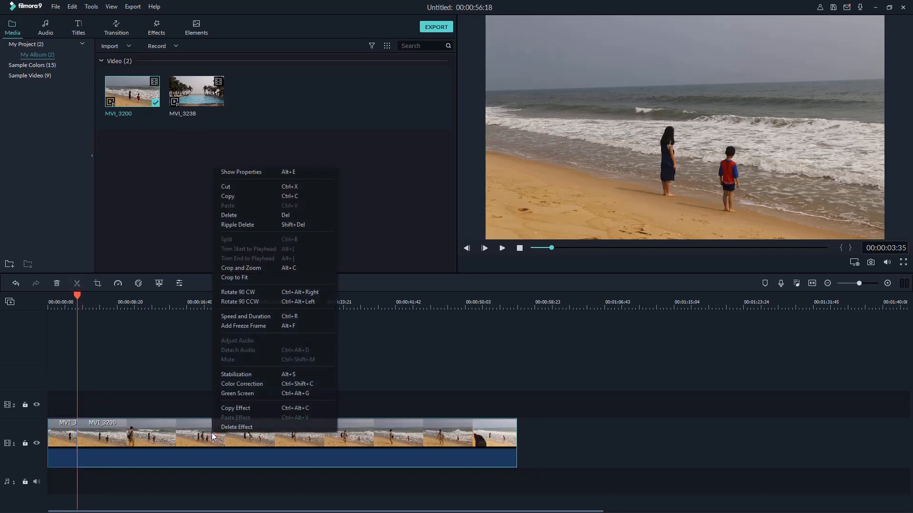
pyautogui.click(233, 216)
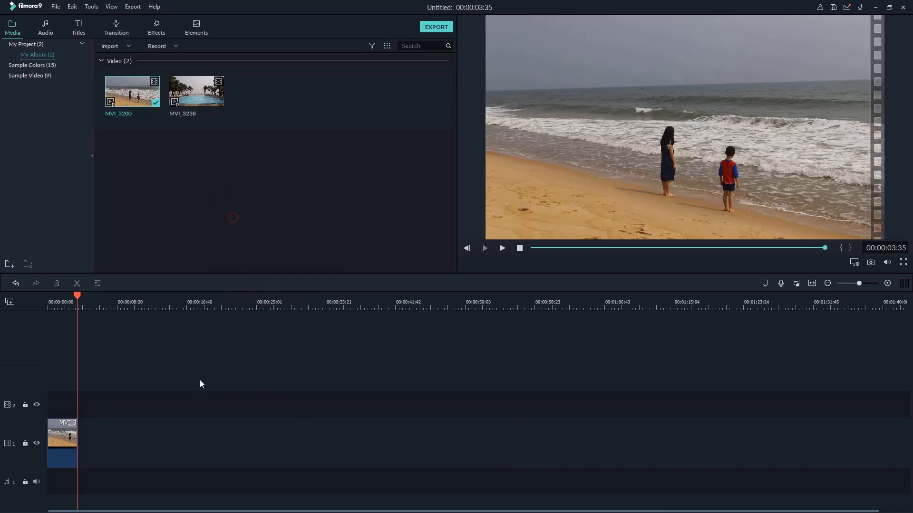
# Preview MVI_3238 and append it after the beach clip on the timeline
pyautogui.click(201, 102)
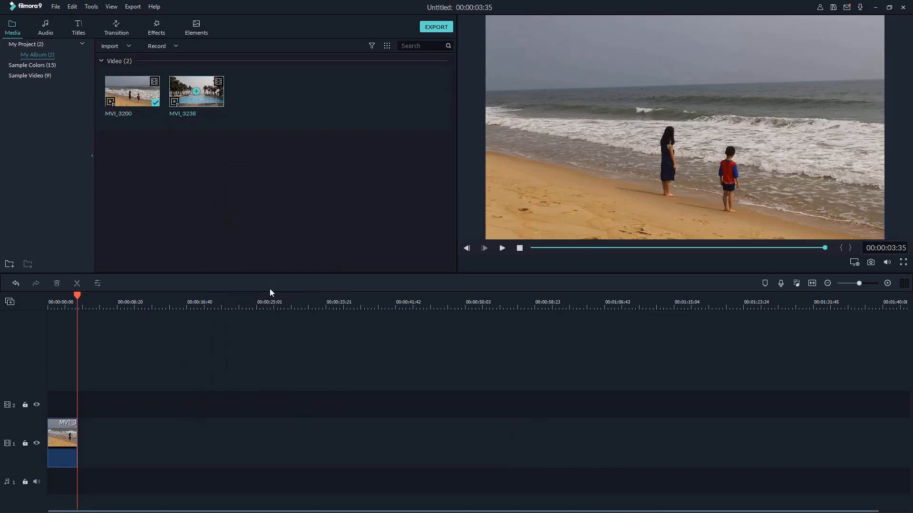
pyautogui.doubleClick(199, 98)
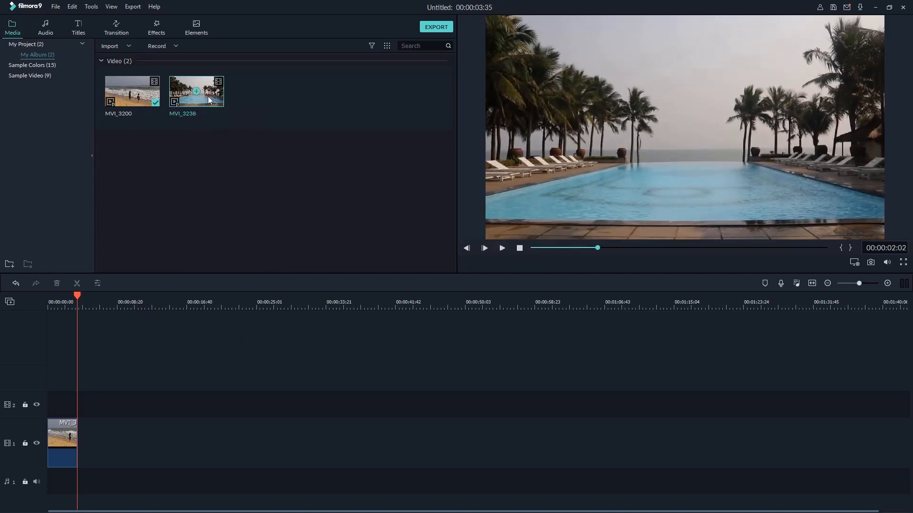
pyautogui.click(196, 91)
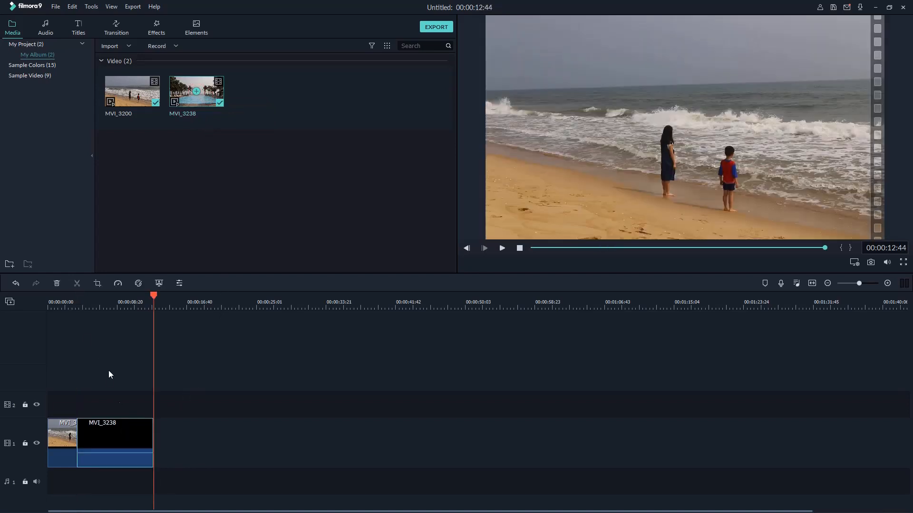
pyautogui.click(70, 306)
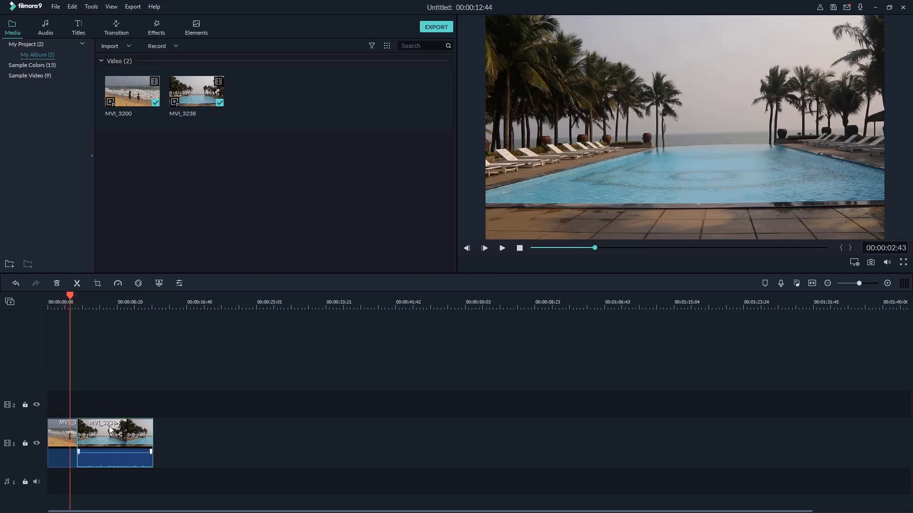
pyautogui.press('space')
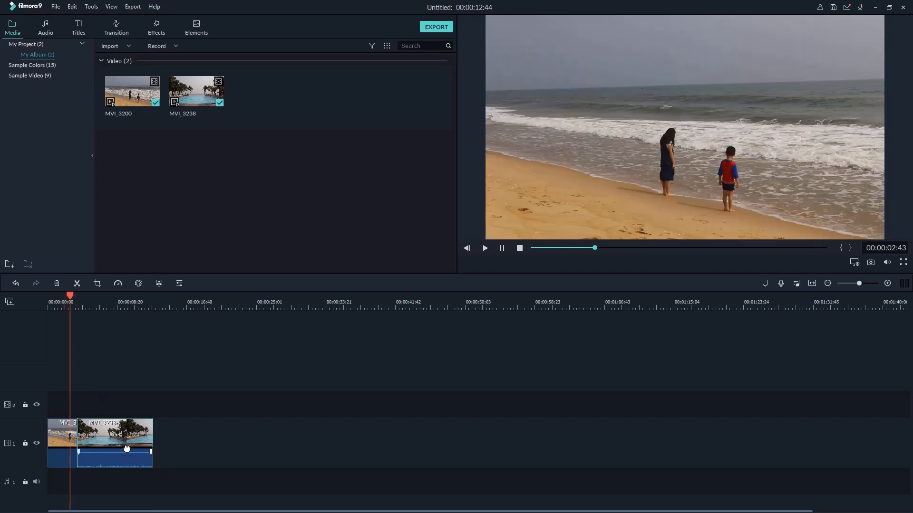
pyautogui.press('space')
# Detach the pool clip's audio and delete it
pyautogui.rightClick(105, 456)
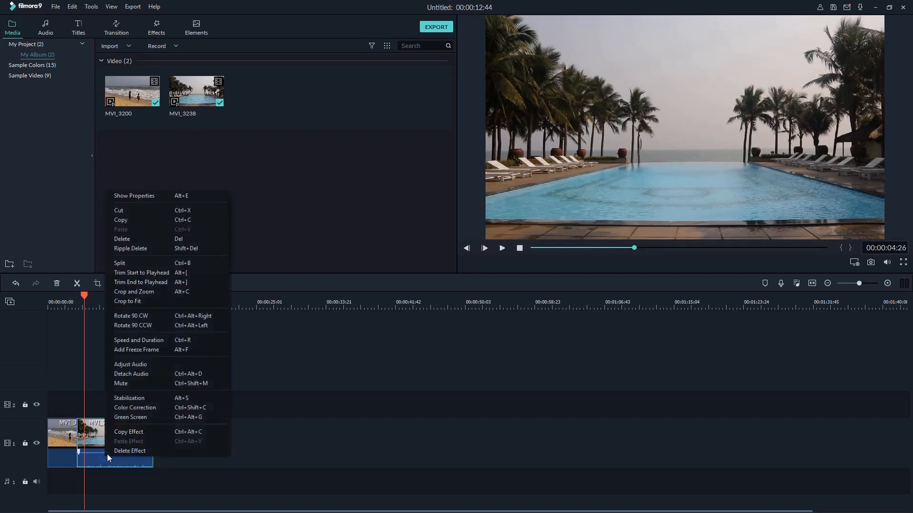
pyautogui.click(136, 373)
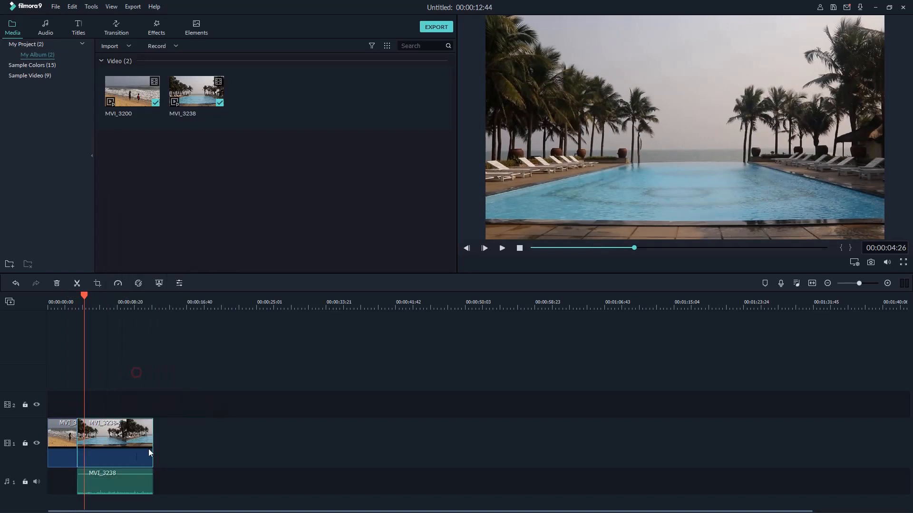
pyautogui.rightClick(107, 483)
pyautogui.click(137, 403)
# Split the pool clip at 00:00:07:13 and delete the trailing part
pyautogui.click(121, 427)
pyautogui.moveTo(84, 296); pyautogui.dragTo(107, 300)
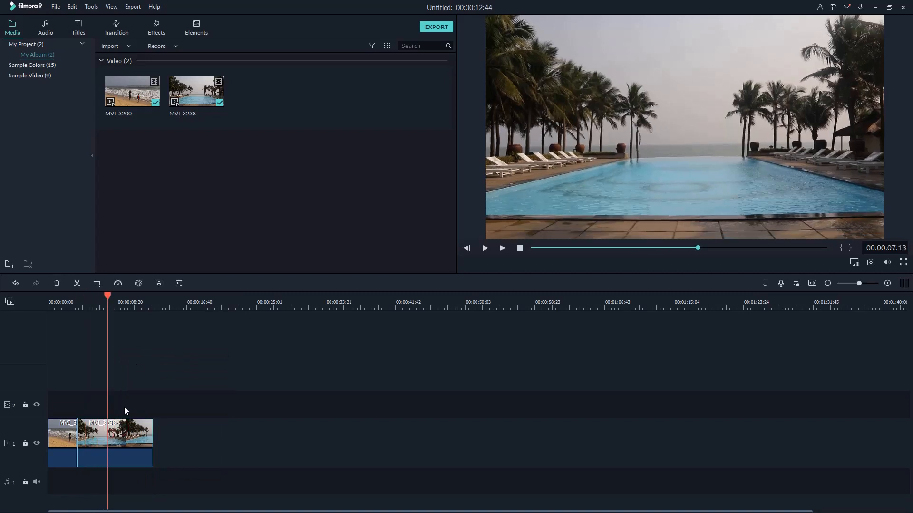
pyautogui.click(77, 283)
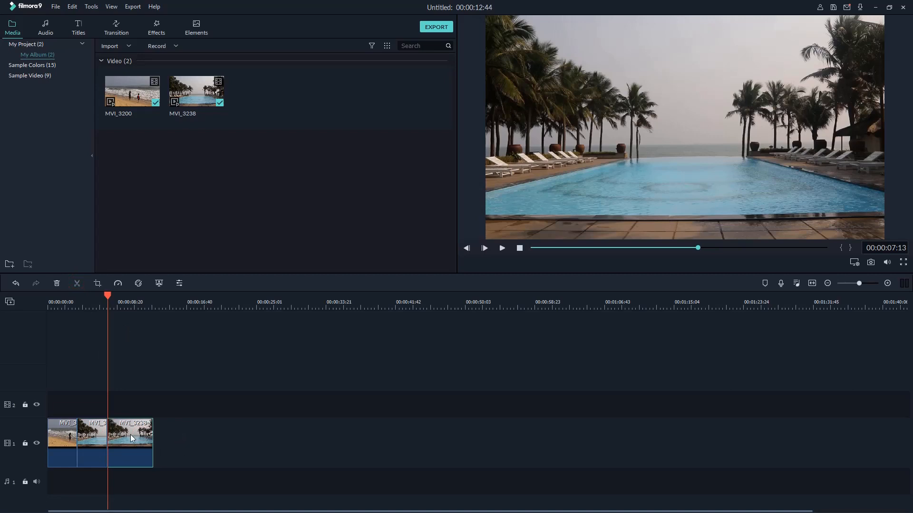
pyautogui.rightClick(131, 435)
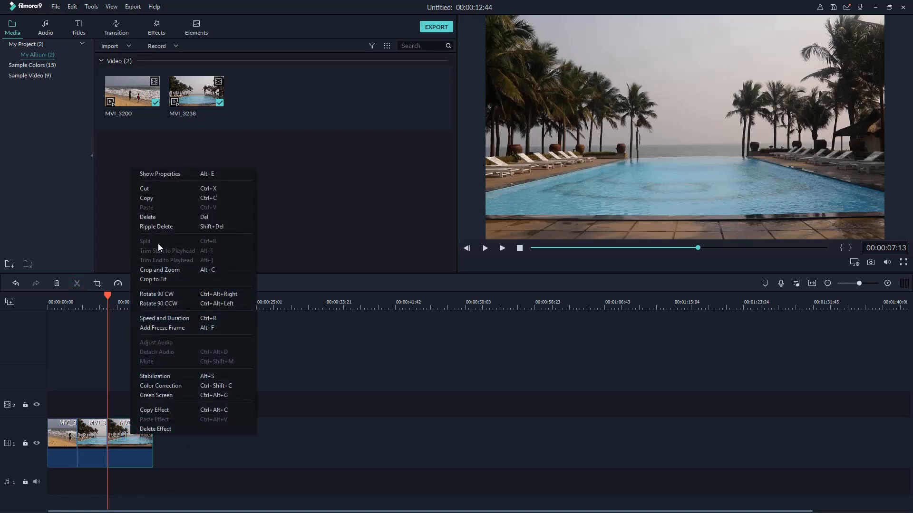
pyautogui.click(157, 220)
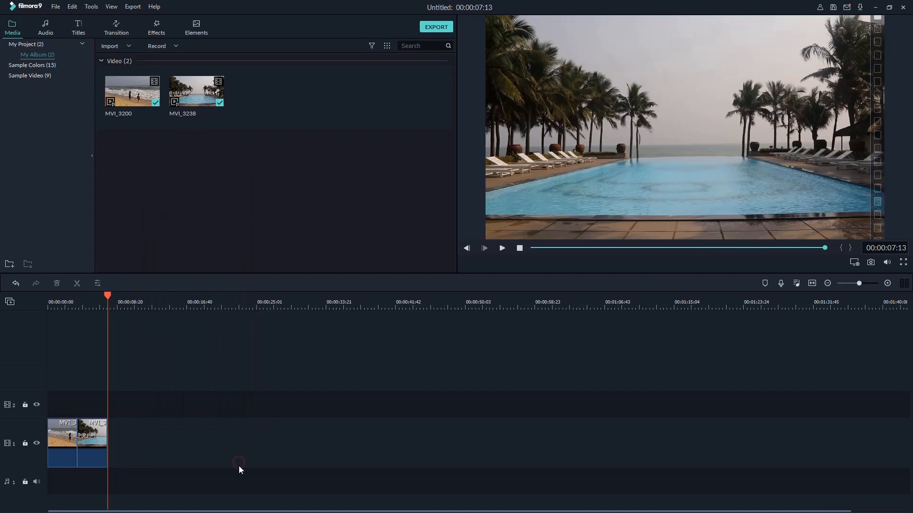
pyautogui.click(56, 304)
# Review the edited sequence, then import MVI_3242 from the Desktop's Example Footage folder
pyautogui.press('space')
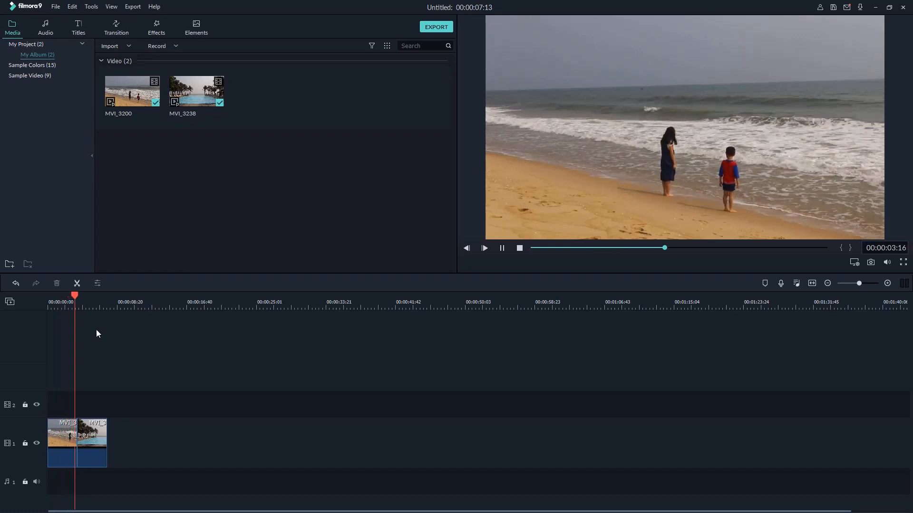
pyautogui.press('space')
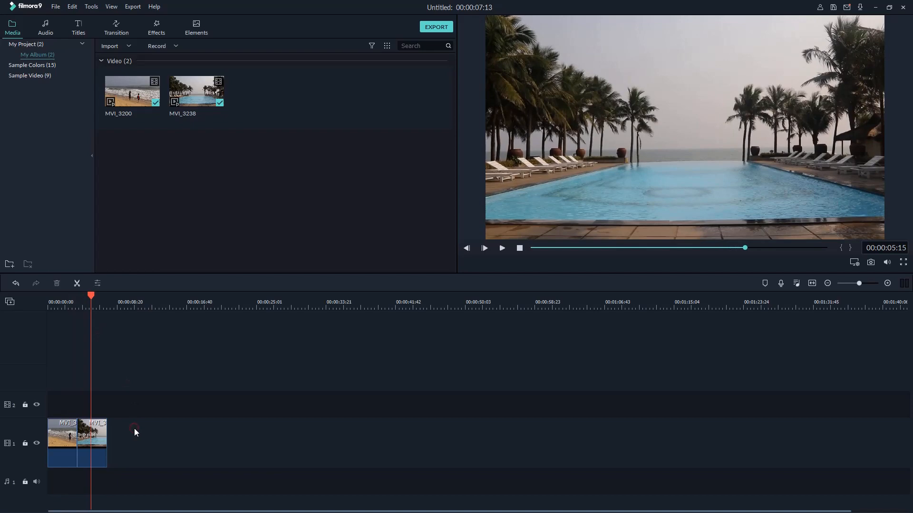
pyautogui.click(115, 49)
pyautogui.click(125, 58)
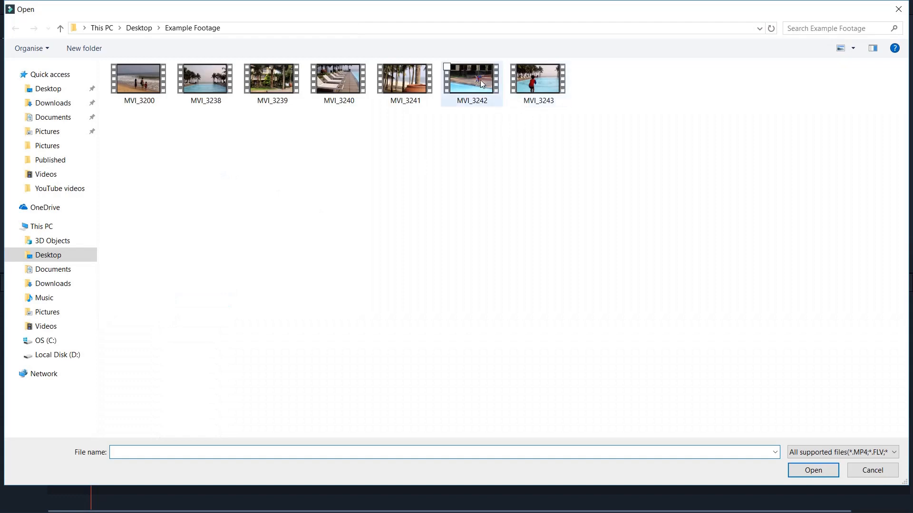
pyautogui.click(476, 80)
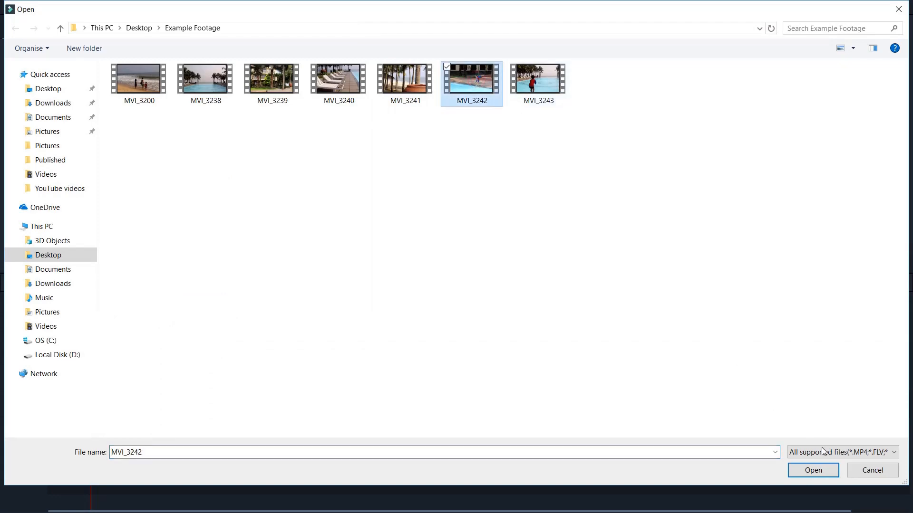
pyautogui.click(813, 470)
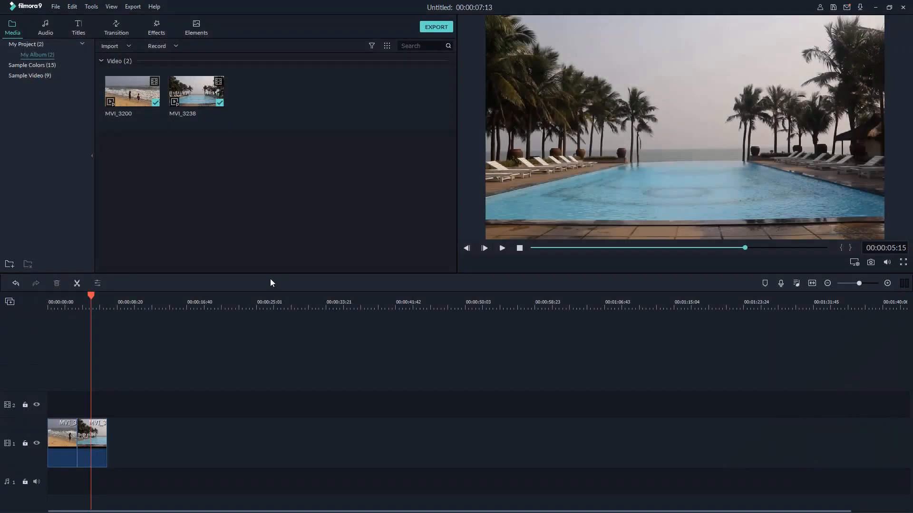
# Check the MVI_3242 clip's file properties
pyautogui.rightClick(266, 103)
pyautogui.click(298, 243)
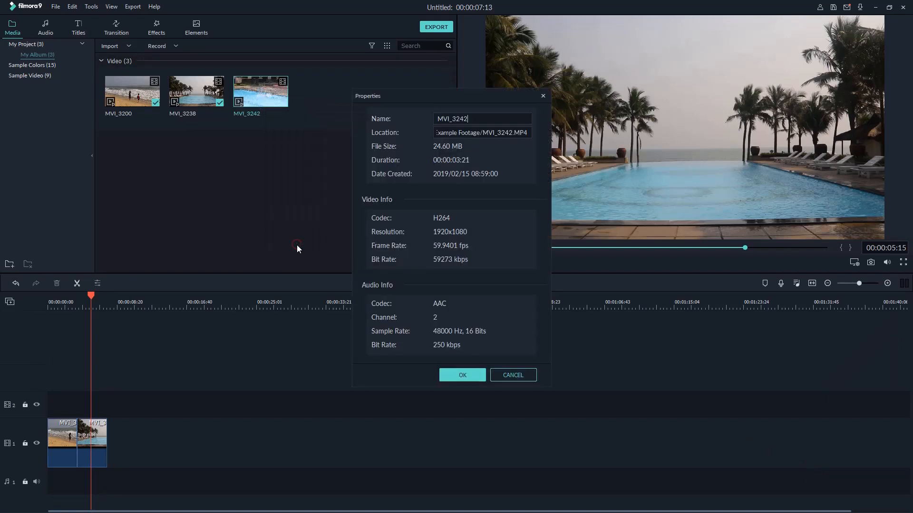
pyautogui.click(476, 378)
# Place MVI_3242 third on the timeline after MVI_3238 and trim its end slightly
pyautogui.moveTo(280, 105); pyautogui.dragTo(121, 437)
pyautogui.click(173, 443)
pyautogui.click(126, 440)
pyautogui.click(165, 445)
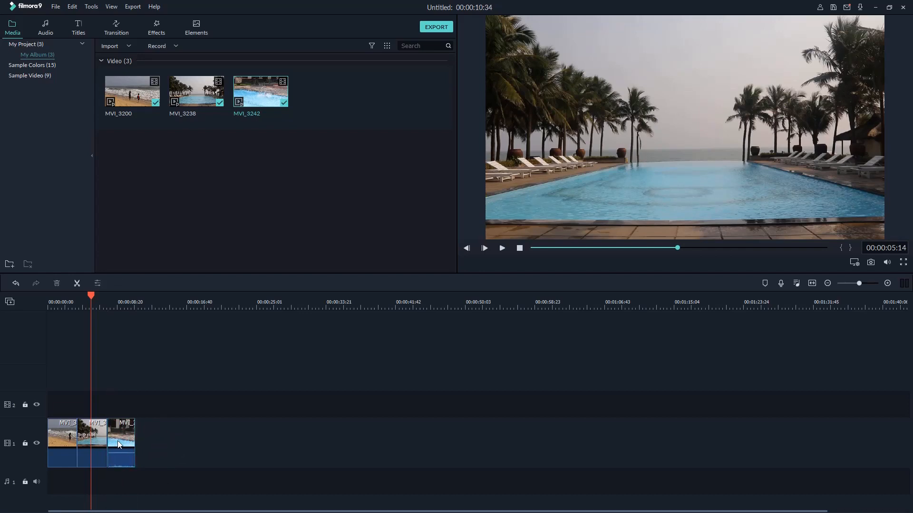
pyautogui.press('space')
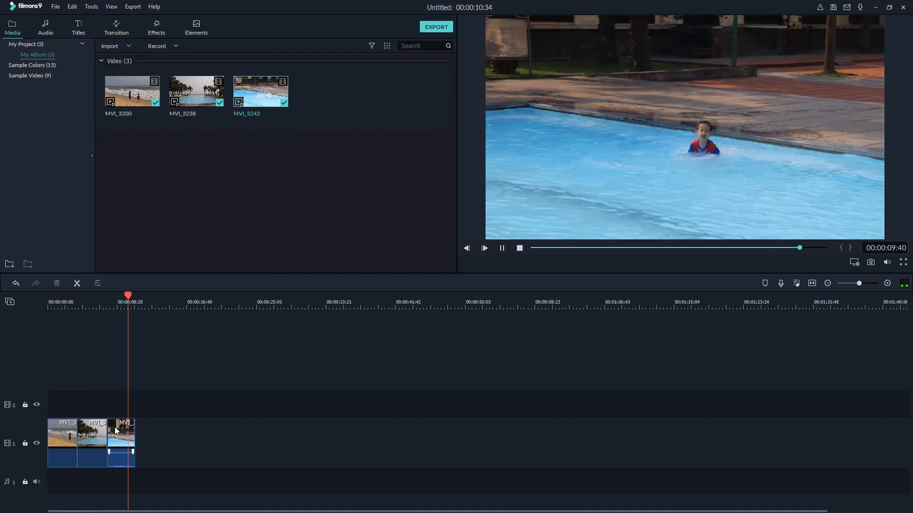
# Detach the third clip's audio and delete it
pyautogui.rightClick(121, 458)
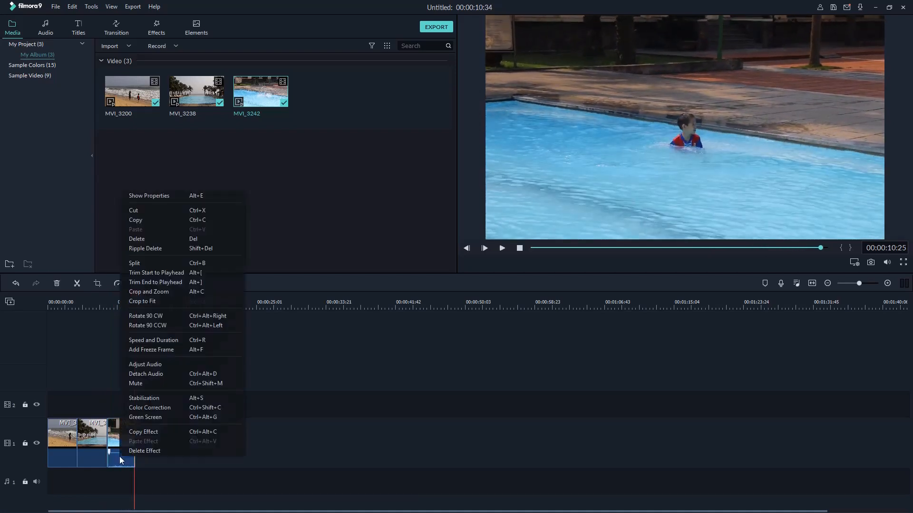
pyautogui.click(153, 374)
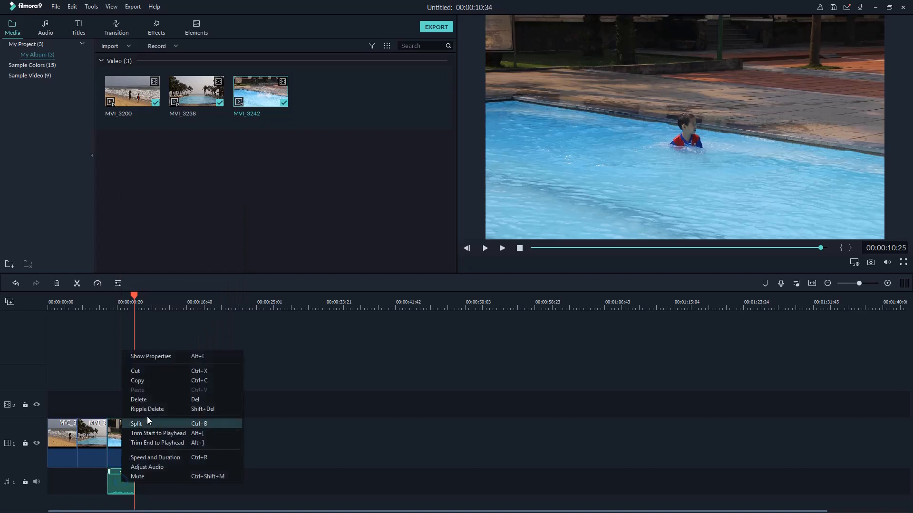
pyautogui.click(144, 400)
# Paste a copy of the third clip right after it, extending the project to 00:00:13:26
pyautogui.rightClick(120, 435)
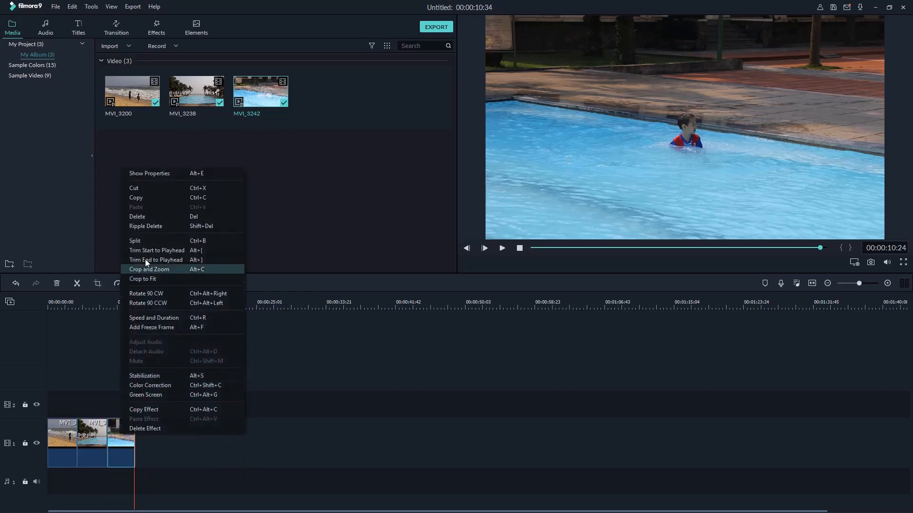
pyautogui.click(145, 198)
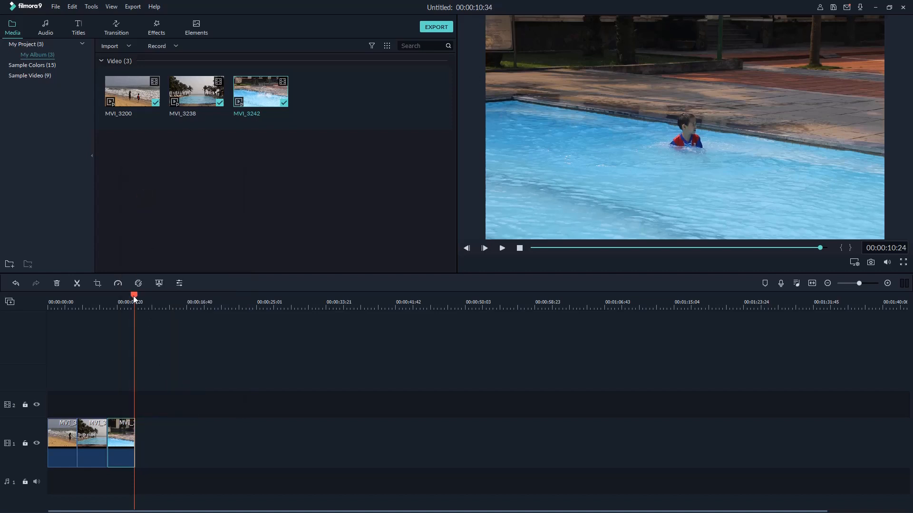
pyautogui.moveTo(134, 298); pyautogui.dragTo(137, 295)
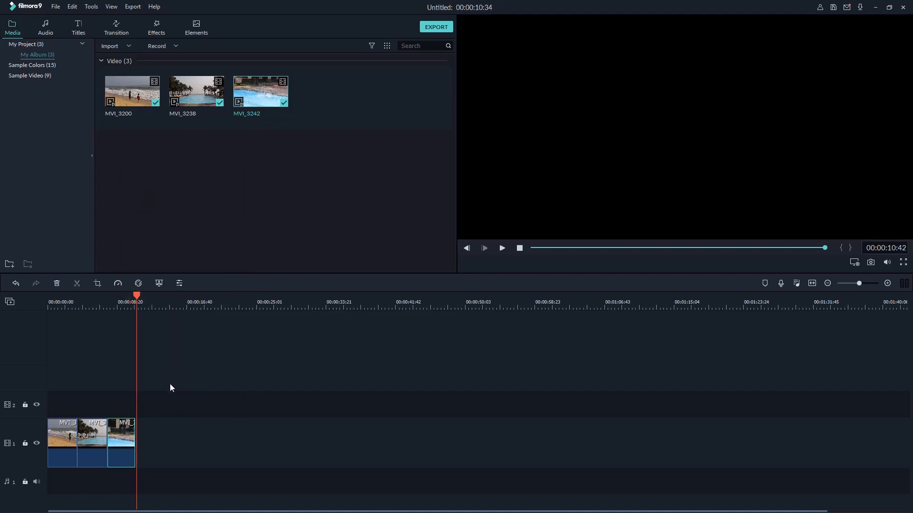
pyautogui.hotkey('ctrl', 'v')
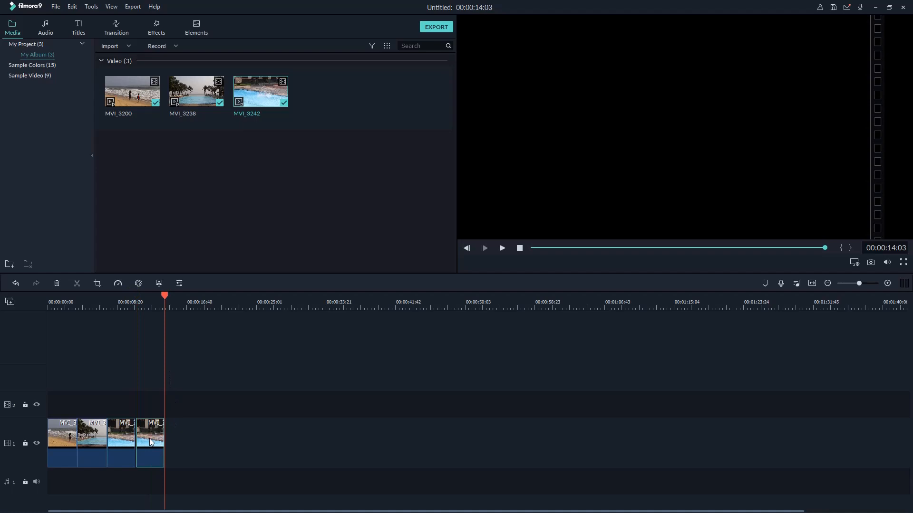
pyautogui.moveTo(156, 436); pyautogui.dragTo(144, 438)
pyautogui.click(138, 304)
pyautogui.press('space')
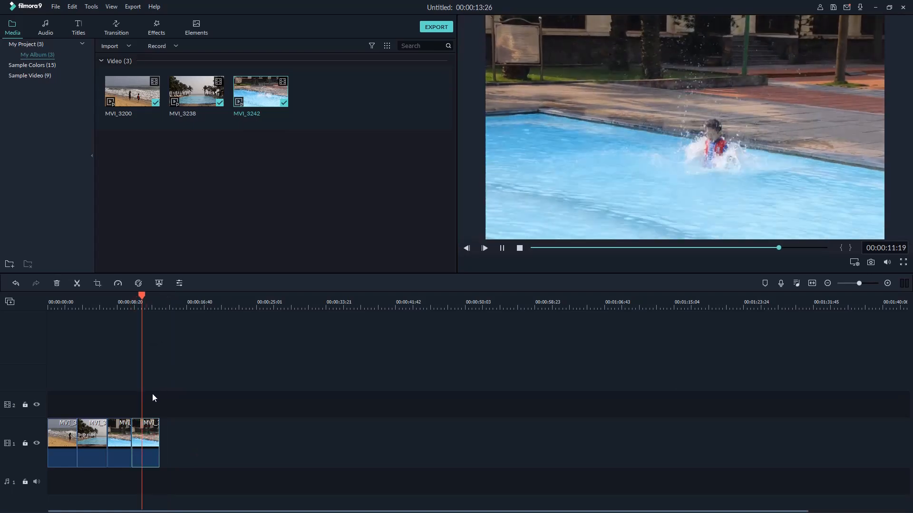
pyautogui.click(138, 297)
pyautogui.moveTo(138, 297); pyautogui.dragTo(134, 303)
# Snap the duplicate pool clip against the third clip's end, making the project 00:00:13:56
pyautogui.click(115, 303)
pyautogui.press('space')
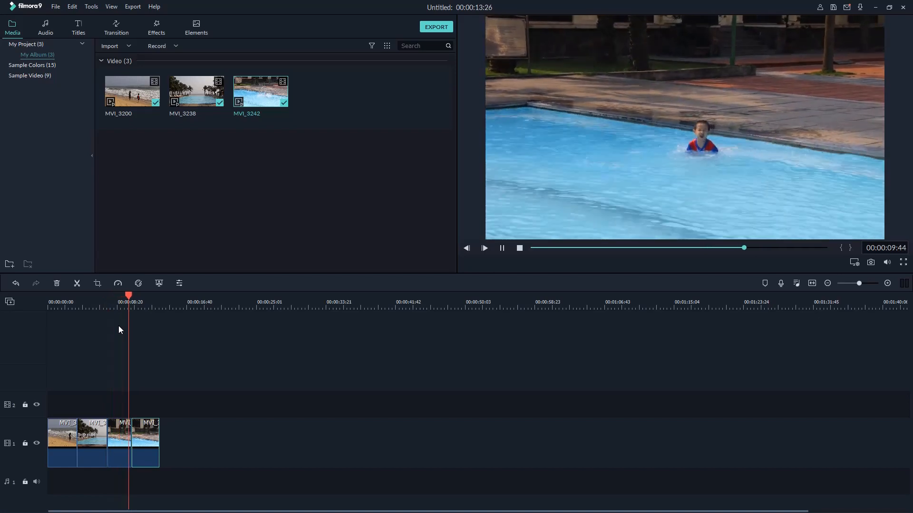
pyautogui.press('space')
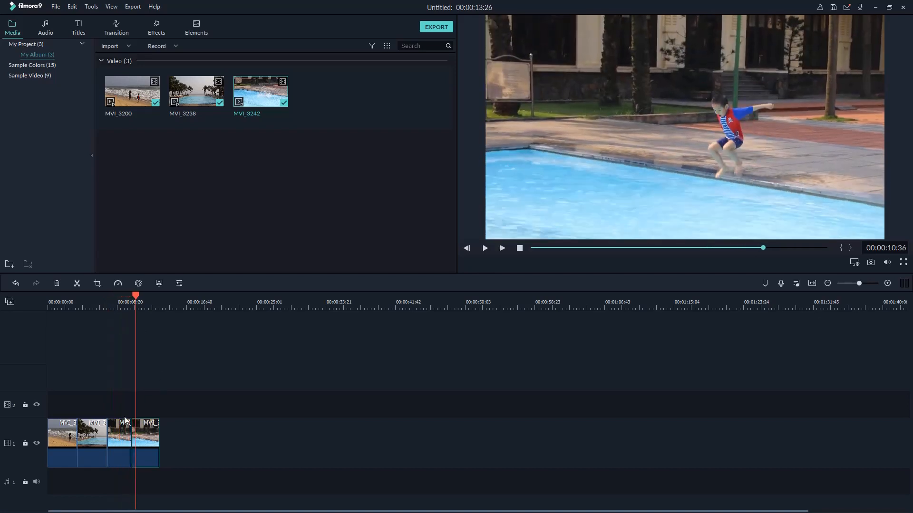
pyautogui.click(124, 423)
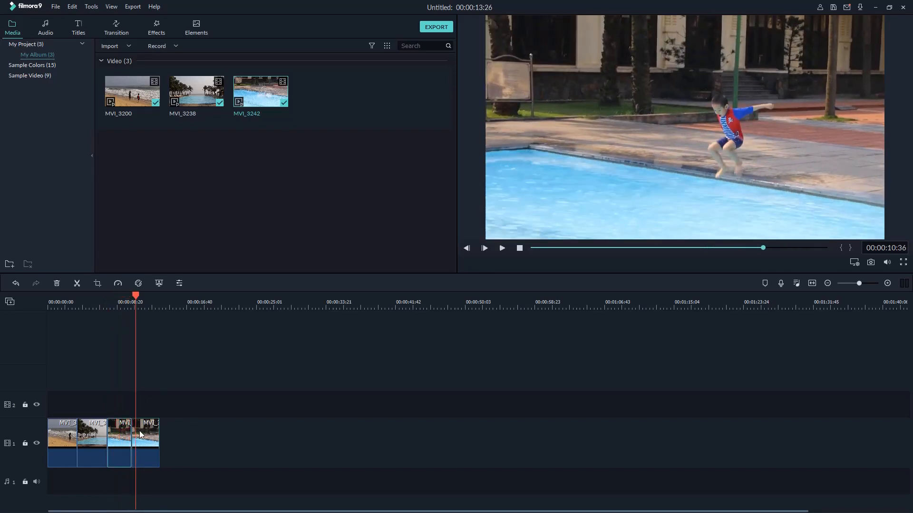
pyautogui.click(144, 434)
pyautogui.moveTo(142, 438)
pyautogui.mouseDown()
pyautogui.moveTo(162, 436)
pyautogui.moveTo(136, 439)
pyautogui.mouseUp()
pyautogui.click(124, 307)
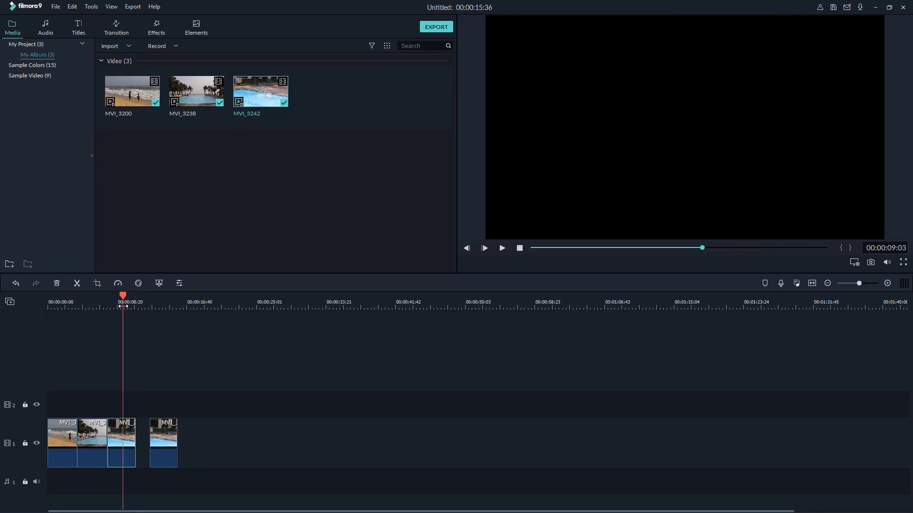
pyautogui.press('space')
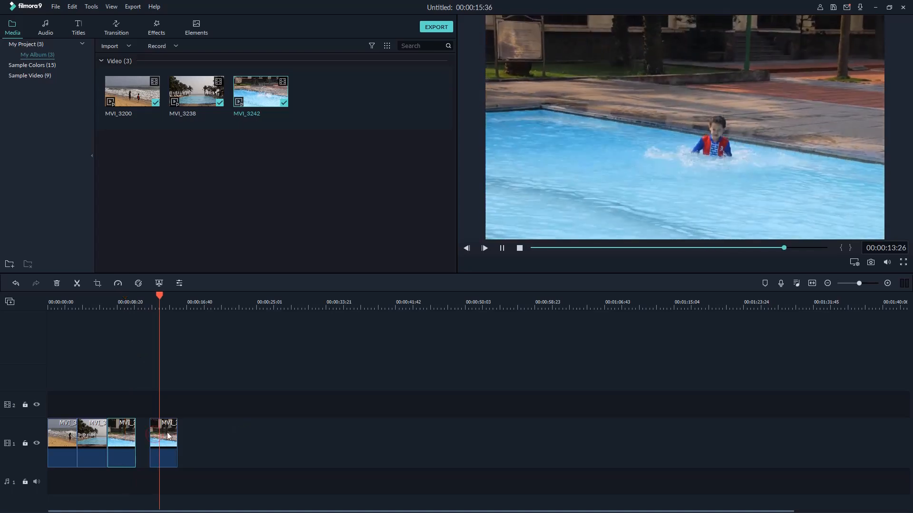
pyautogui.moveTo(168, 435); pyautogui.dragTo(156, 434)
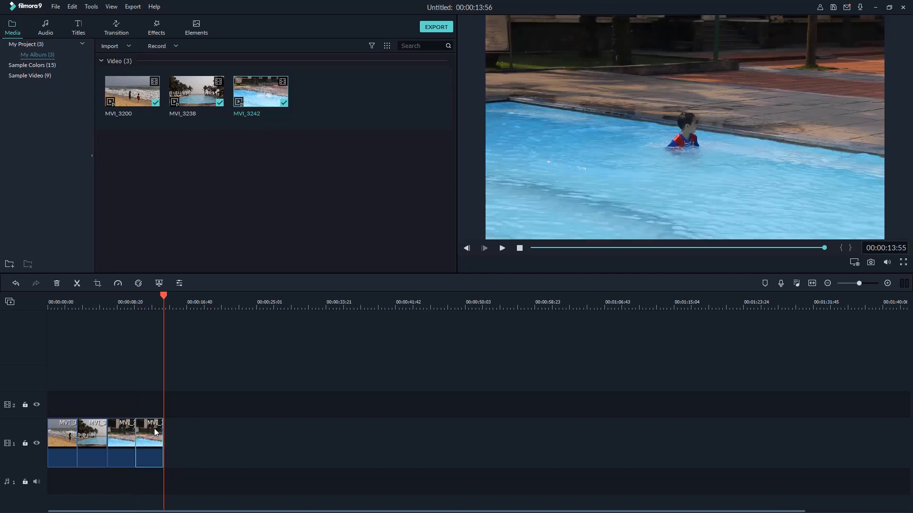
pyautogui.click(216, 425)
# Slow the last pool clip to 0.25x speed and play it to the cut point
pyautogui.click(119, 284)
pyautogui.moveTo(169, 308)
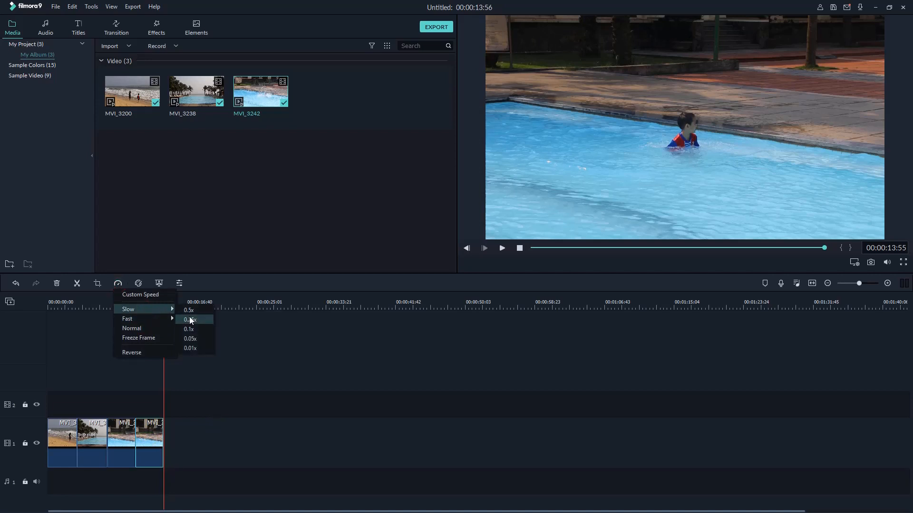
pyautogui.click(190, 320)
pyautogui.click(119, 303)
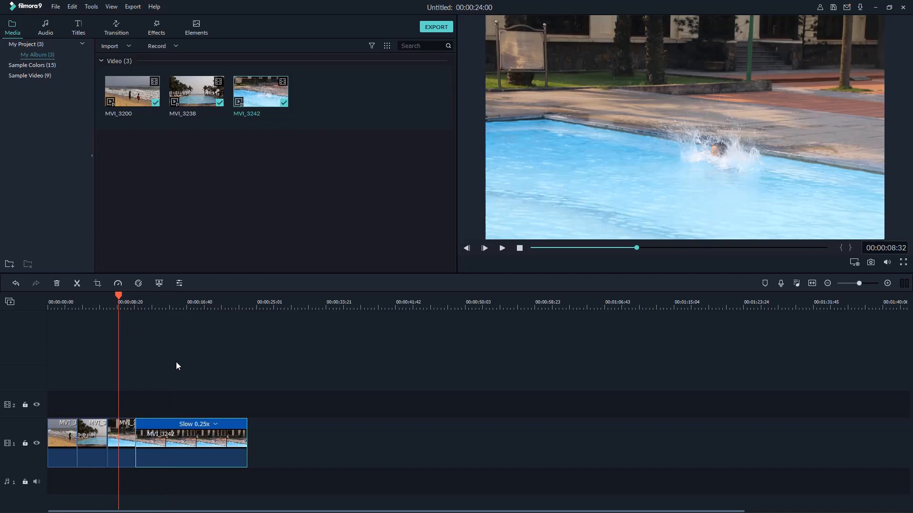
pyautogui.press('space')
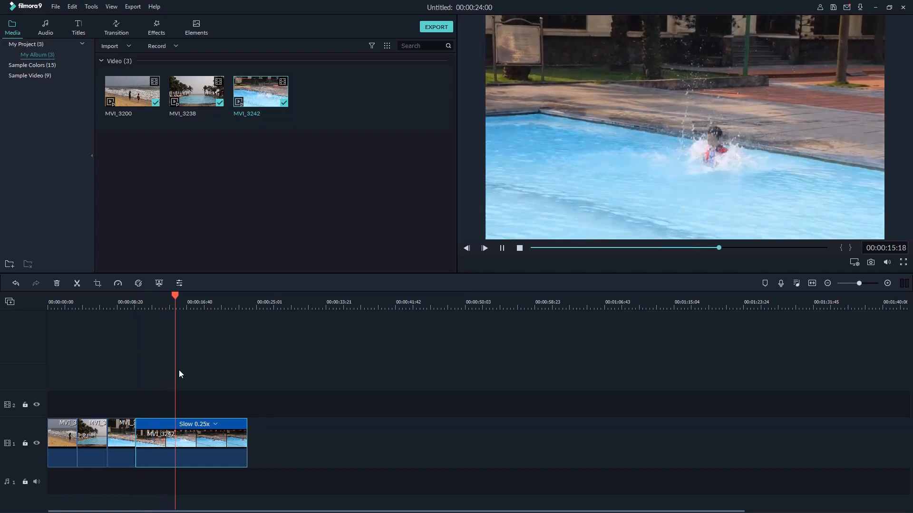
pyautogui.press('space')
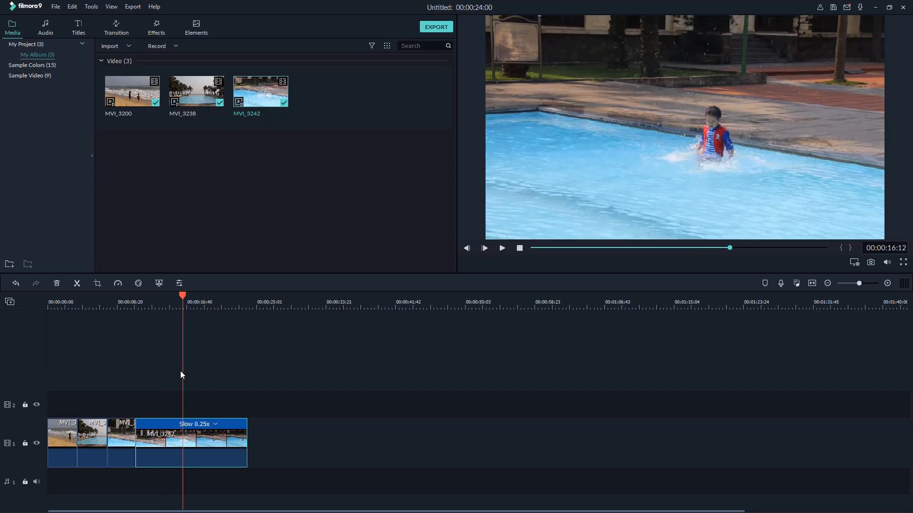
# Split the slowed clip and delete its later part, bringing the video to 00:00:18:09
pyautogui.click(77, 284)
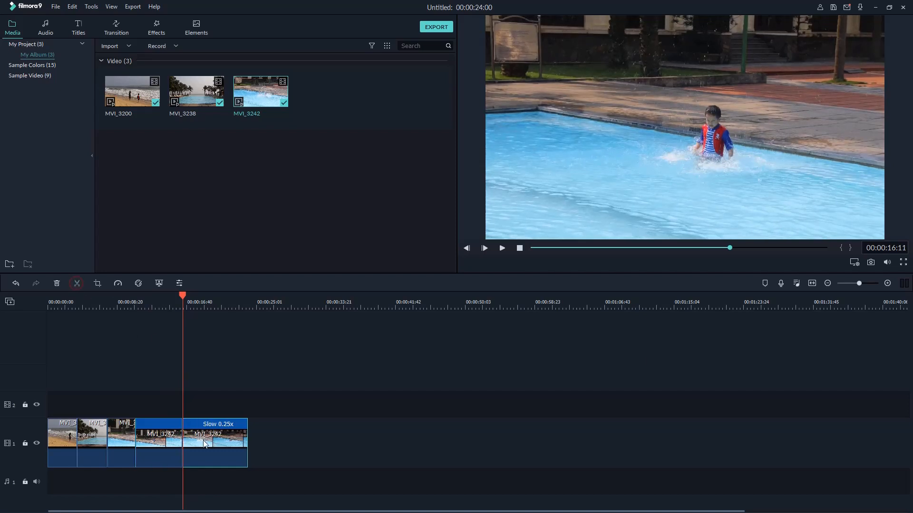
pyautogui.rightClick(229, 427)
pyautogui.click(253, 467)
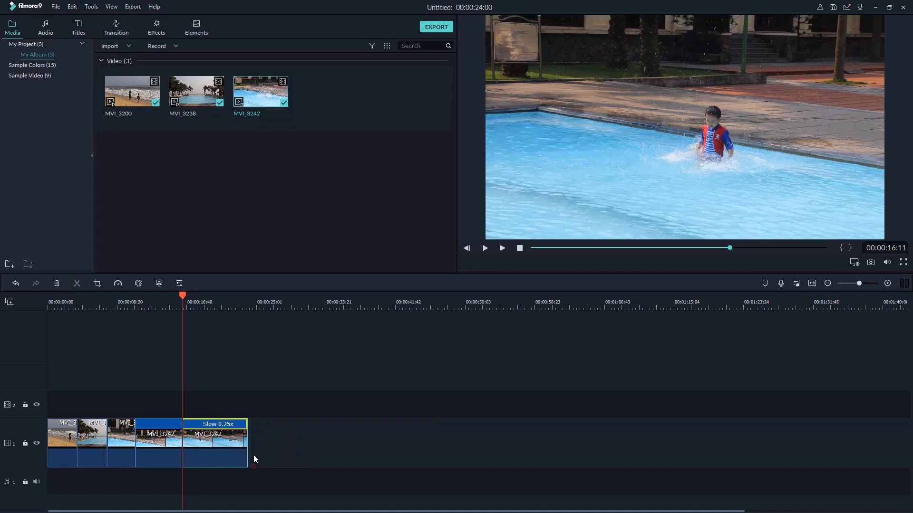
pyautogui.moveTo(182, 296); pyautogui.dragTo(172, 298)
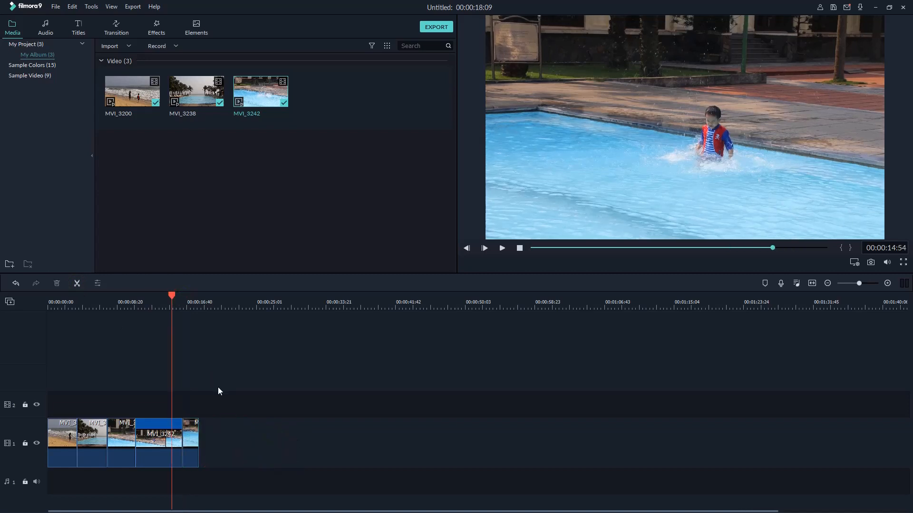
pyautogui.press('space')
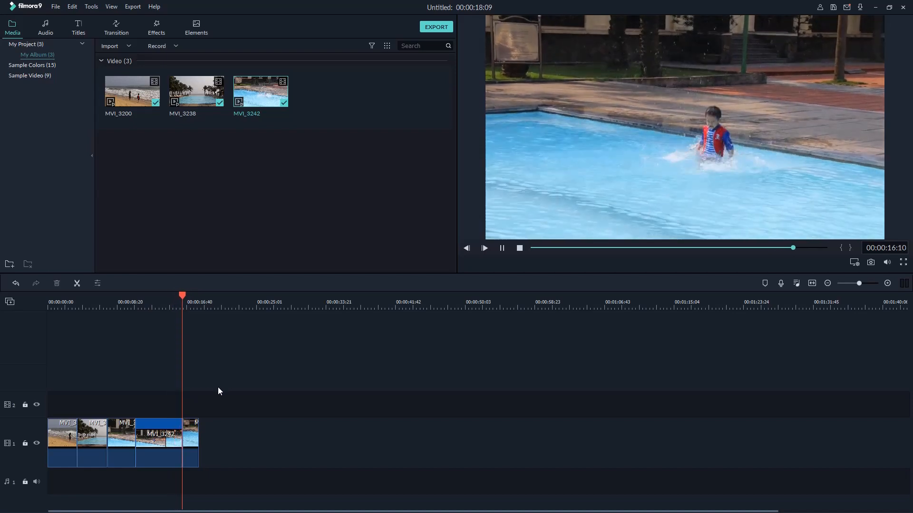
pyautogui.press('space')
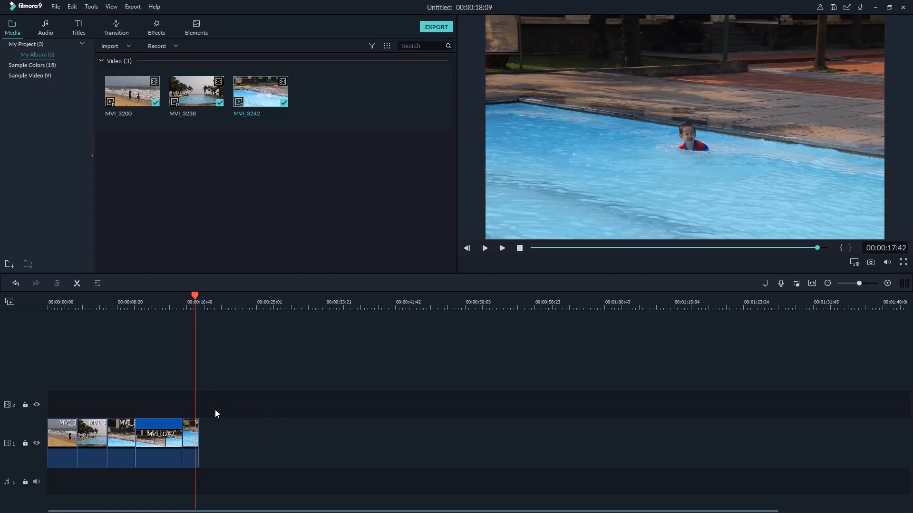
pyautogui.moveTo(196, 294); pyautogui.dragTo(41, 331)
# Browse title categories and try Doodle Pack - Title 2 on track 2
pyautogui.click(77, 32)
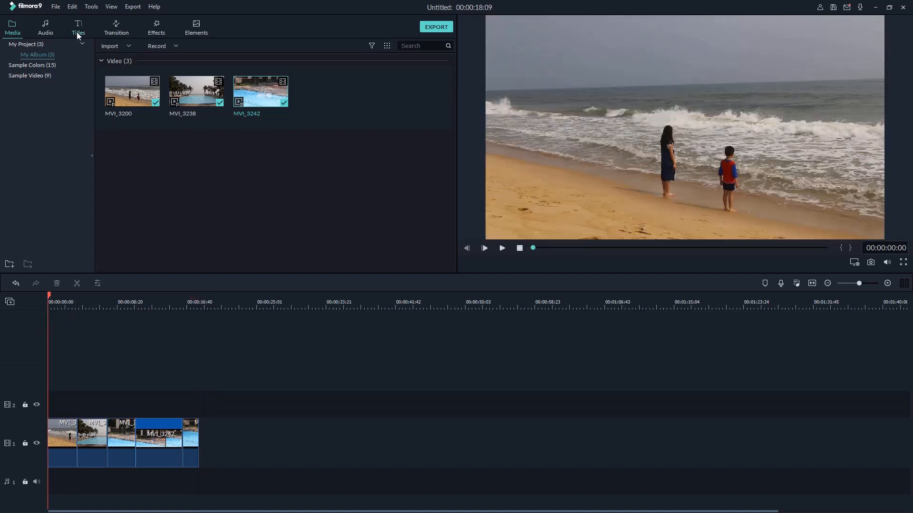
pyautogui.click(28, 107)
pyautogui.scroll(-5, 278, 145)
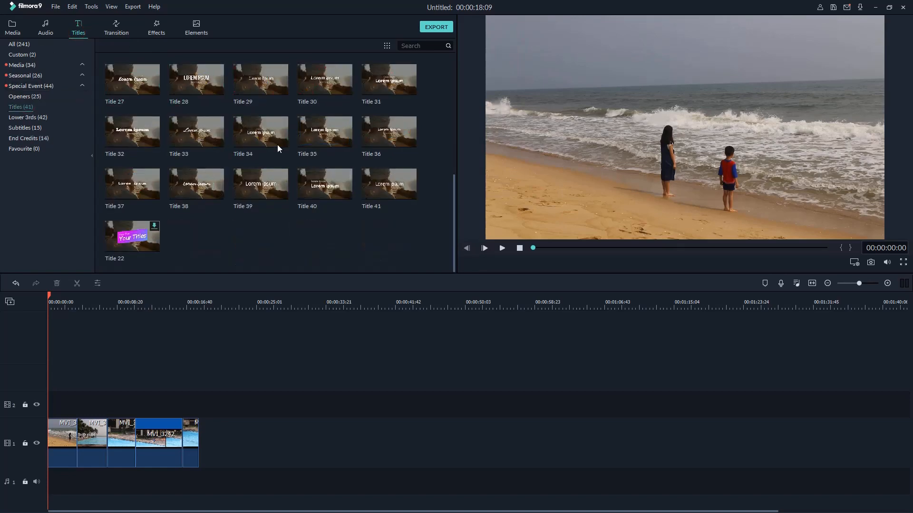
pyautogui.click(19, 116)
pyautogui.click(20, 97)
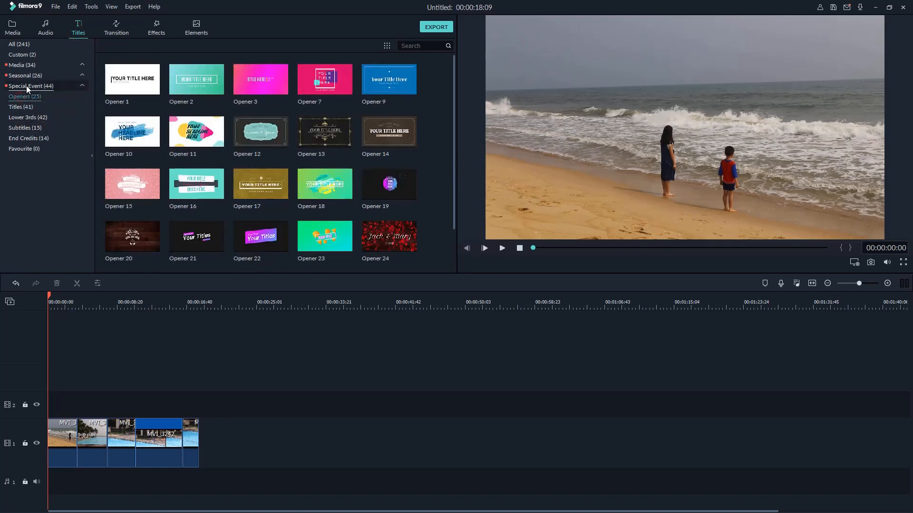
pyautogui.click(27, 86)
pyautogui.click(30, 75)
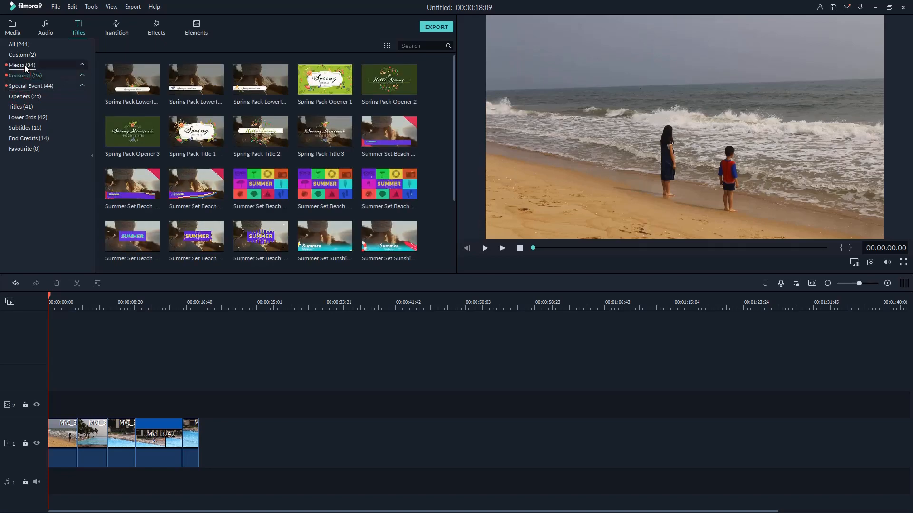
pyautogui.click(24, 65)
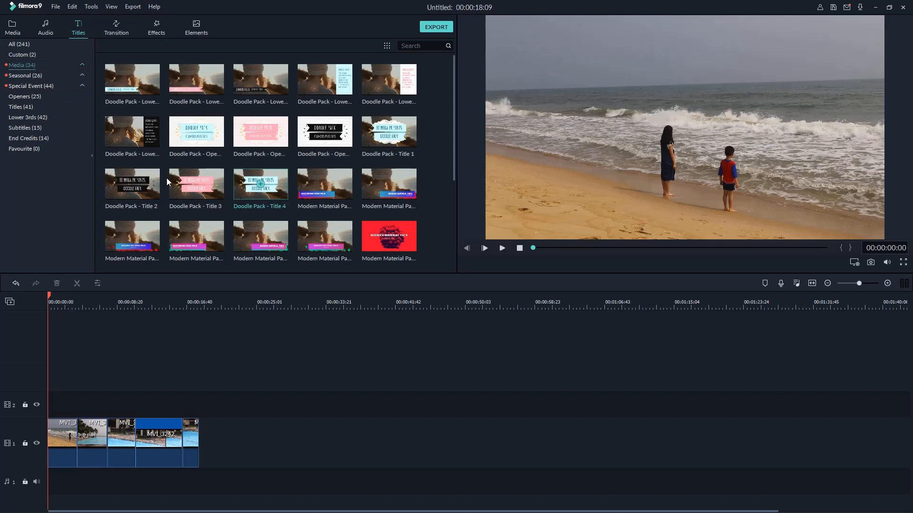
pyautogui.click(145, 195)
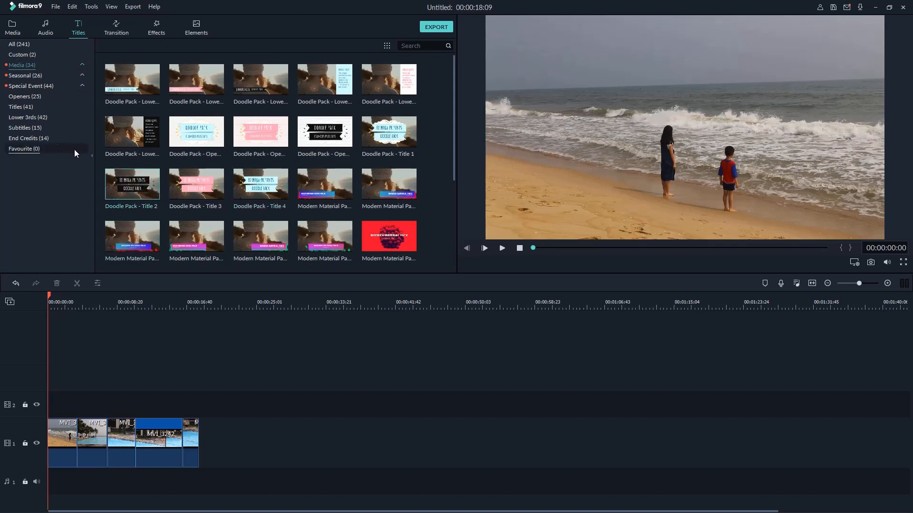
pyautogui.moveTo(147, 193)
pyautogui.mouseDown()
pyautogui.moveTo(132, 252)
pyautogui.moveTo(63, 398)
pyautogui.moveTo(45, 406)
pyautogui.mouseUp()
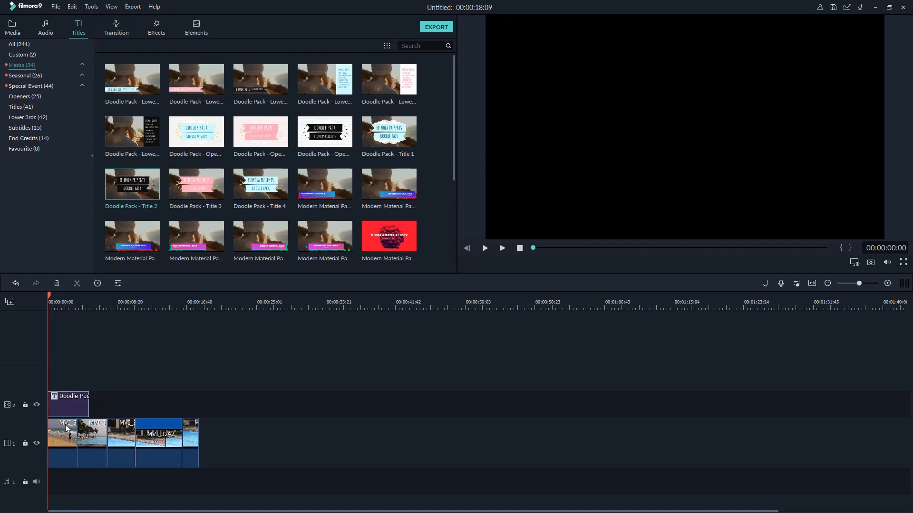
pyautogui.press('space')
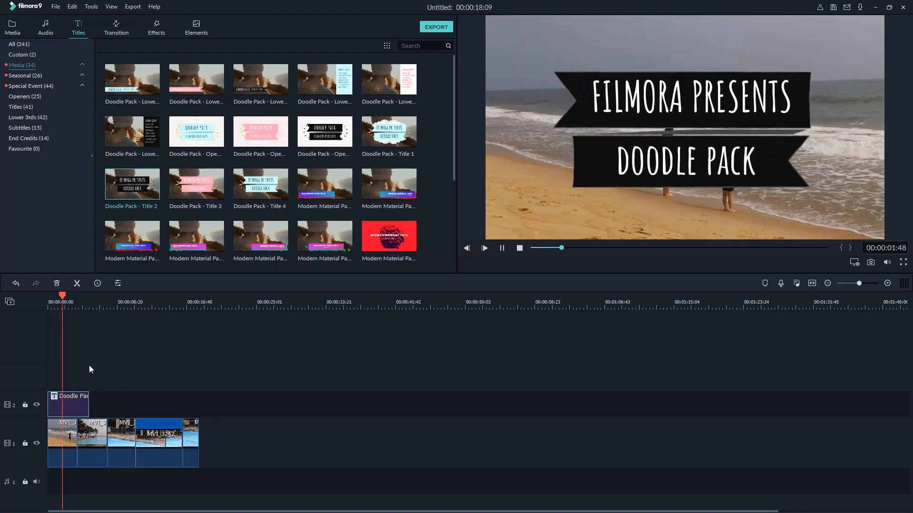
# Replace the Doodle Pack title with Title 36 at the start of track 2
pyautogui.rightClick(64, 404)
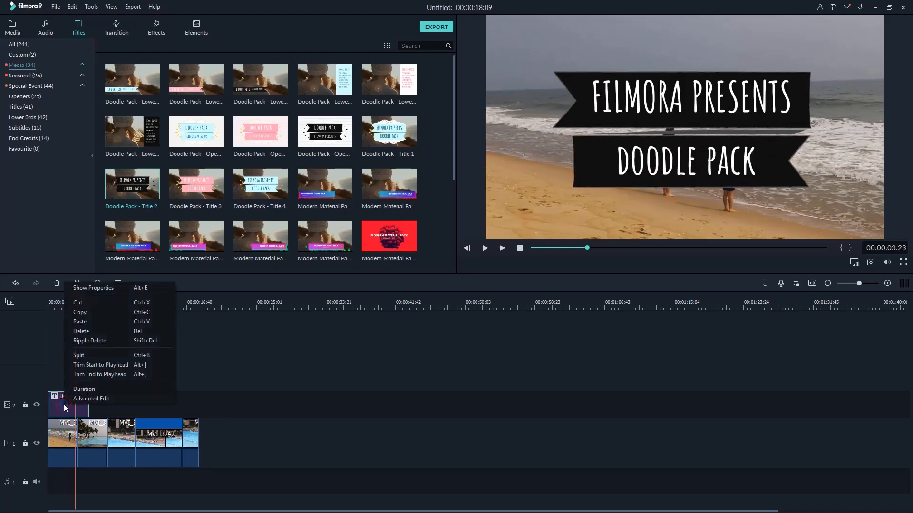
pyautogui.click(83, 332)
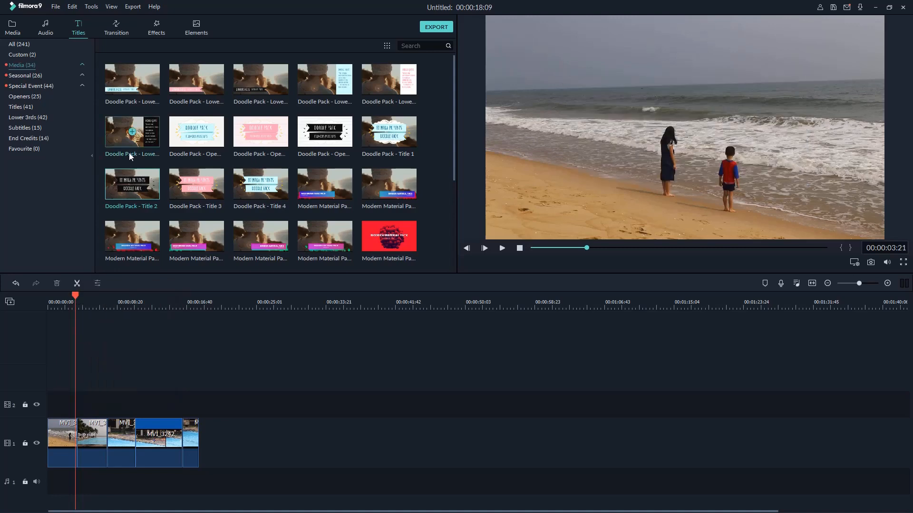
pyautogui.click(24, 107)
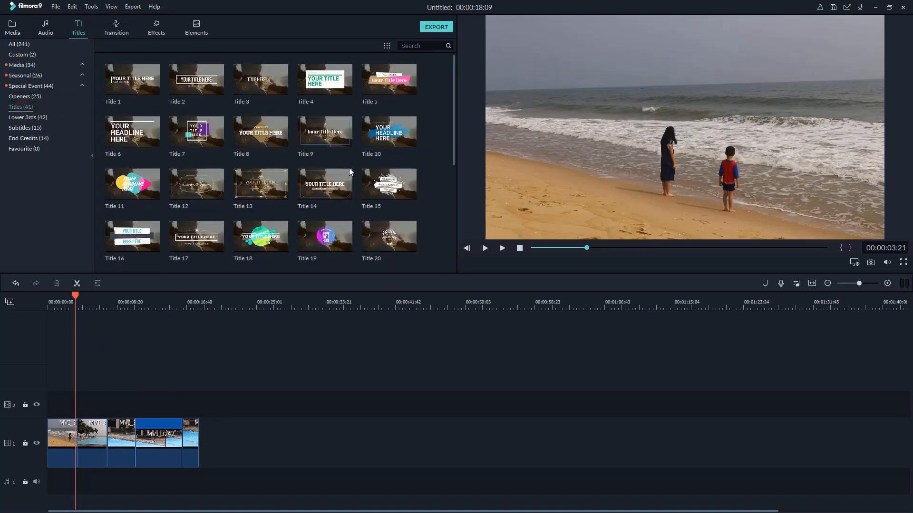
pyautogui.scroll(-5, 349, 167)
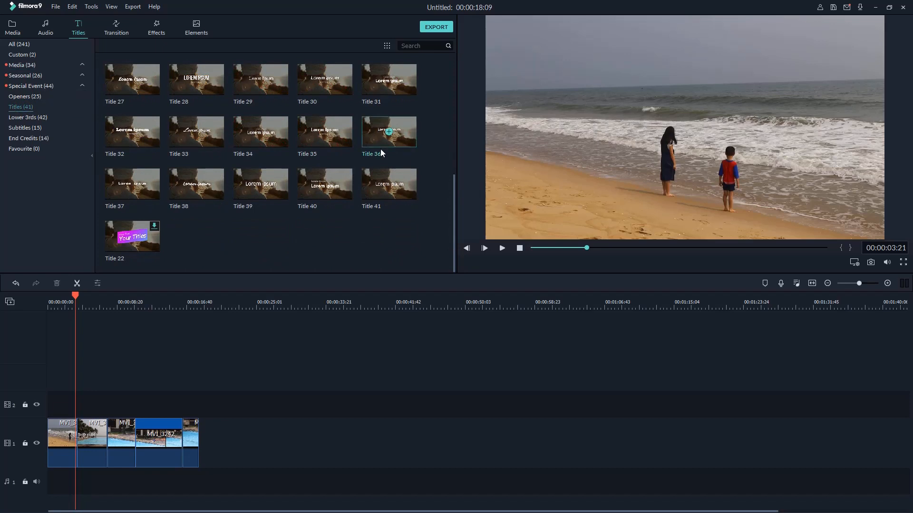
pyautogui.moveTo(375, 137); pyautogui.dragTo(44, 401)
pyautogui.click(52, 308)
pyautogui.press('space')
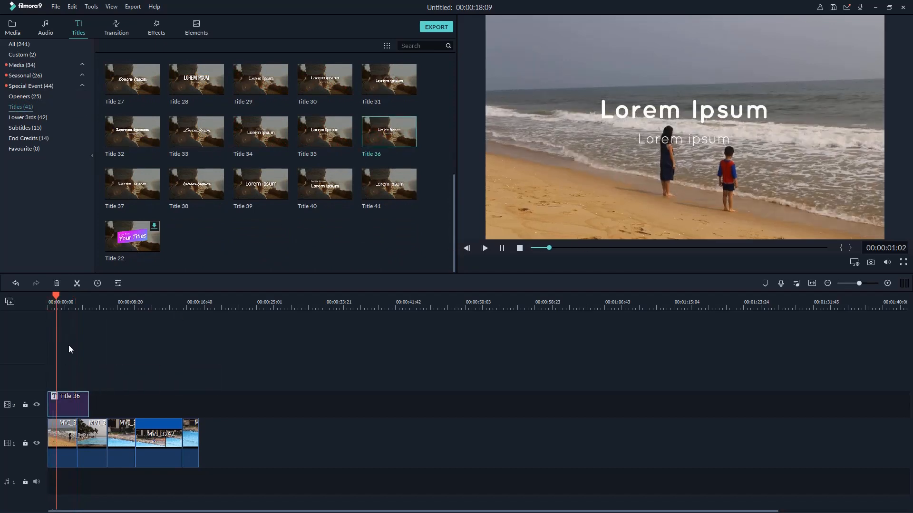
# In Title 36's advanced editor, delete the smaller Lorem ipsum subtitle line
pyautogui.doubleClick(60, 403)
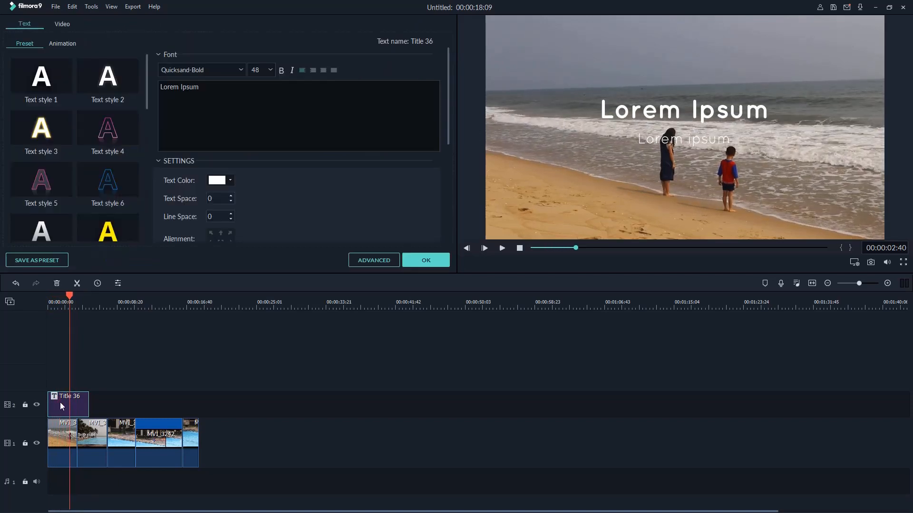
pyautogui.click(215, 92)
pyautogui.scroll(-1, 303, 198)
pyautogui.scroll(-1, 304, 200)
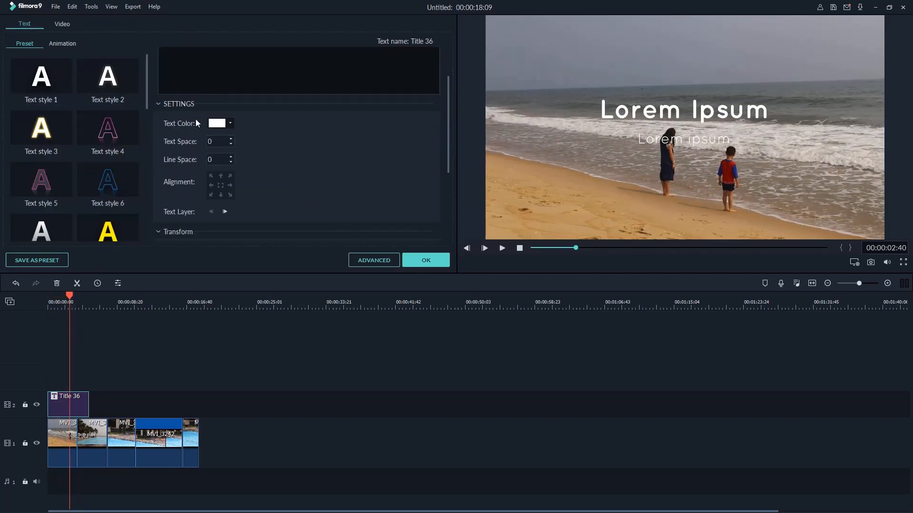
pyautogui.click(371, 263)
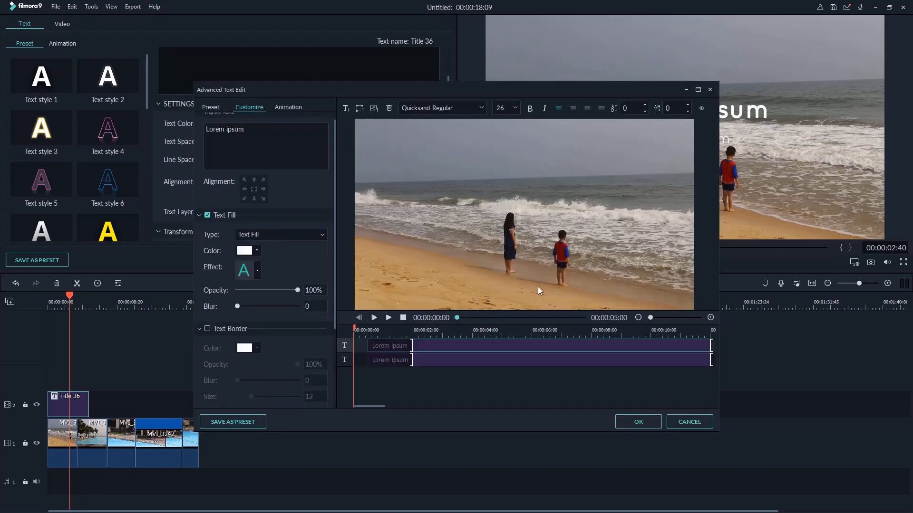
pyautogui.click(447, 359)
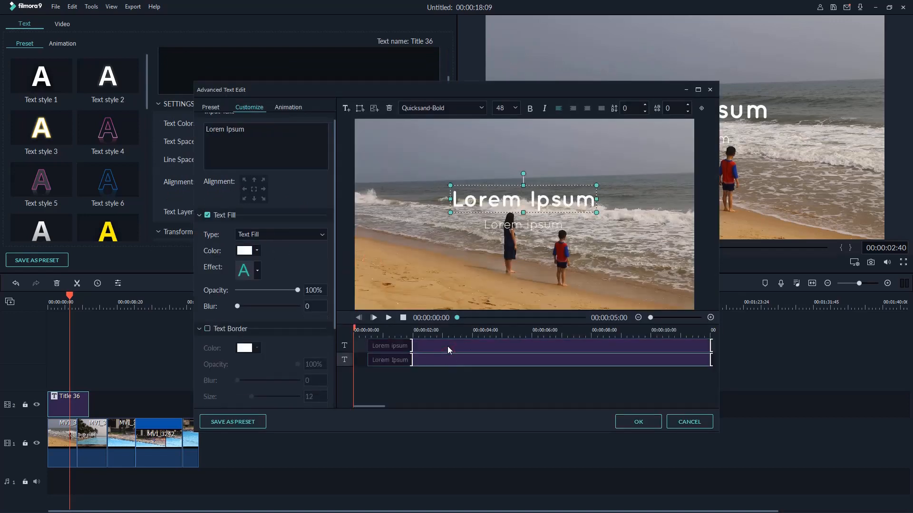
pyautogui.click(449, 346)
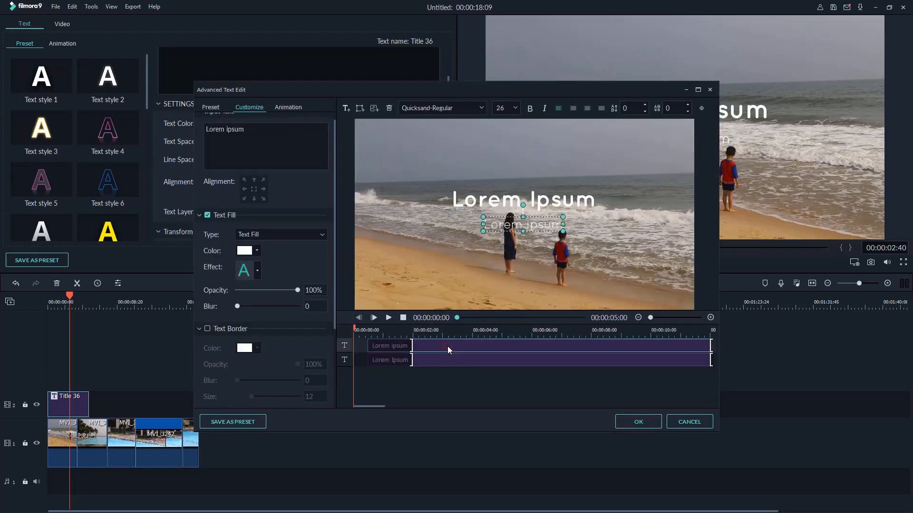
pyautogui.click(389, 108)
# Replace the Lorem Ipsum text with 'Travel to the sea!' and centre it vertically
pyautogui.click(489, 347)
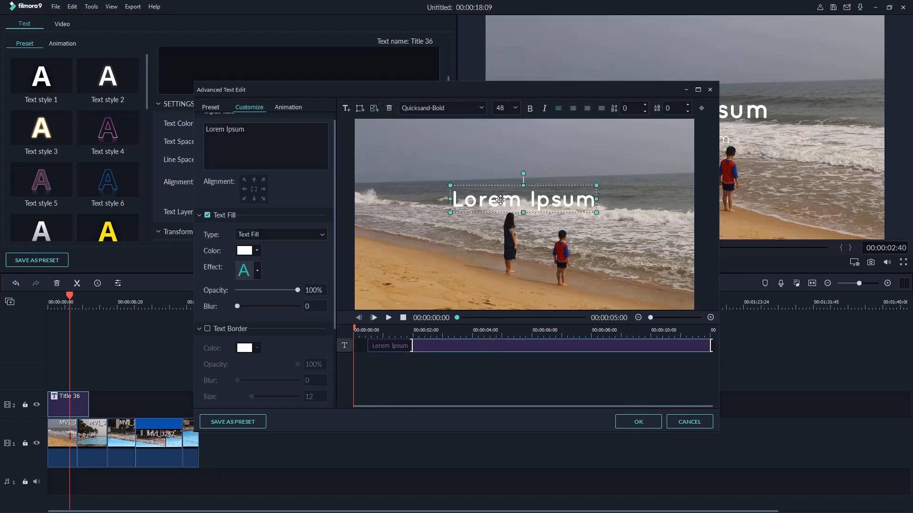
pyautogui.click(268, 132)
pyautogui.moveTo(244, 129); pyautogui.dragTo(204, 130)
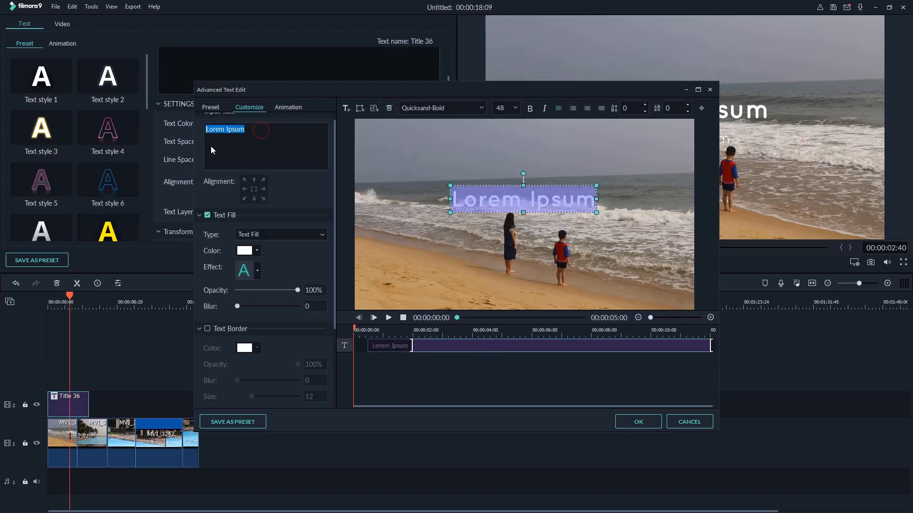
pyautogui.write('Tr')
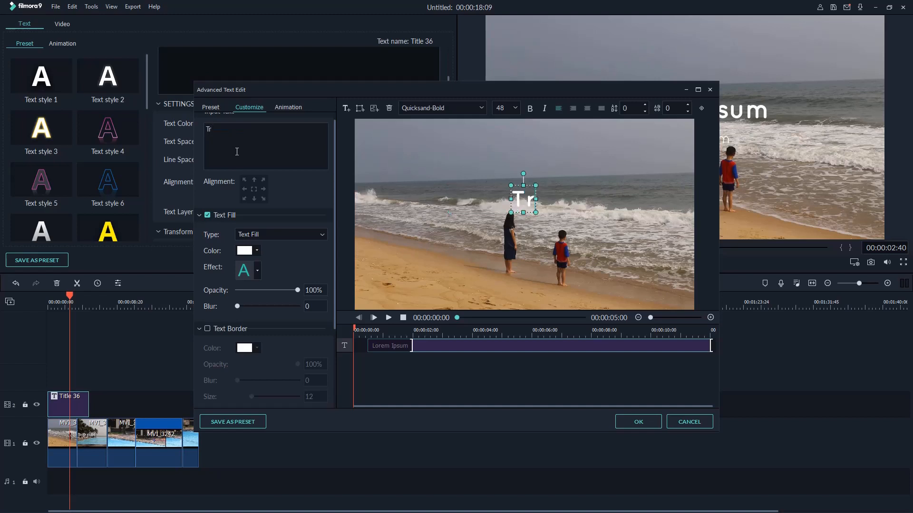
pyautogui.write('avel to the sea!')
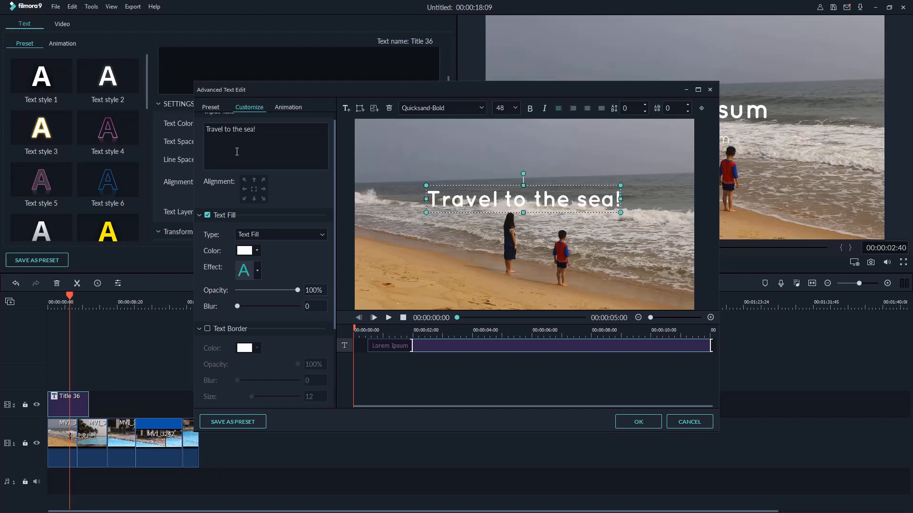
pyautogui.click(254, 190)
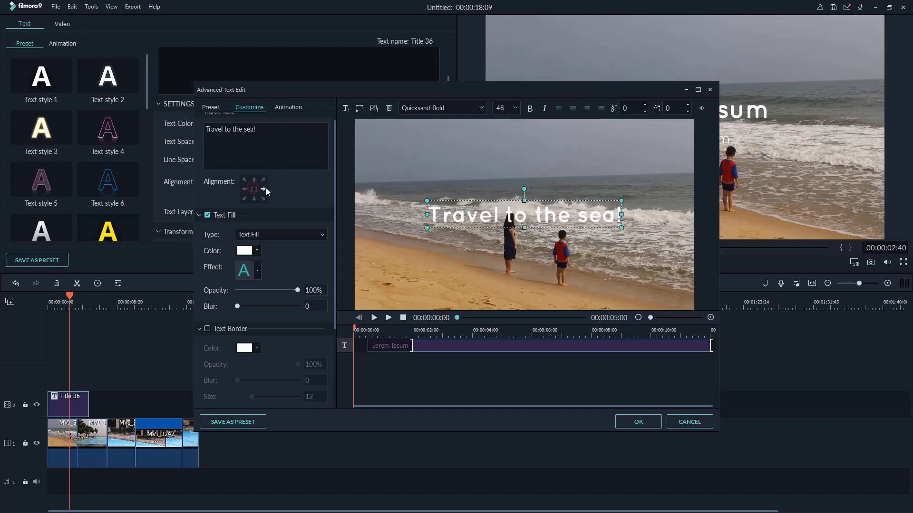
pyautogui.click(256, 250)
# Apply the yellow-orange Text style 16 preset to the title
pyautogui.click(252, 250)
pyautogui.click(211, 106)
pyautogui.scroll(-3, 286, 256)
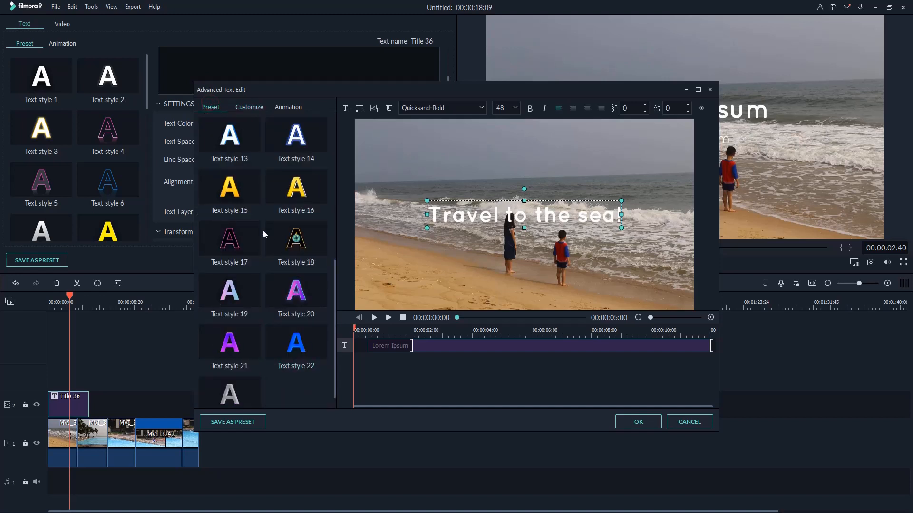
pyautogui.click(240, 138)
pyautogui.click(291, 246)
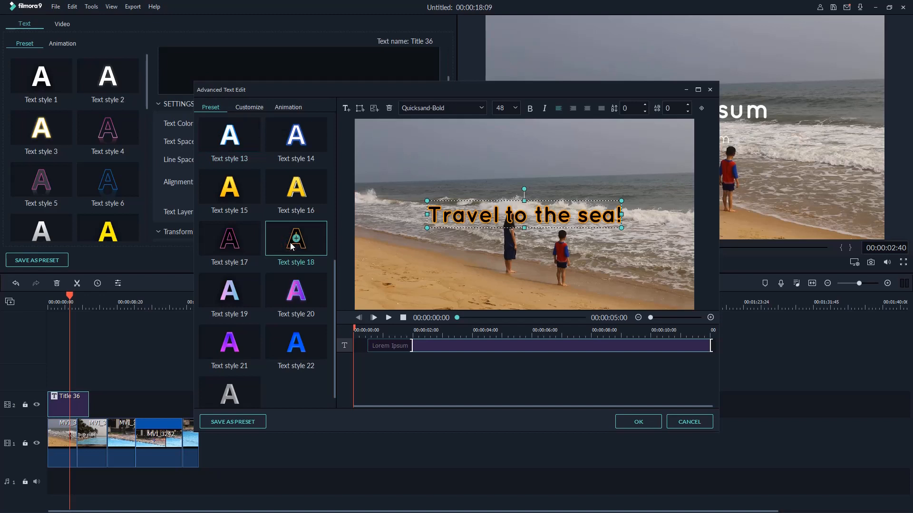
pyautogui.click(289, 192)
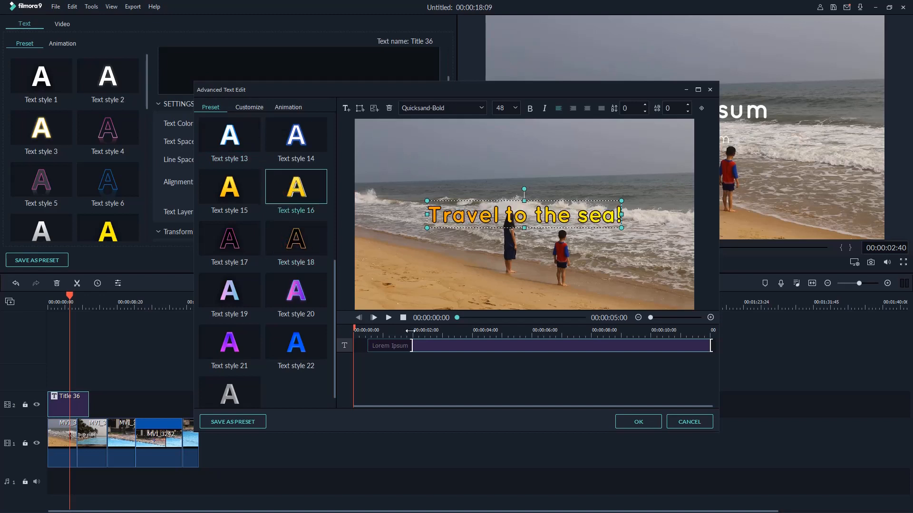
# Give the title a white text border of size 15
pyautogui.click(250, 107)
pyautogui.scroll(-5, 309, 269)
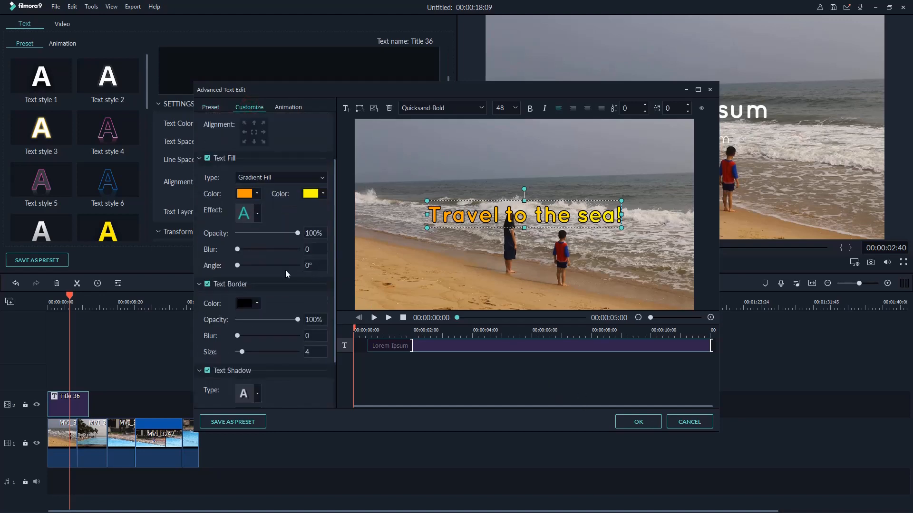
pyautogui.scroll(-1, 247, 333)
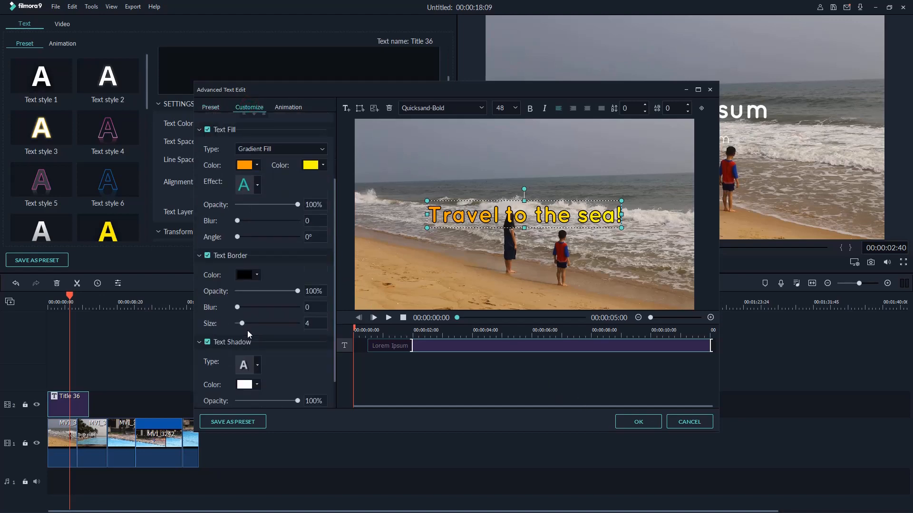
pyautogui.click(257, 274)
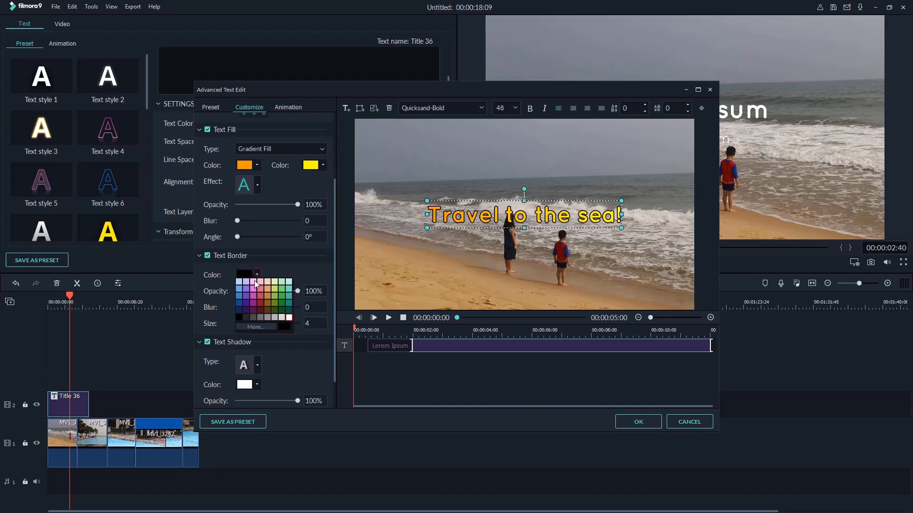
pyautogui.click(287, 318)
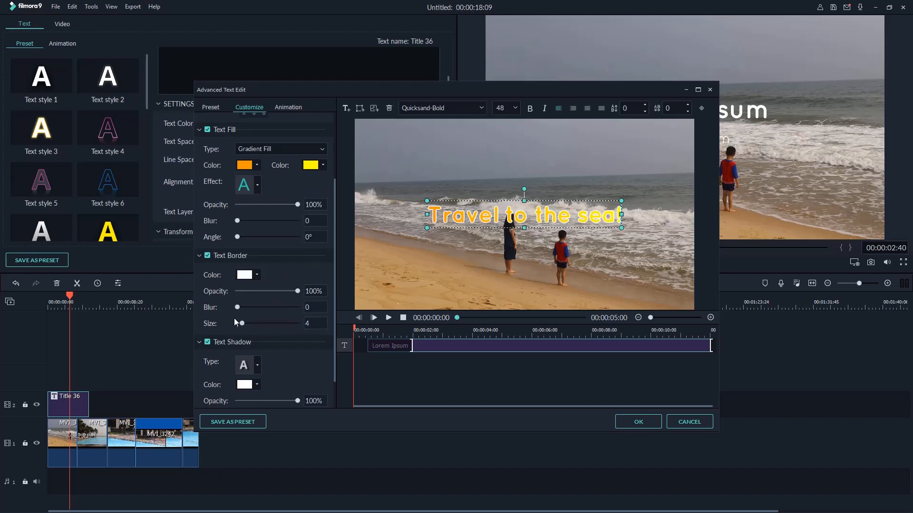
pyautogui.moveTo(244, 323); pyautogui.dragTo(257, 324)
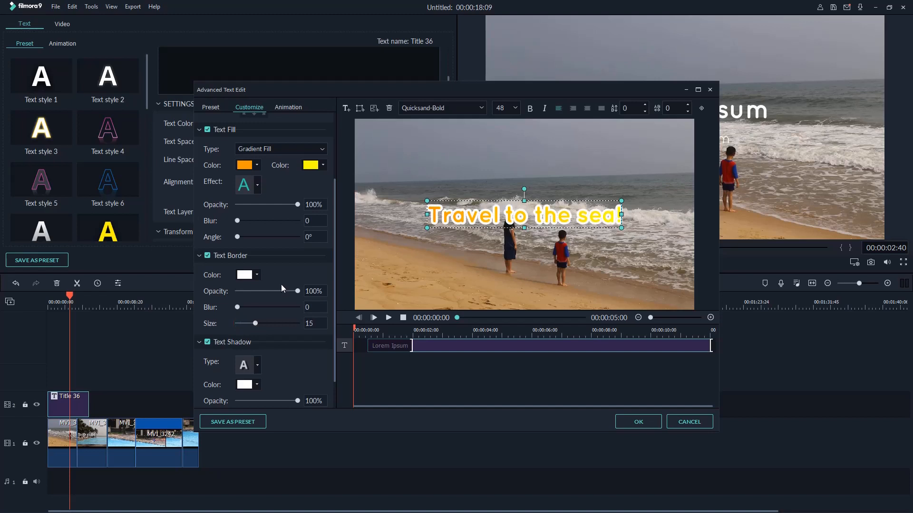
pyautogui.moveTo(334, 220); pyautogui.dragTo(333, 243)
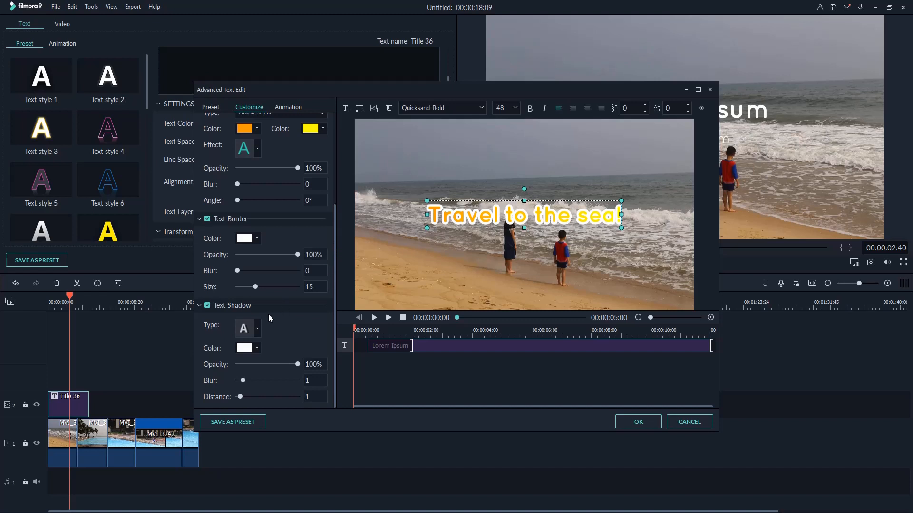
# Add a black drop shadow to the title with blur 3 and distance 8
pyautogui.click(259, 328)
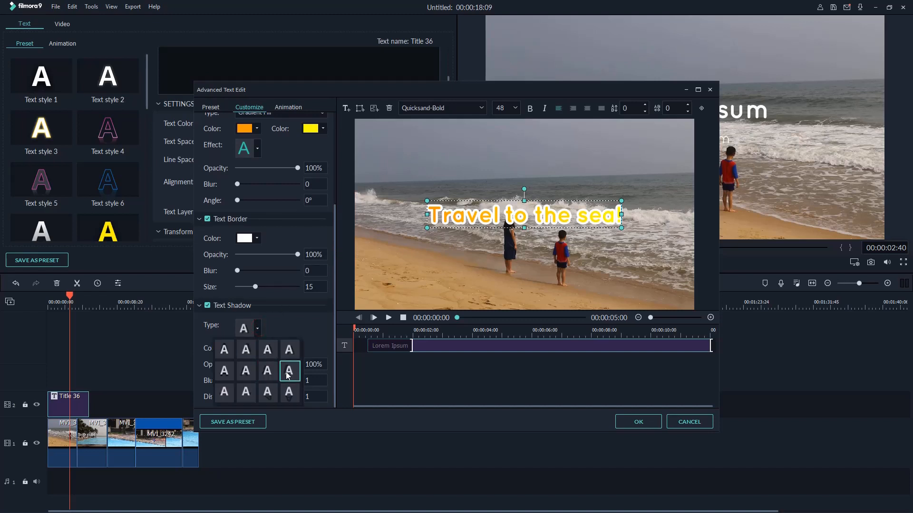
pyautogui.click(288, 371)
pyautogui.click(258, 330)
pyautogui.click(249, 396)
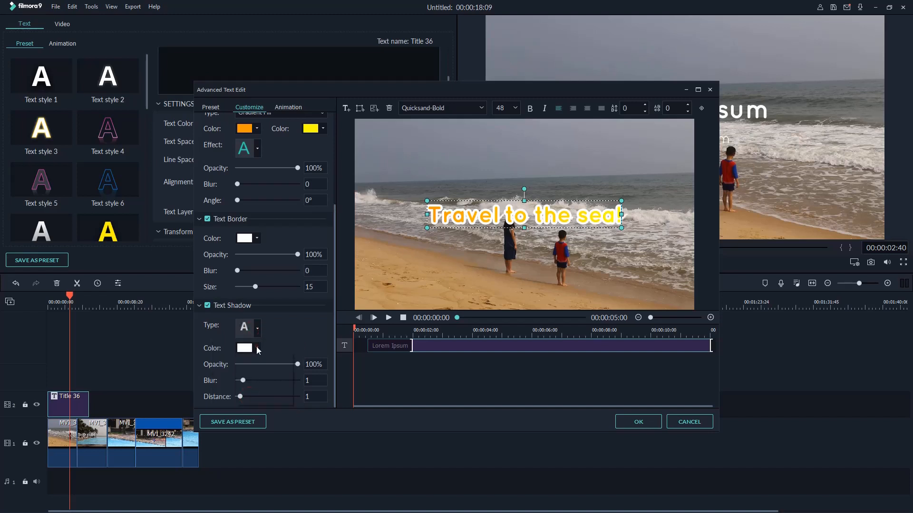
pyautogui.click(257, 349)
pyautogui.click(239, 391)
pyautogui.moveTo(243, 396); pyautogui.dragTo(248, 395)
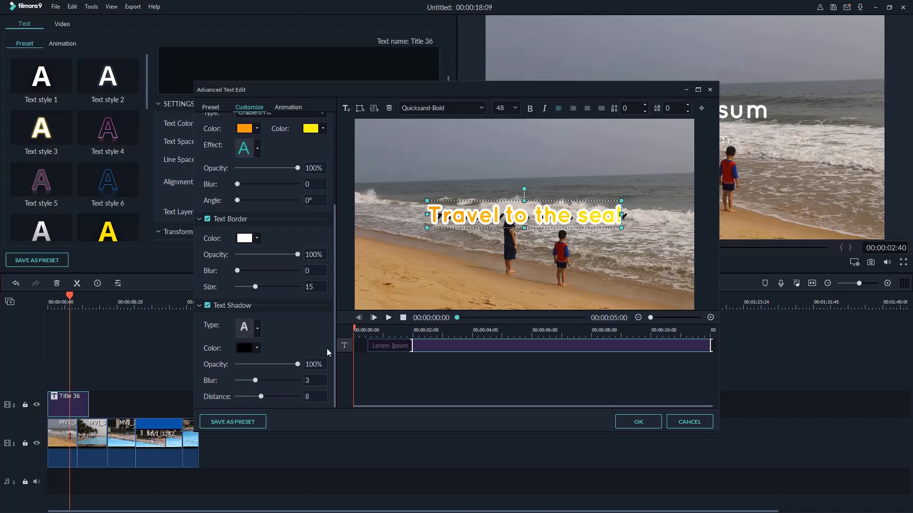
pyautogui.scroll(2, 290, 219)
pyautogui.click(528, 215)
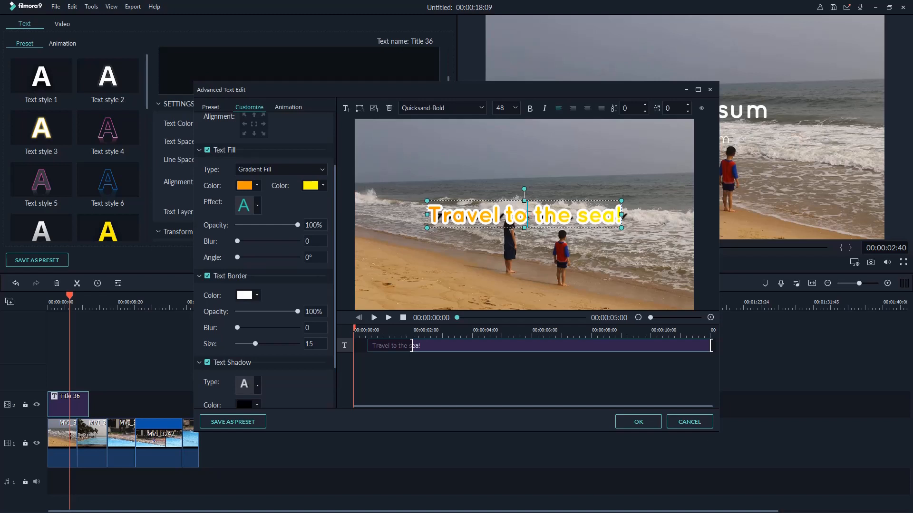
# Set the 'Travel to the sea!' title's font size to 72
pyautogui.click(516, 113)
pyautogui.scroll(-5, 504, 133)
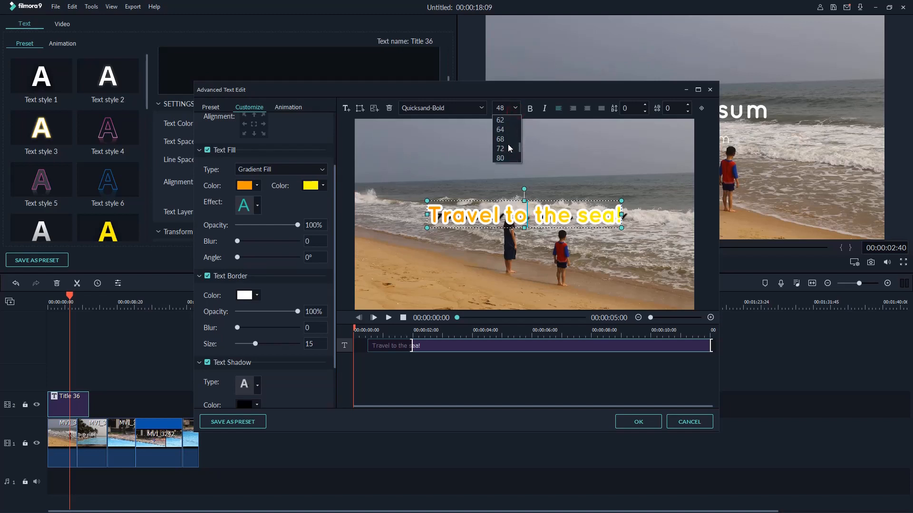
pyautogui.click(503, 148)
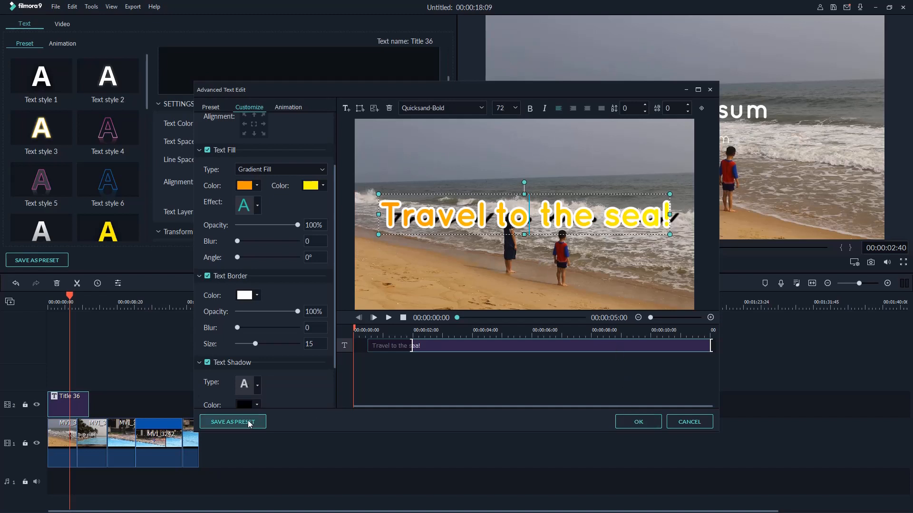
# Save the title style as the custom preset 'Text Title Custom' and close the editor
pyautogui.click(233, 421)
pyautogui.hotkey('ctrl', 'a')
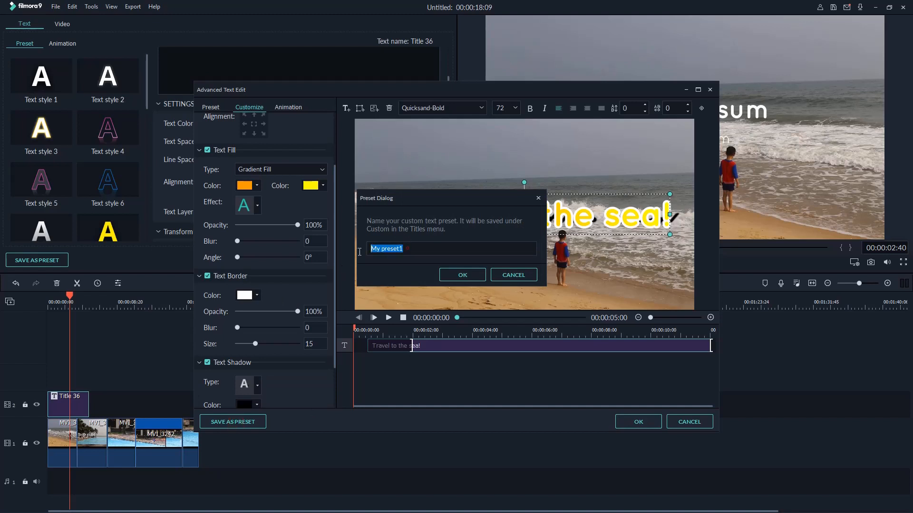
pyautogui.write('Text Title Custom')
pyautogui.click(464, 278)
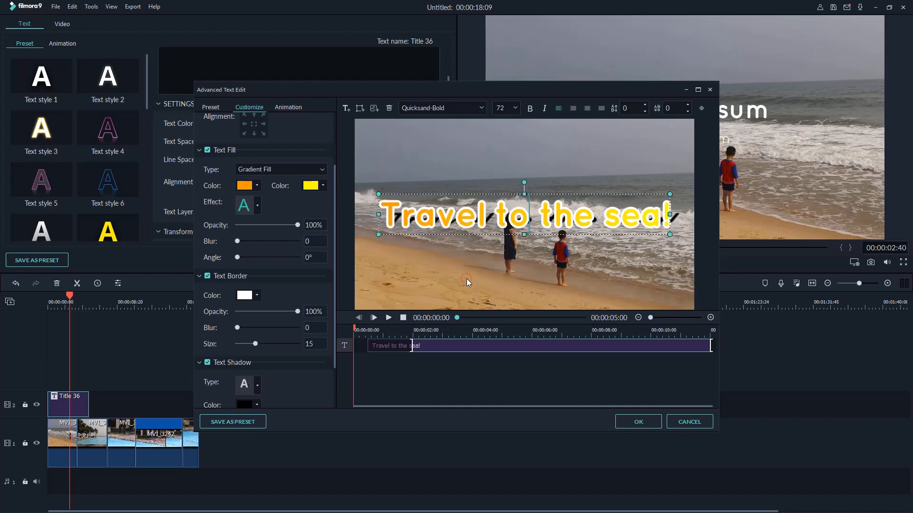
pyautogui.click(632, 423)
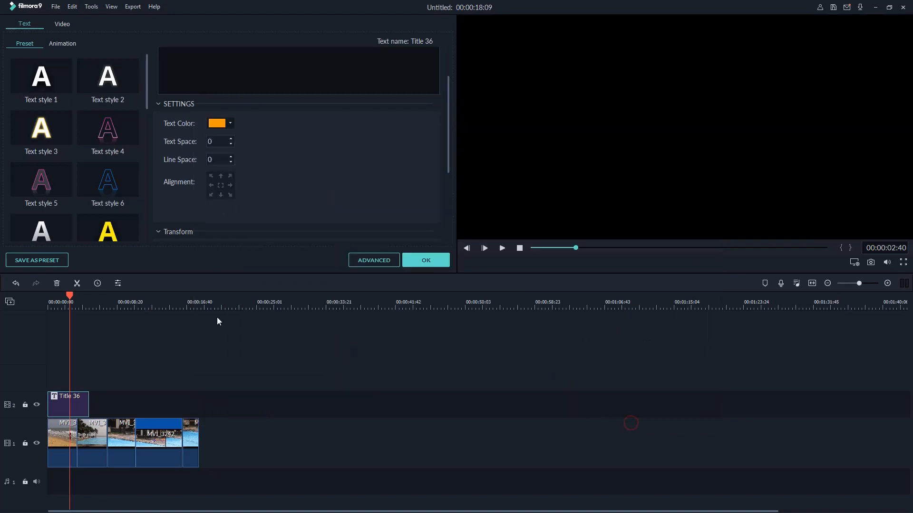
# Close the text settings and replay the video from the beginning
pyautogui.click(422, 260)
pyautogui.moveTo(70, 295); pyautogui.dragTo(40, 302)
pyautogui.press('space')
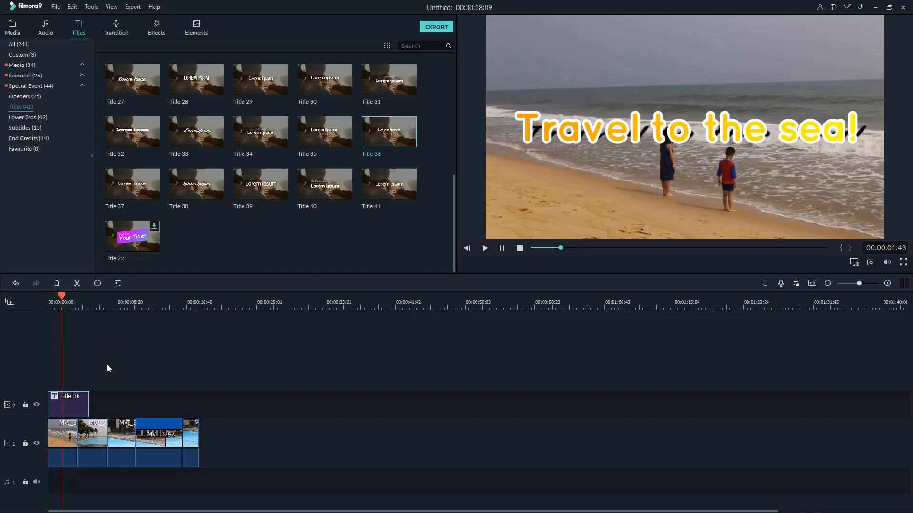
# Give Title 36 the RichTick text animation and confirm the title settings
pyautogui.doubleClick(69, 403)
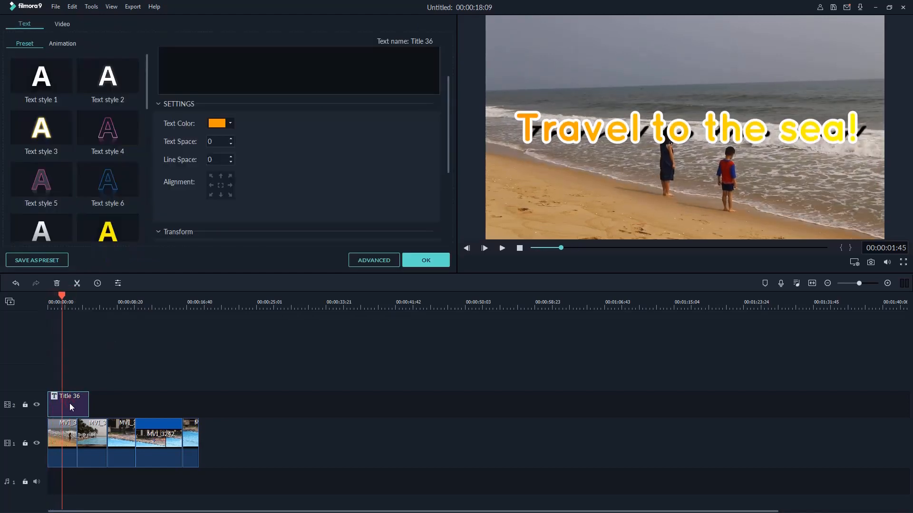
pyautogui.click(367, 261)
pyautogui.click(281, 107)
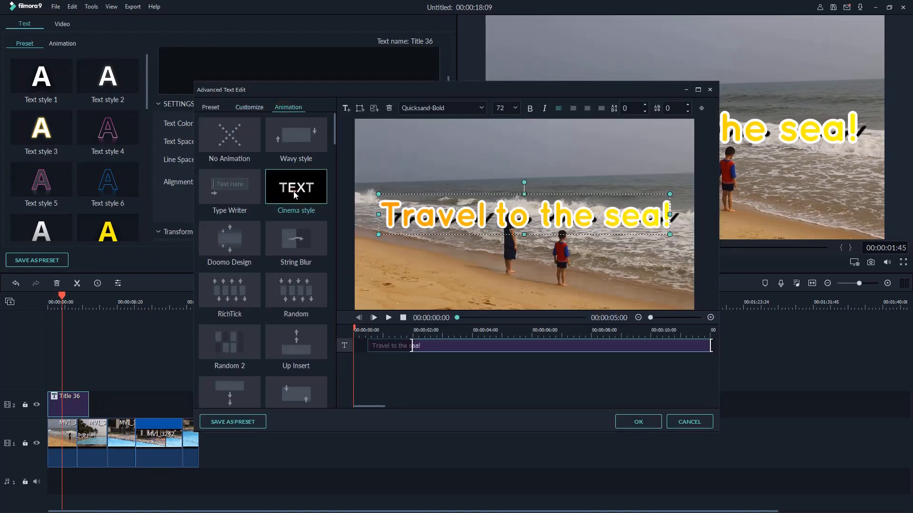
pyautogui.click(293, 191)
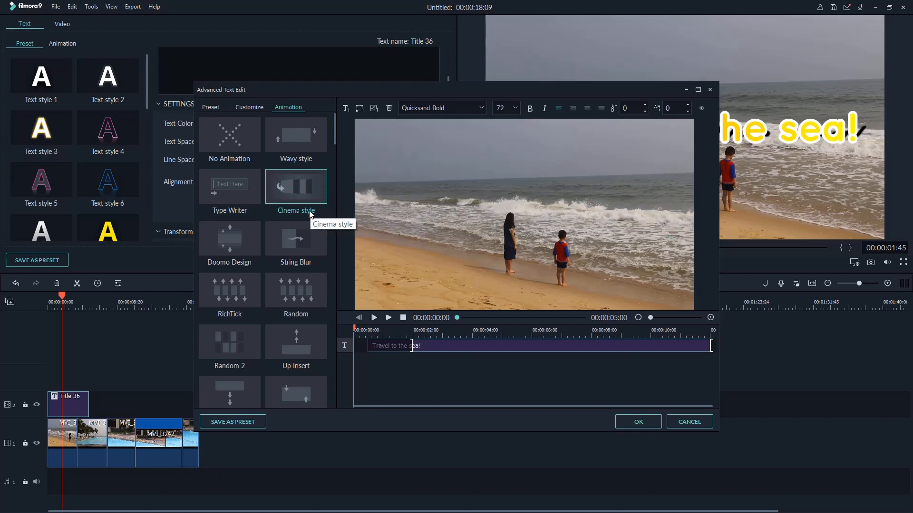
pyautogui.doubleClick(240, 188)
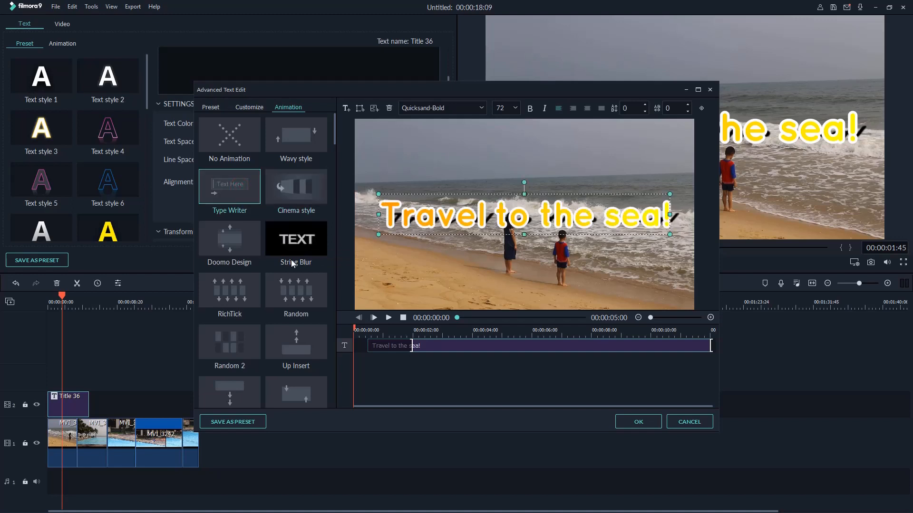
pyautogui.doubleClick(241, 287)
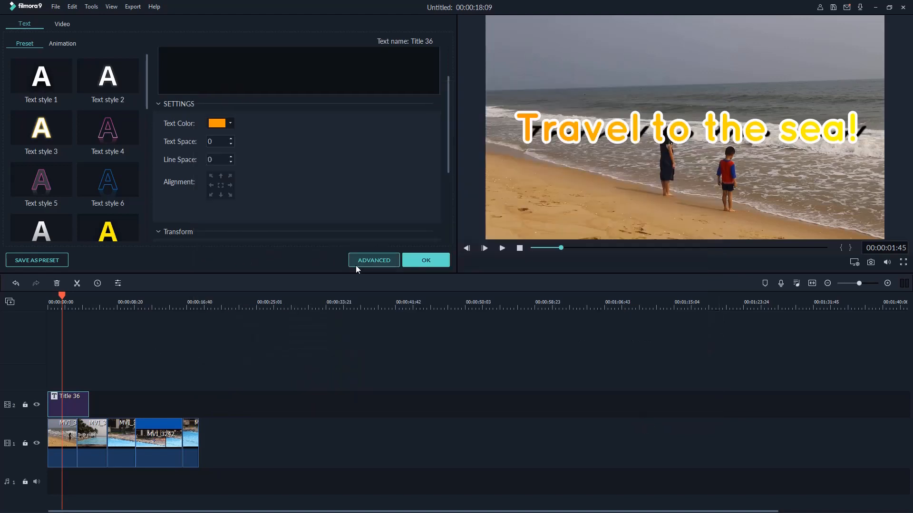
pyautogui.click(421, 263)
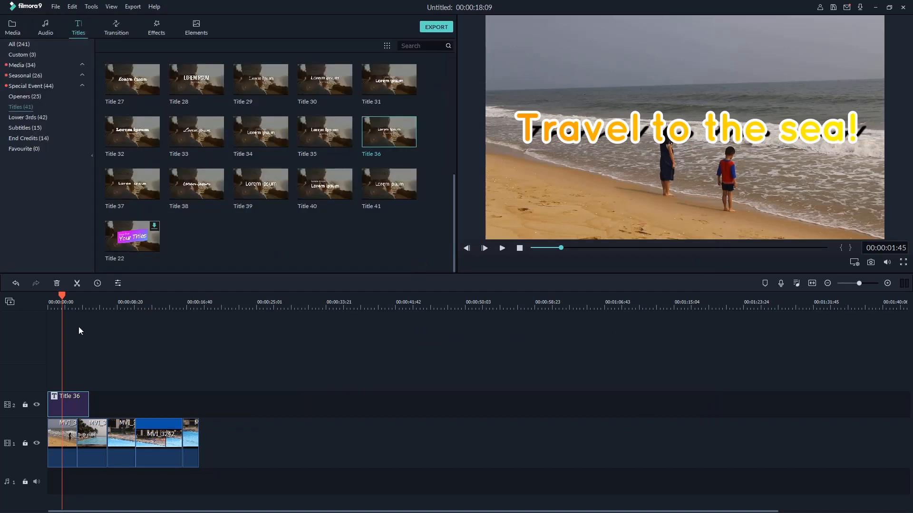
pyautogui.press('space')
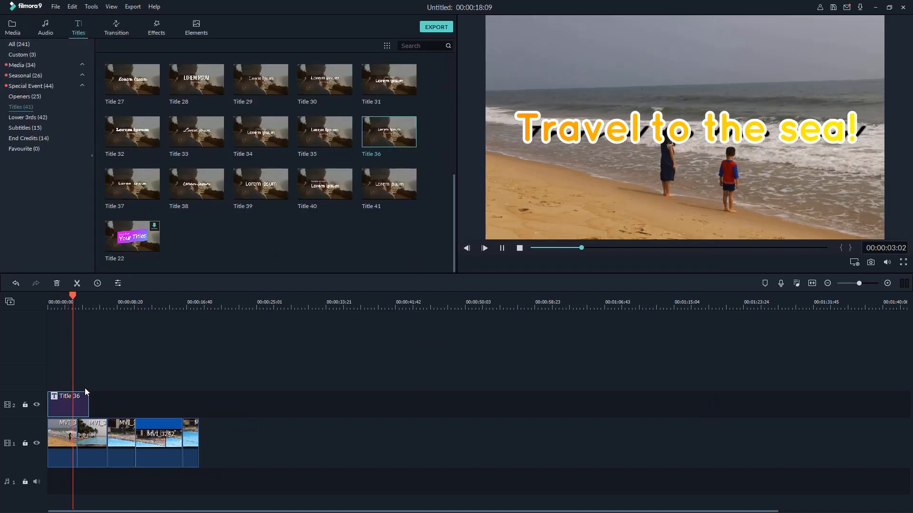
pyautogui.press('space')
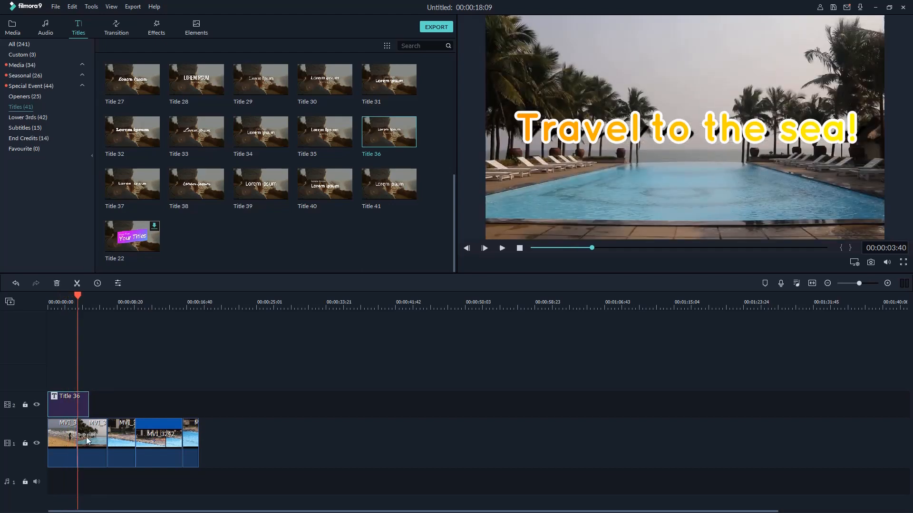
pyautogui.moveTo(79, 298); pyautogui.dragTo(64, 299)
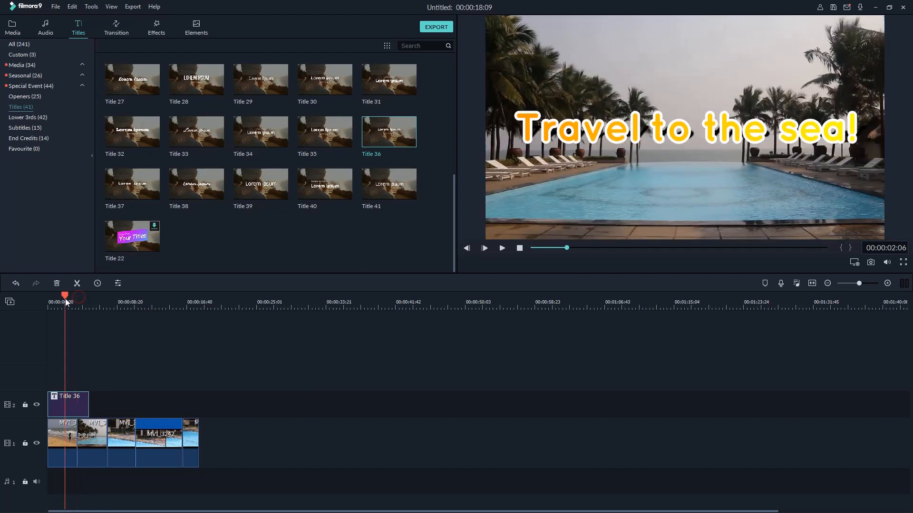
pyautogui.click(70, 437)
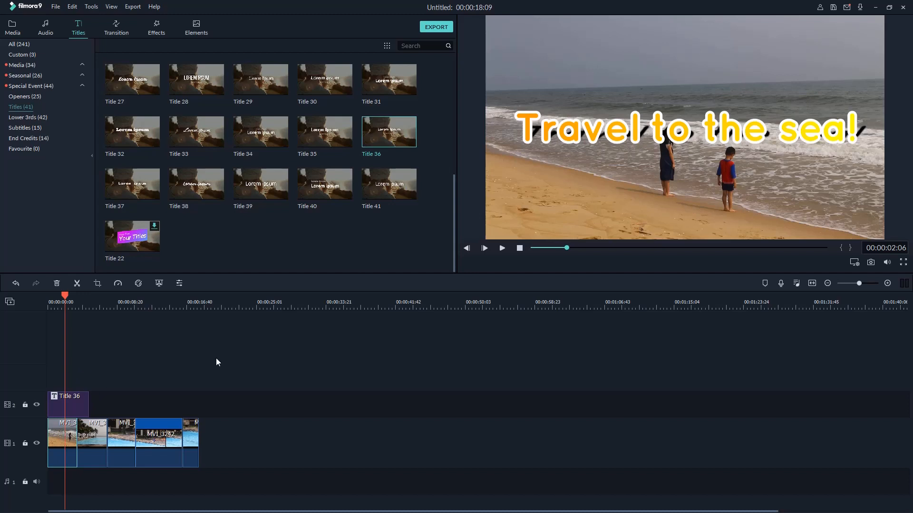
pyautogui.doubleClick(67, 437)
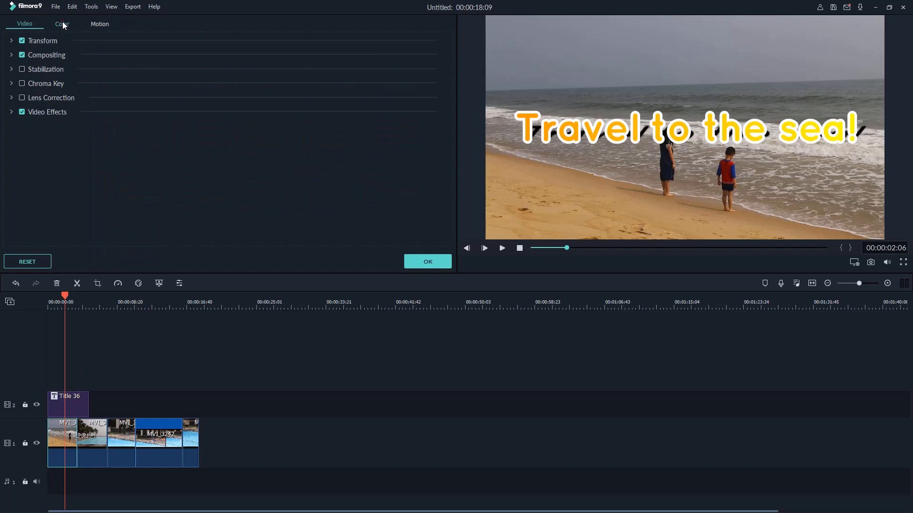
# Try the 007 Series 3D LUT, reset it to None, then open Advanced colour correction
pyautogui.click(62, 23)
pyautogui.scroll(-1, 253, 229)
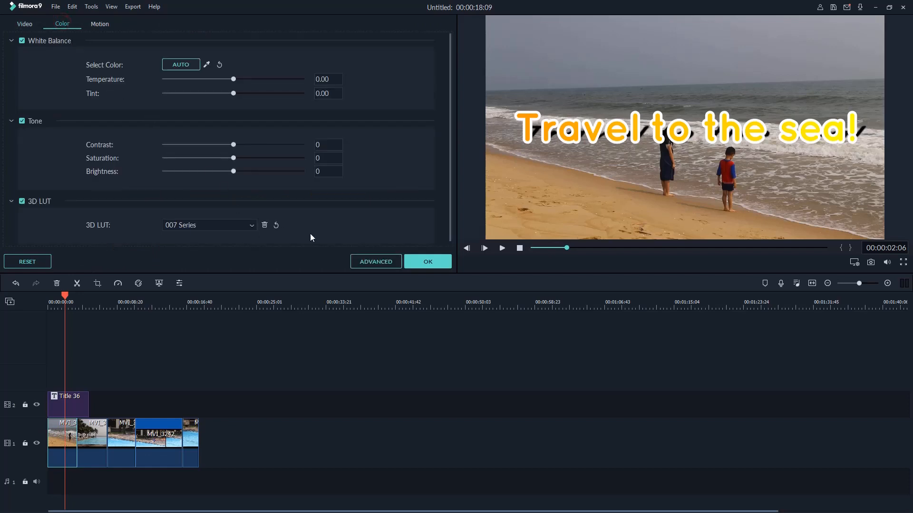
pyautogui.click(203, 224)
pyautogui.click(186, 259)
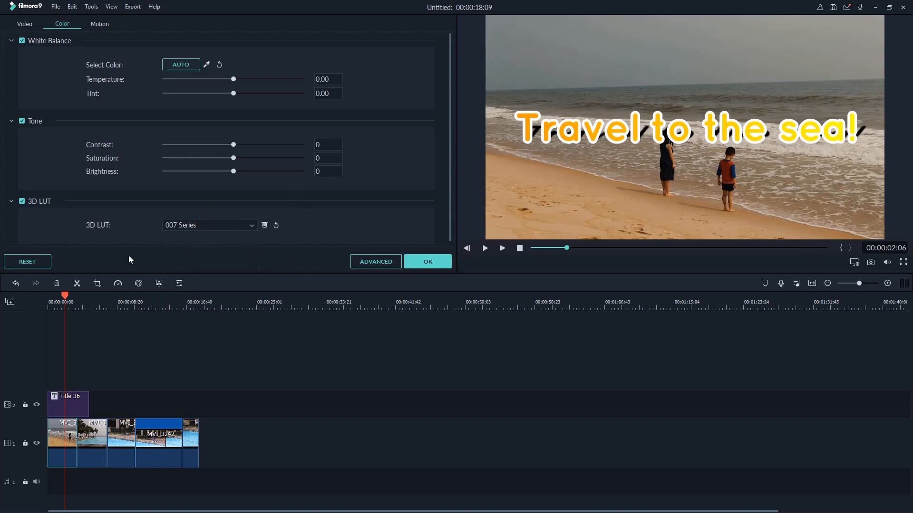
pyautogui.click(36, 262)
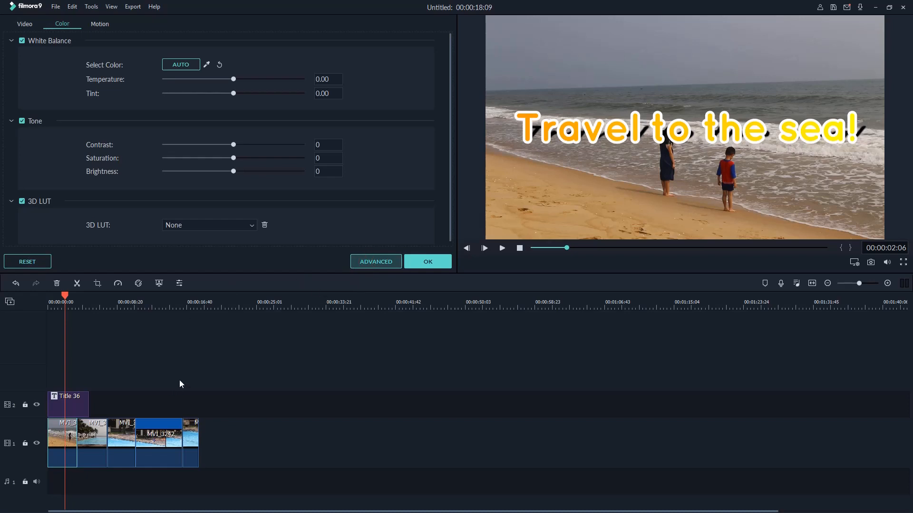
pyautogui.click(373, 267)
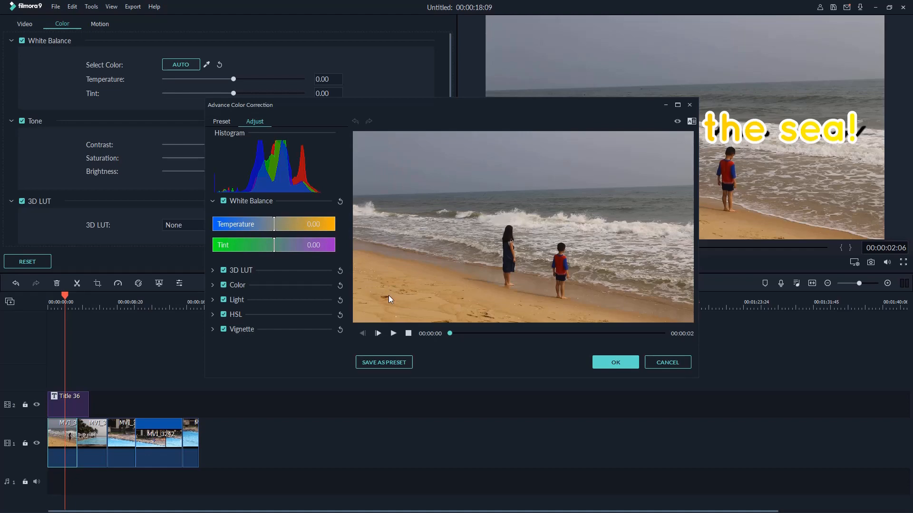
# Raise the beach clip's exposure to about 31 and shift the yellow HSL hue slightly
pyautogui.click(677, 105)
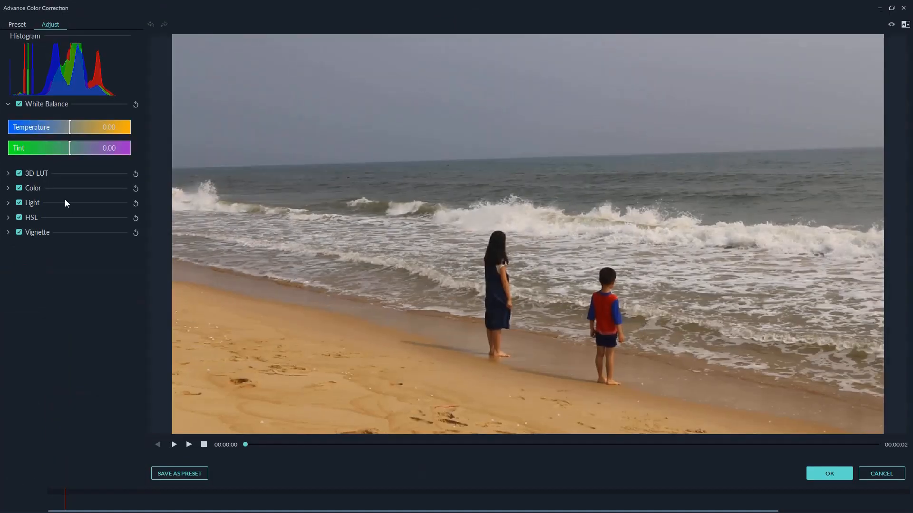
pyautogui.click(7, 174)
pyautogui.click(8, 224)
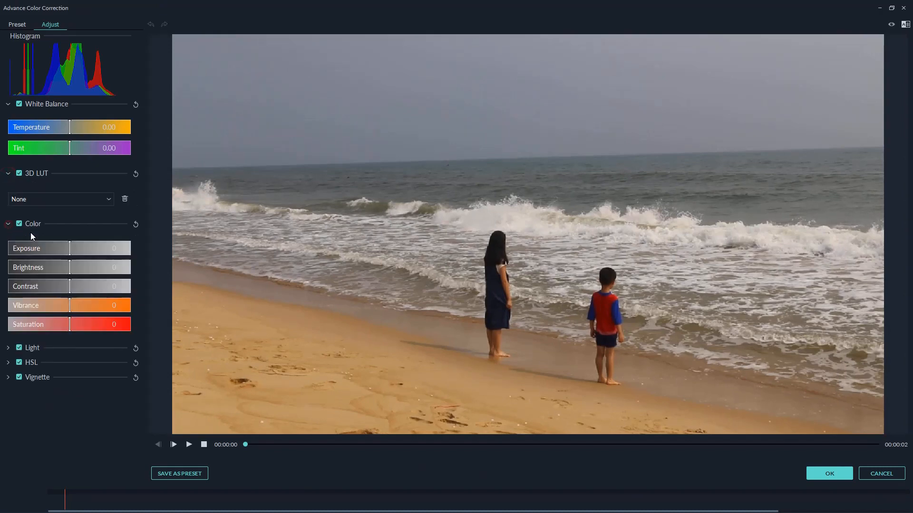
pyautogui.moveTo(70, 244); pyautogui.dragTo(77, 286)
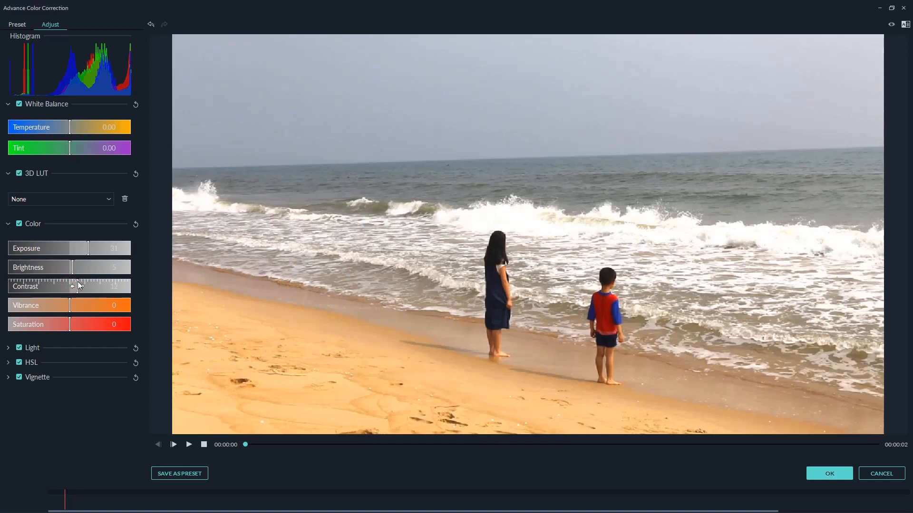
pyautogui.click(8, 363)
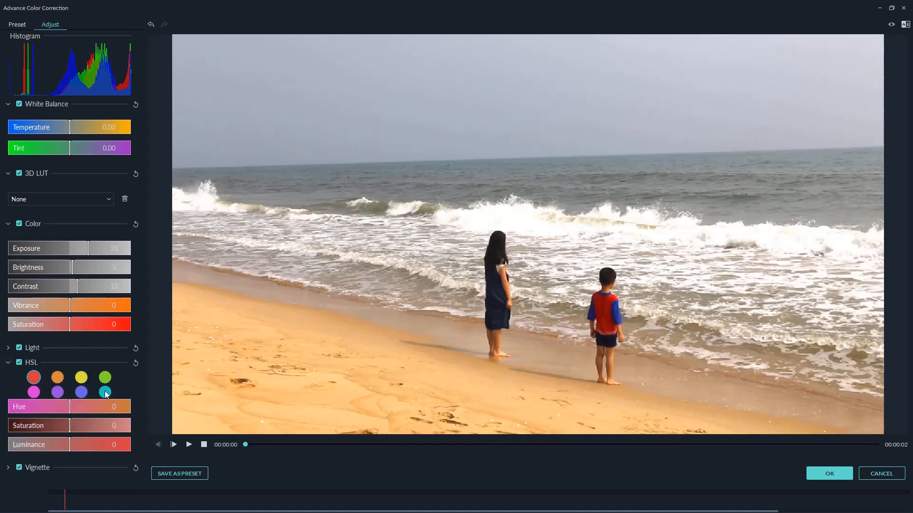
pyautogui.click(82, 379)
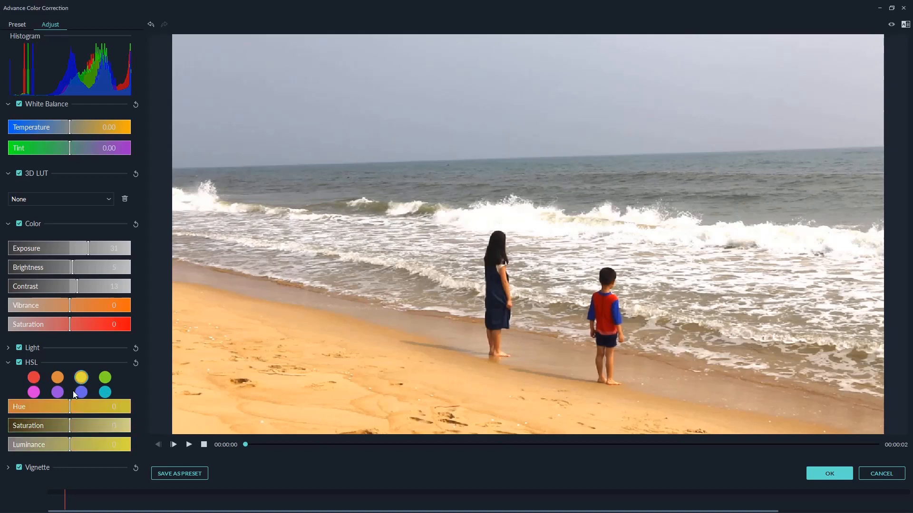
pyautogui.moveTo(69, 405); pyautogui.dragTo(77, 407)
# Raise highlights to about 16, preview the corrected clip, and show the colour presets
pyautogui.click(8, 350)
pyautogui.click(8, 348)
pyautogui.moveTo(70, 375); pyautogui.dragTo(79, 374)
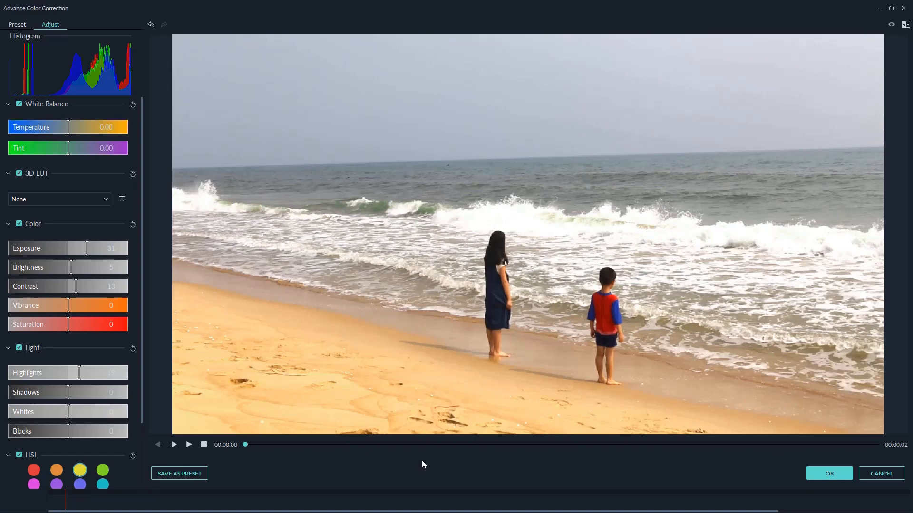
pyautogui.click(189, 444)
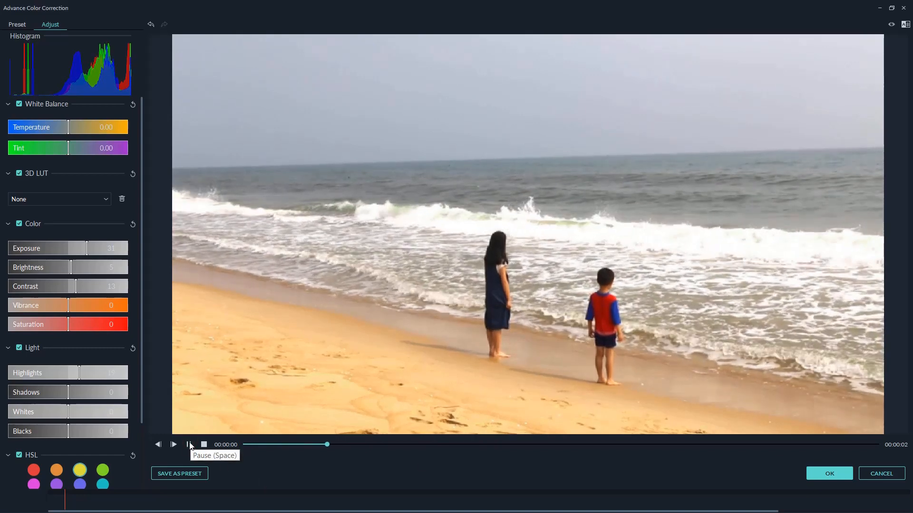
pyautogui.click(891, 8)
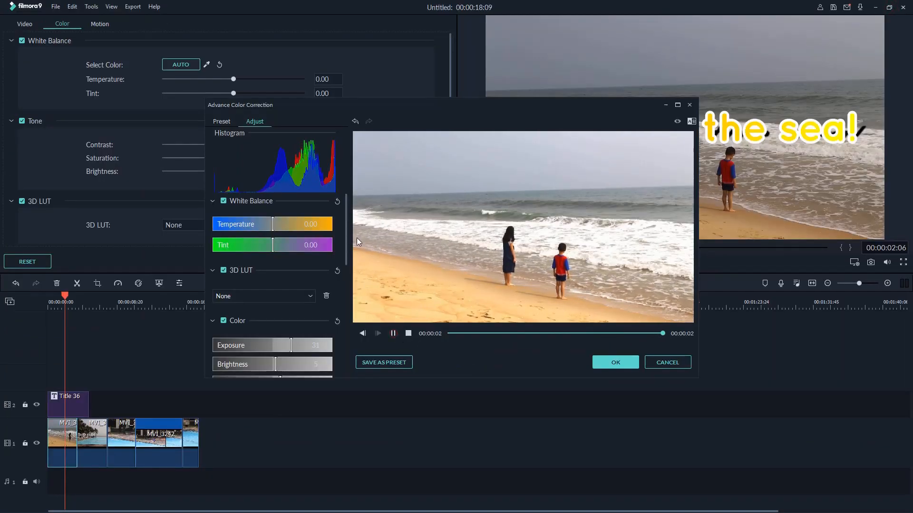
pyautogui.click(226, 122)
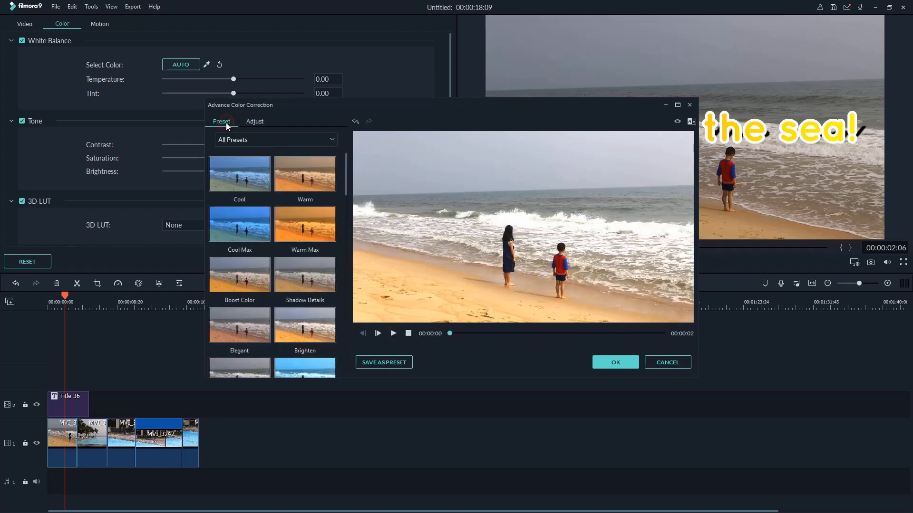
# Apply the Film category's Blockbuster colour preset to the first clip
pyautogui.scroll(-10, 267, 246)
pyautogui.scroll(3, 271, 230)
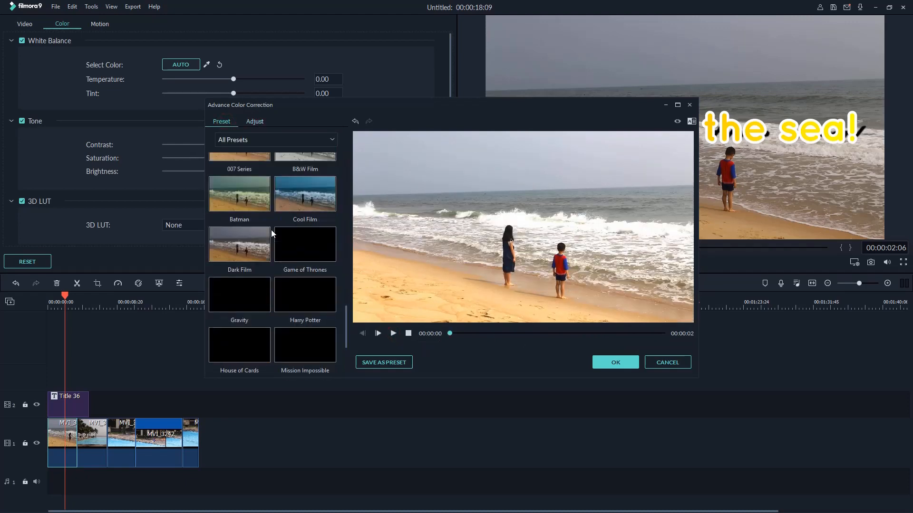
pyautogui.click(315, 138)
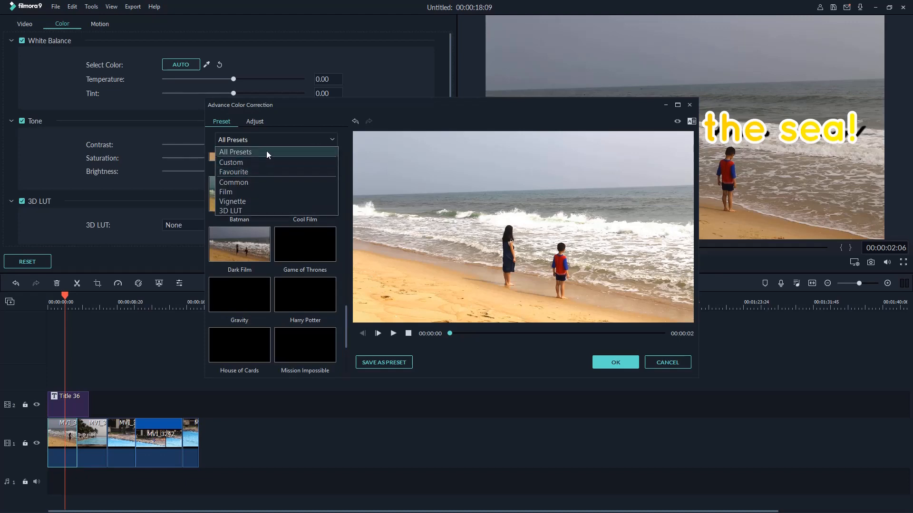
pyautogui.click(240, 191)
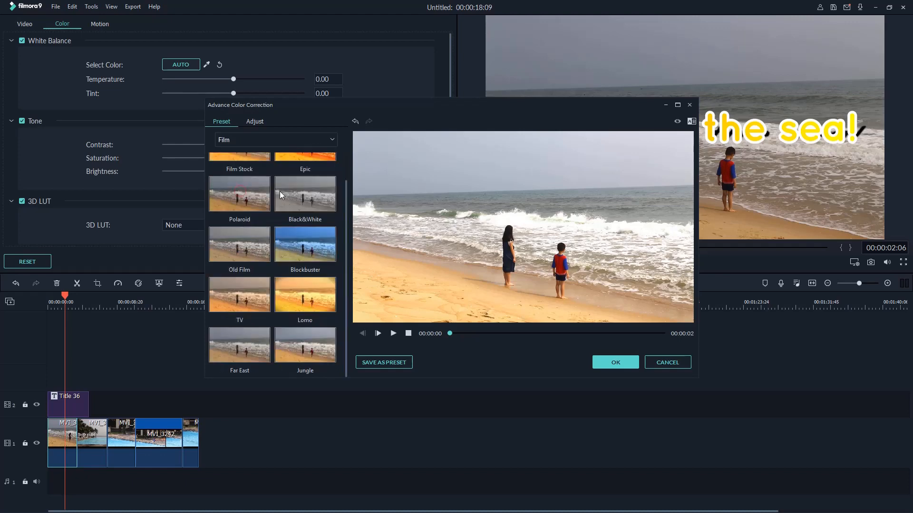
pyautogui.click(290, 244)
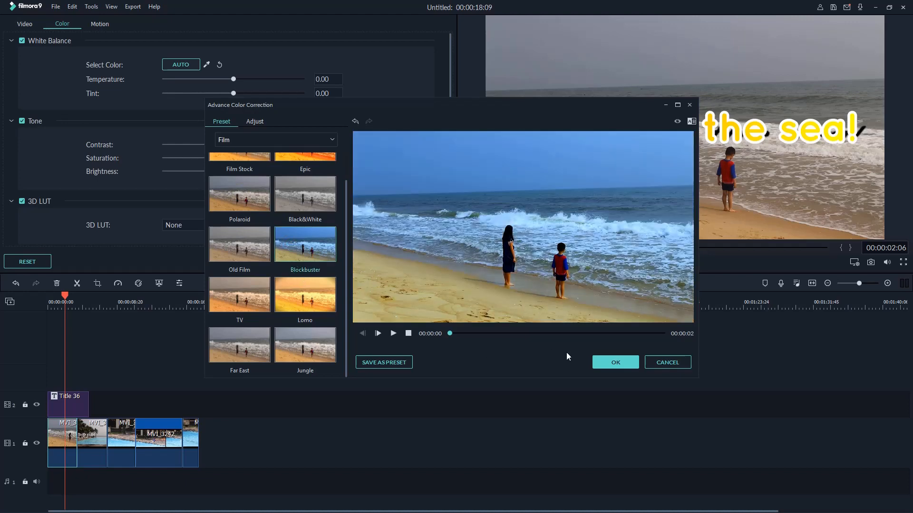
pyautogui.click(612, 364)
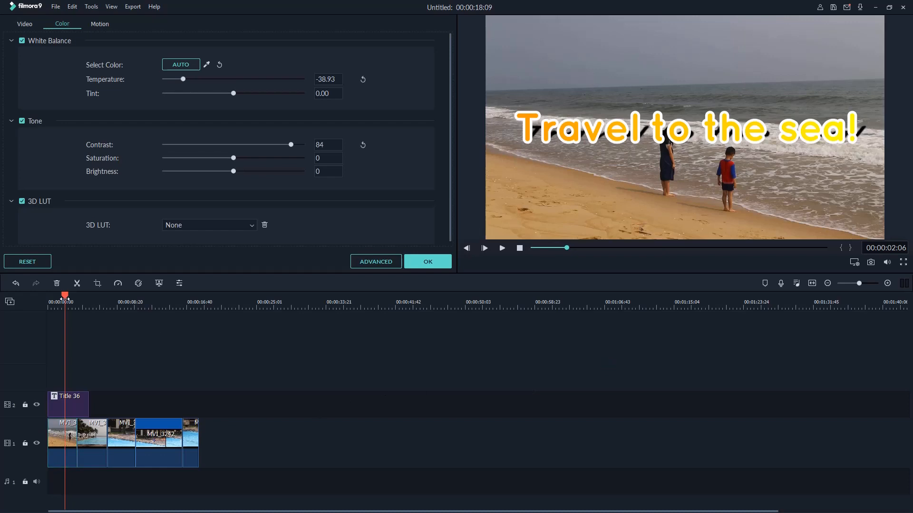
# Play back the graded clip and confirm the colour settings
pyautogui.moveTo(67, 295); pyautogui.dragTo(48, 304)
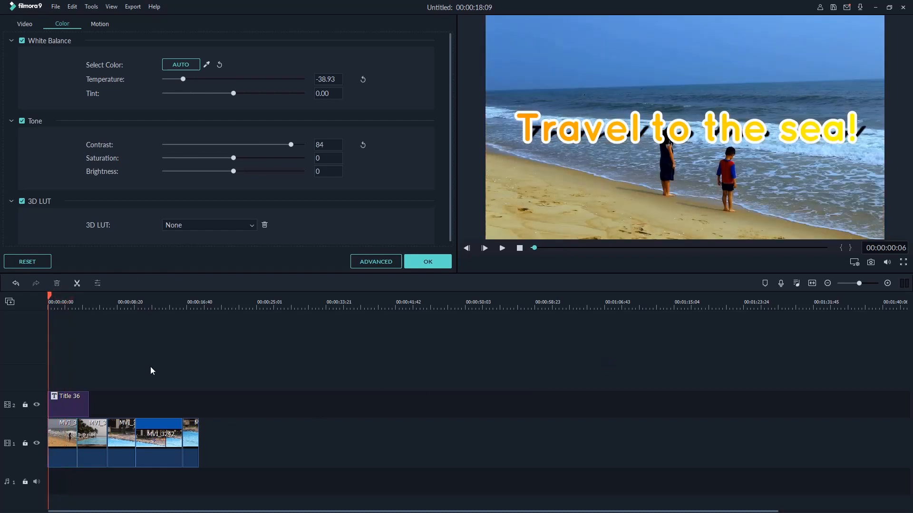
pyautogui.press('space')
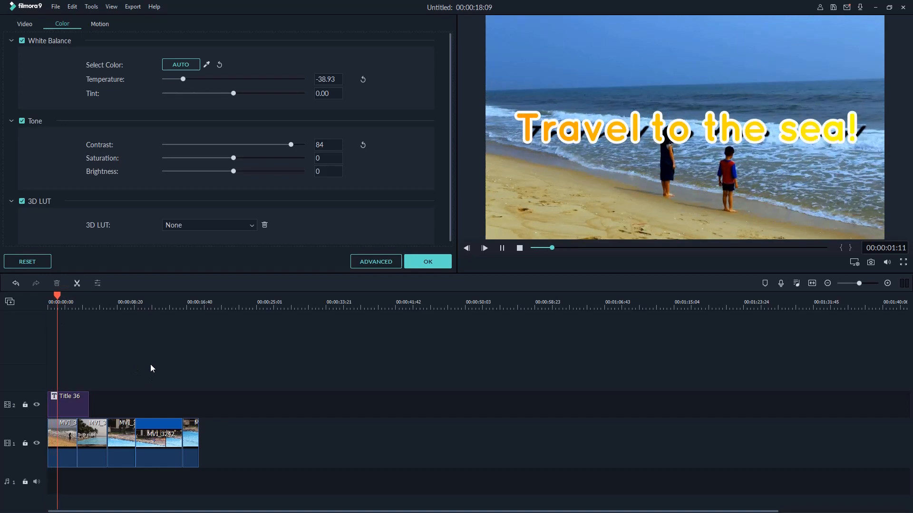
pyautogui.click(421, 266)
pyautogui.rightClick(58, 442)
# Copy the first clip's colour effect and paste it onto the second and third clips
pyautogui.click(81, 417)
pyautogui.click(95, 436)
pyautogui.rightClick(95, 437)
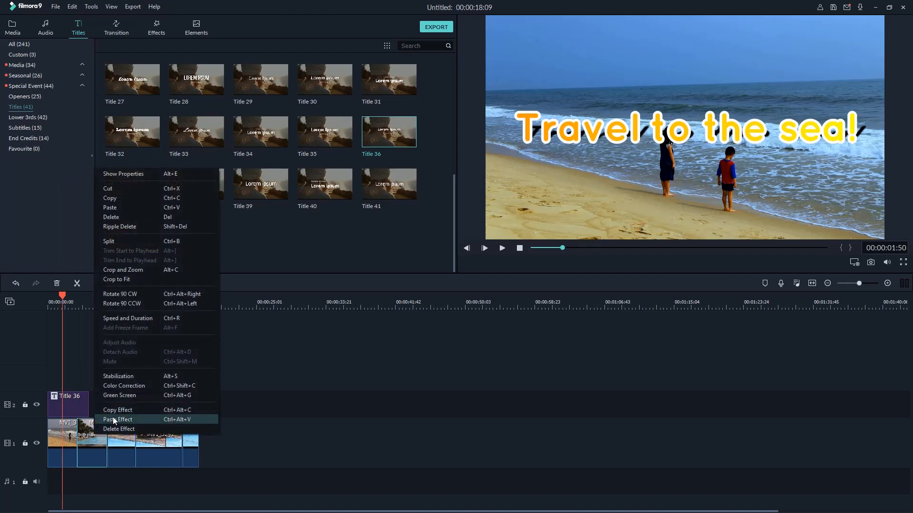
pyautogui.click(117, 419)
pyautogui.click(116, 435)
pyautogui.rightClick(117, 435)
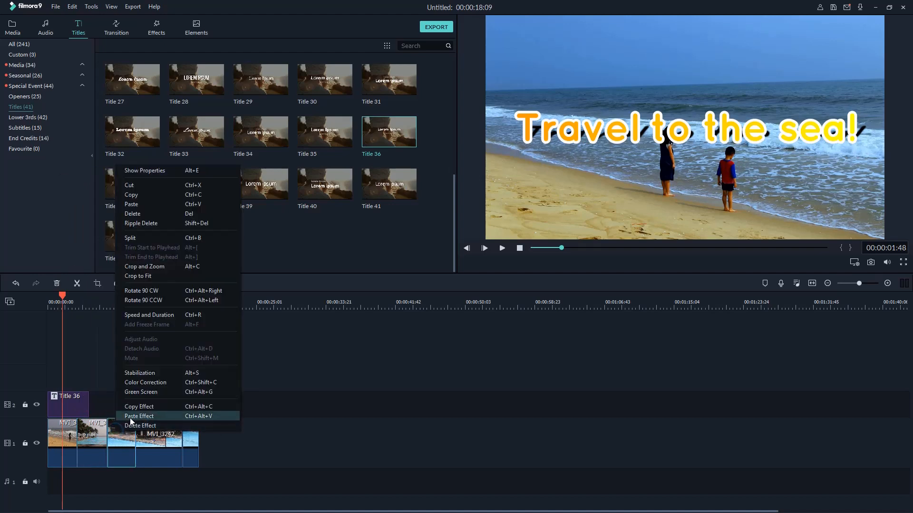
pyautogui.click(133, 419)
# Paste the colour grade onto the fourth and fifth clips and replay the sequence
pyautogui.click(153, 437)
pyautogui.rightClick(153, 438)
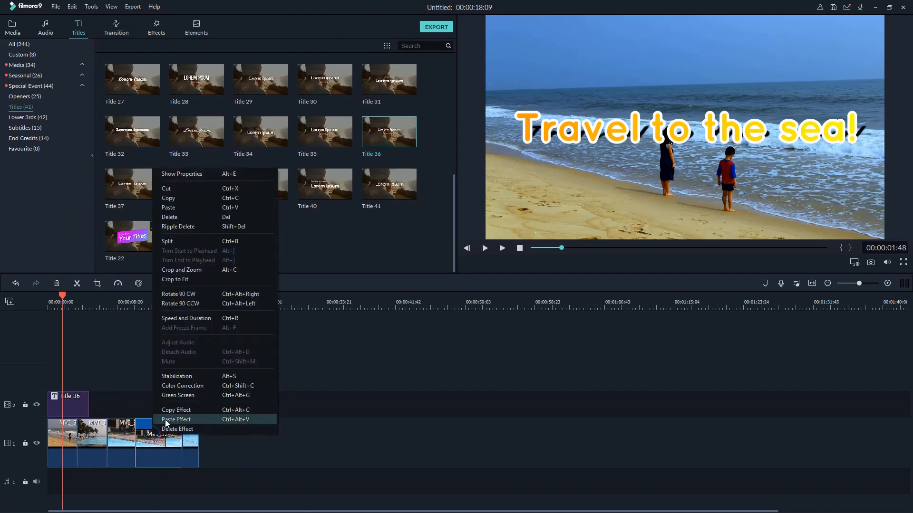
pyautogui.click(166, 423)
pyautogui.click(194, 436)
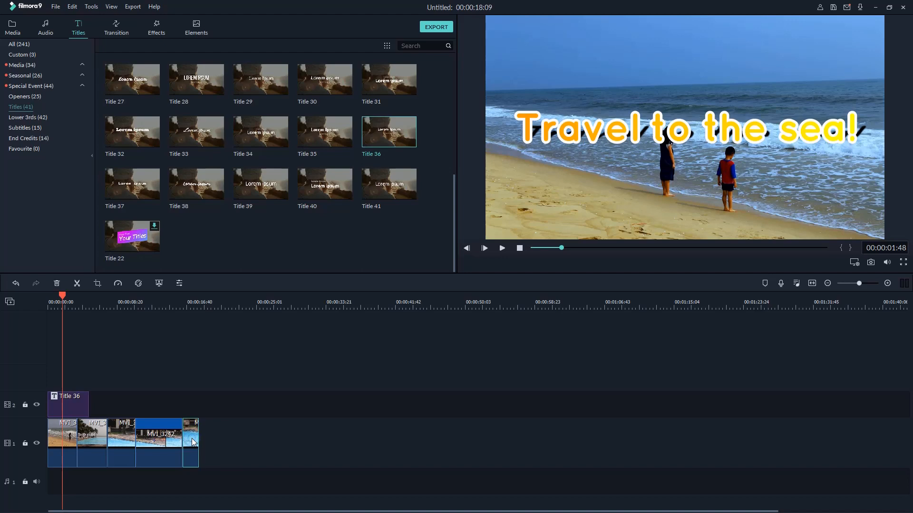
pyautogui.doubleClick(193, 443)
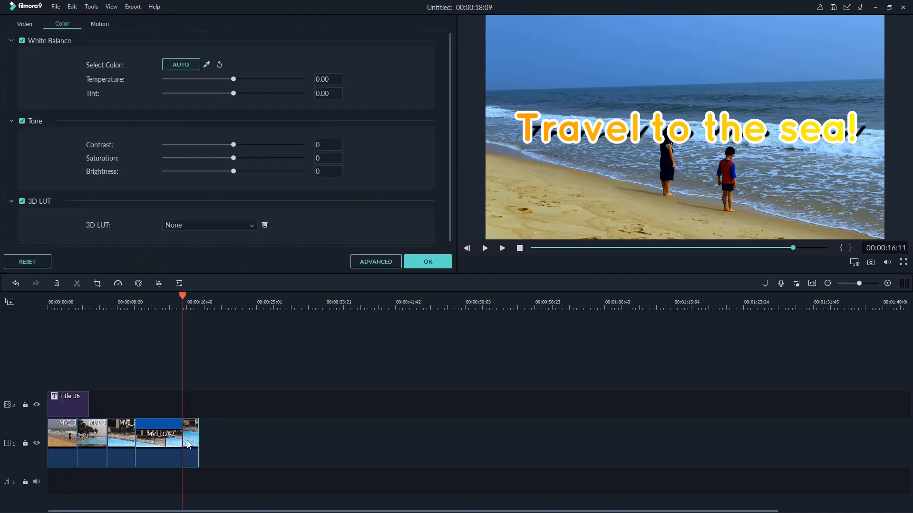
pyautogui.rightClick(192, 441)
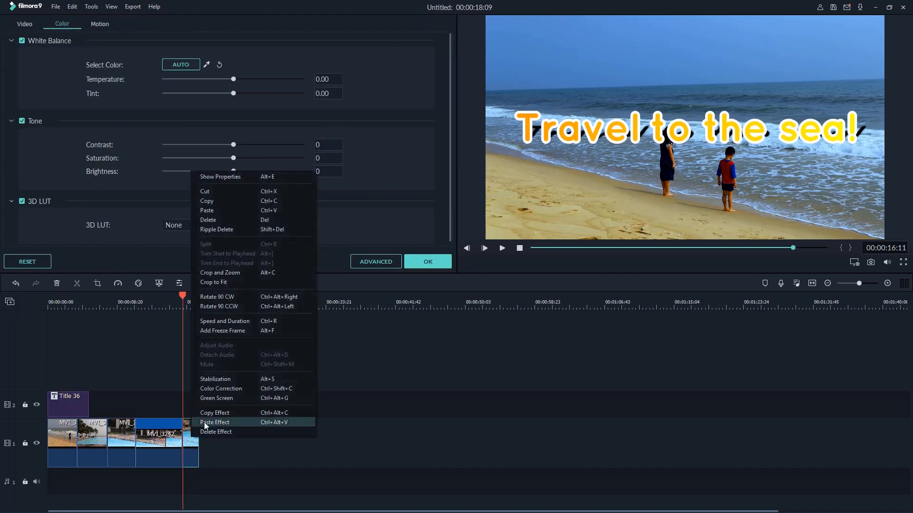
pyautogui.click(204, 422)
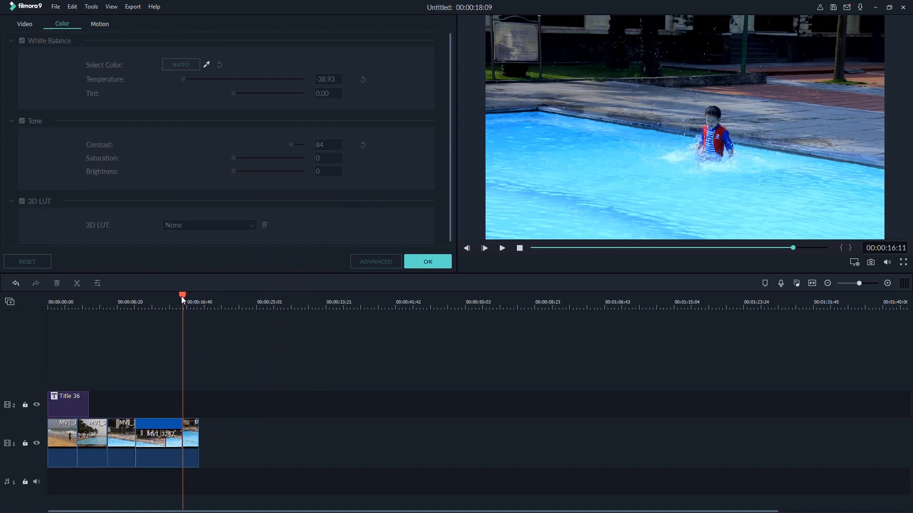
pyautogui.moveTo(180, 295); pyautogui.dragTo(53, 328)
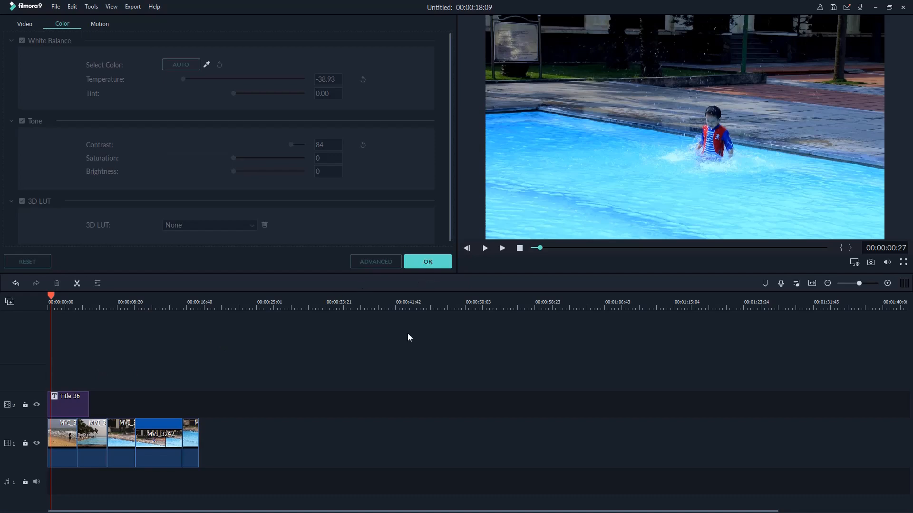
pyautogui.press('space')
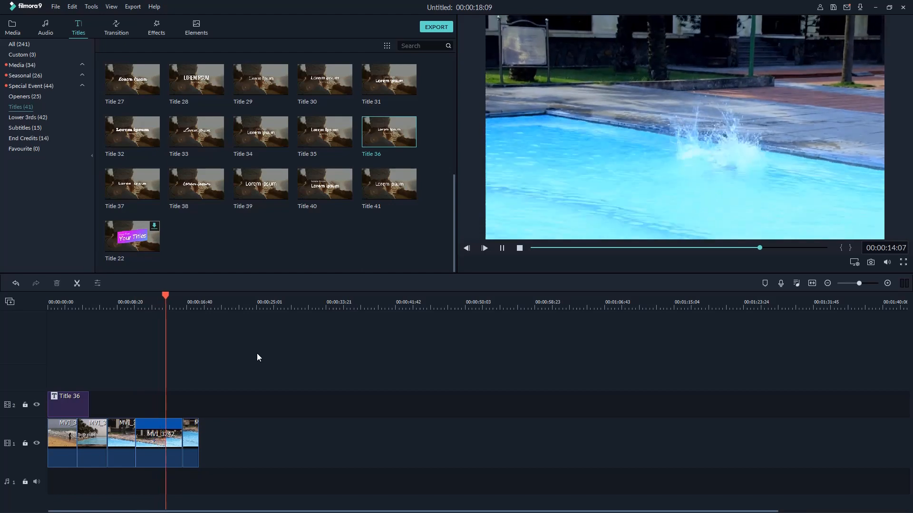
# Search for 'fade' and place the Fade transition at the first clip cut
pyautogui.click(502, 248)
pyautogui.click(121, 30)
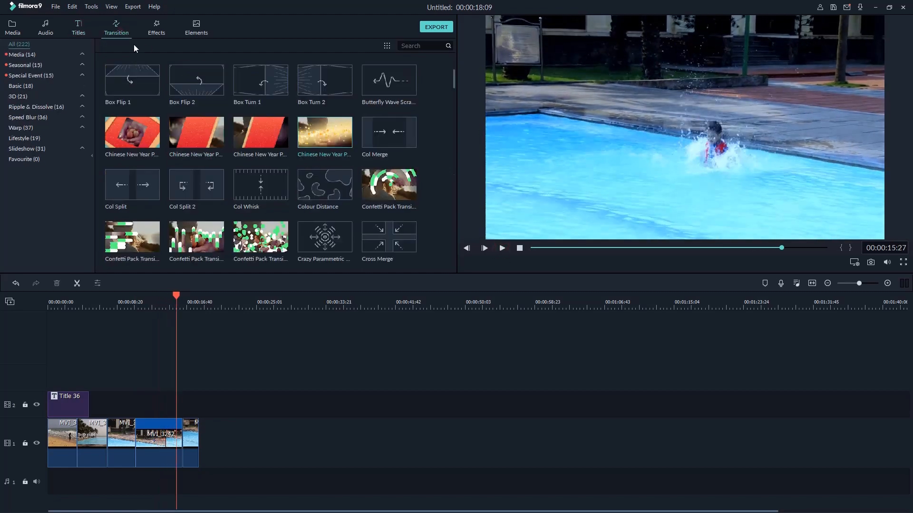
pyautogui.scroll(-3, 317, 167)
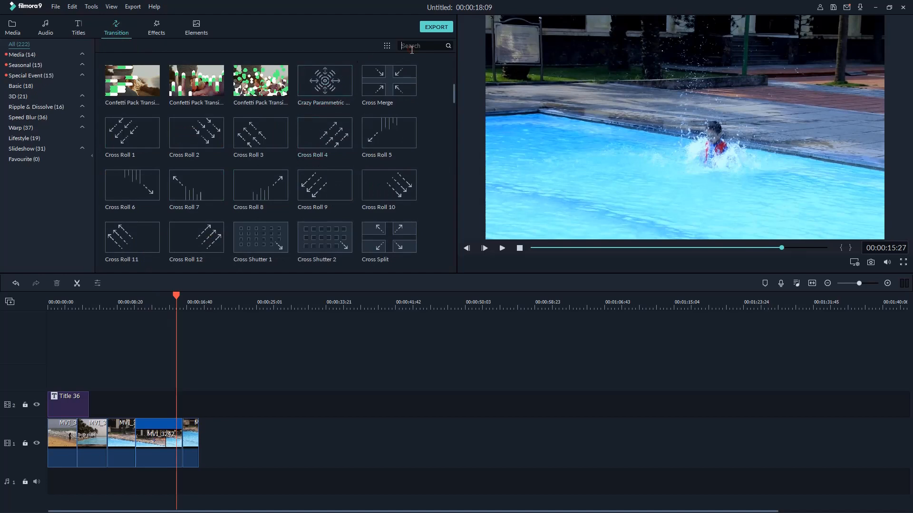
pyautogui.write('fade')
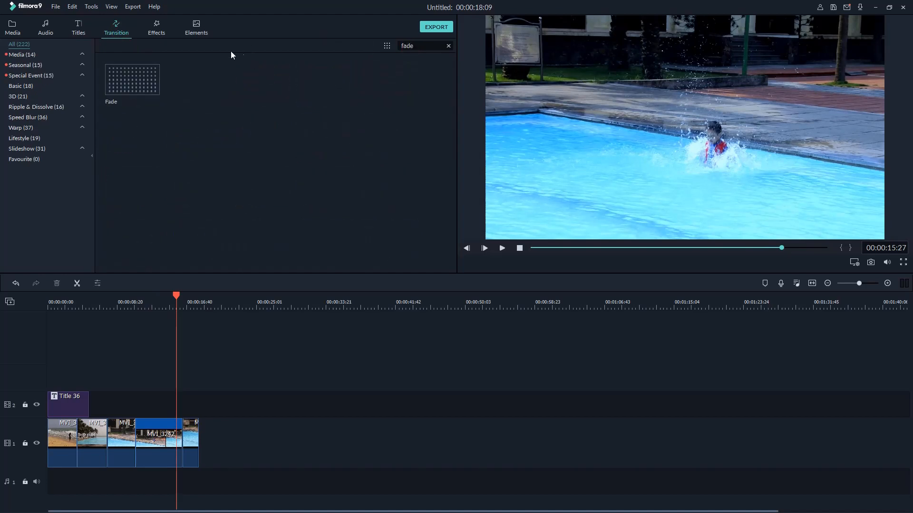
pyautogui.moveTo(147, 79); pyautogui.dragTo(83, 432)
pyautogui.moveTo(76, 439); pyautogui.dragTo(76, 442)
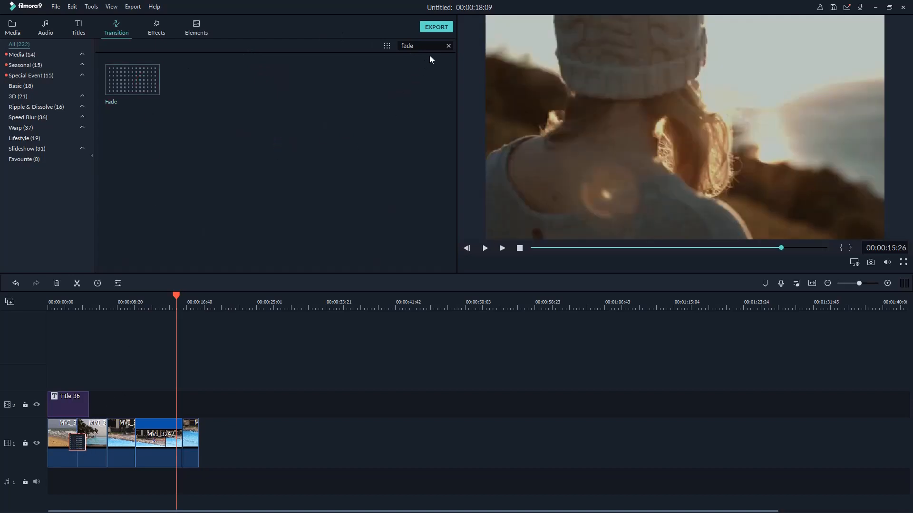
# Place the Bar transition at the second cut and preview from about 5 seconds
pyautogui.click(449, 46)
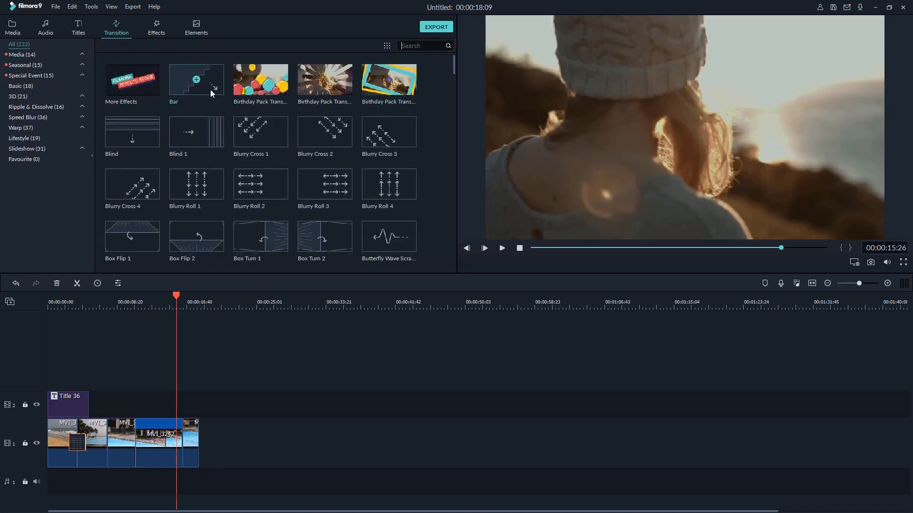
pyautogui.click(205, 88)
pyautogui.moveTo(204, 88); pyautogui.dragTo(102, 451)
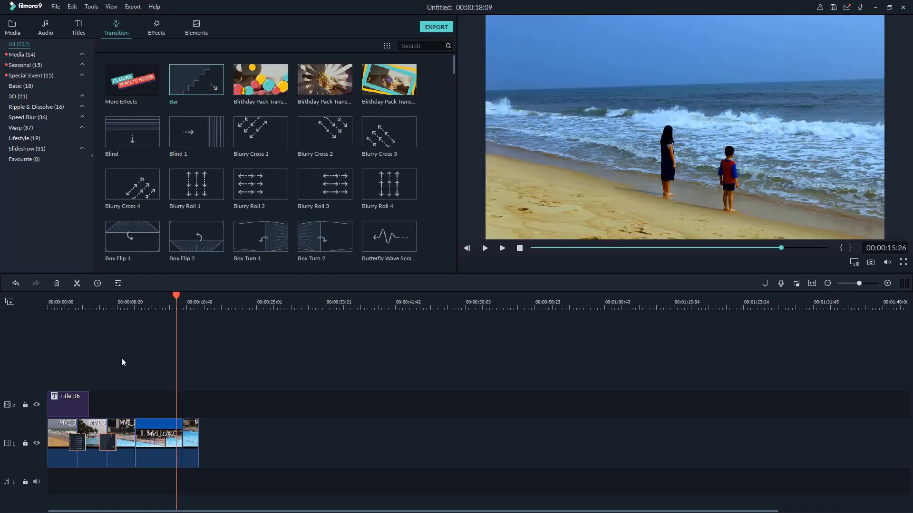
pyautogui.click(92, 302)
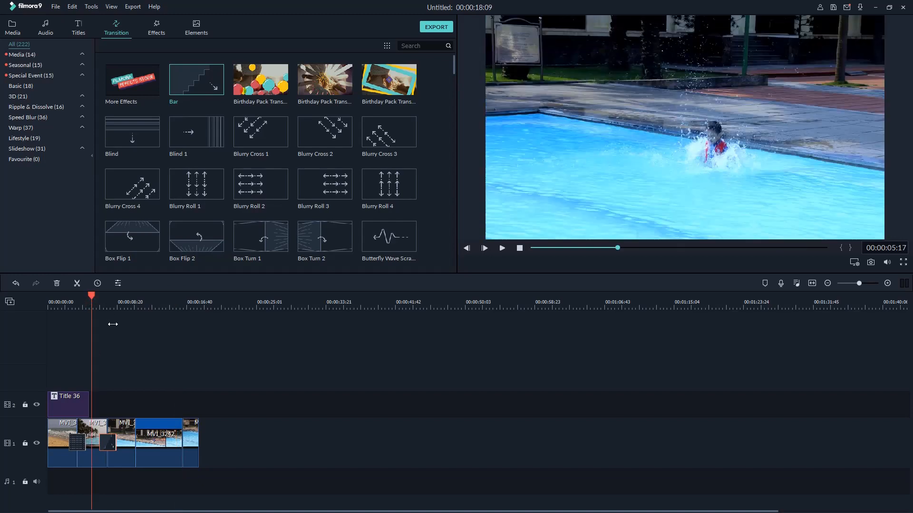
pyautogui.press('space')
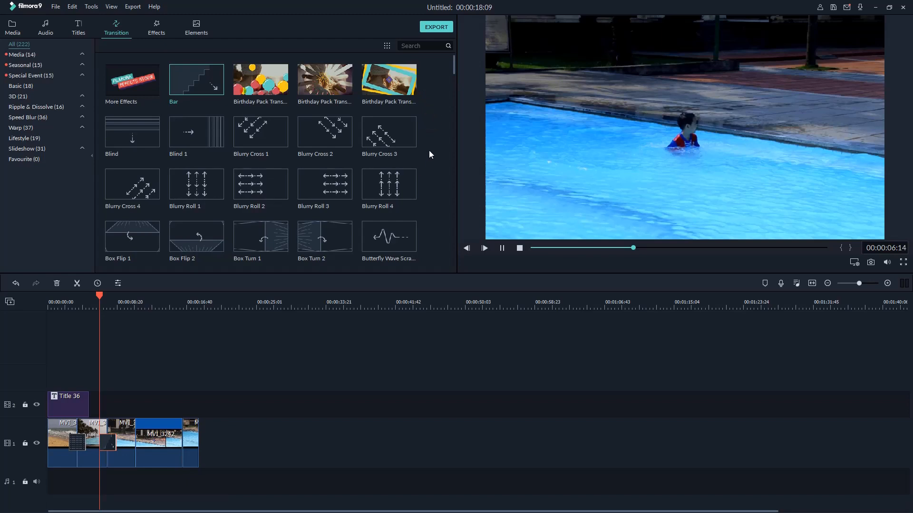
# Add Flyeye before MVI_3242 and Fuzzy Zoom 2 after it, then play from the start
pyautogui.scroll(-8, 332, 184)
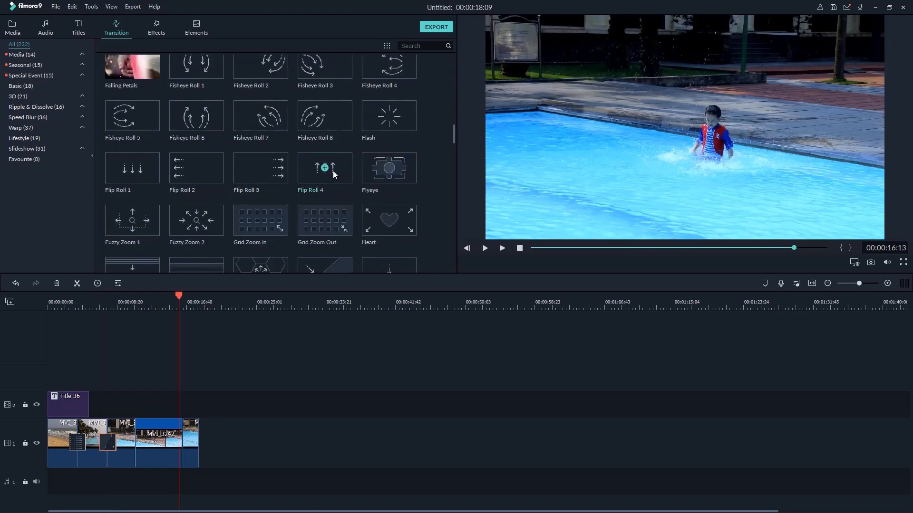
pyautogui.scroll(3, 334, 175)
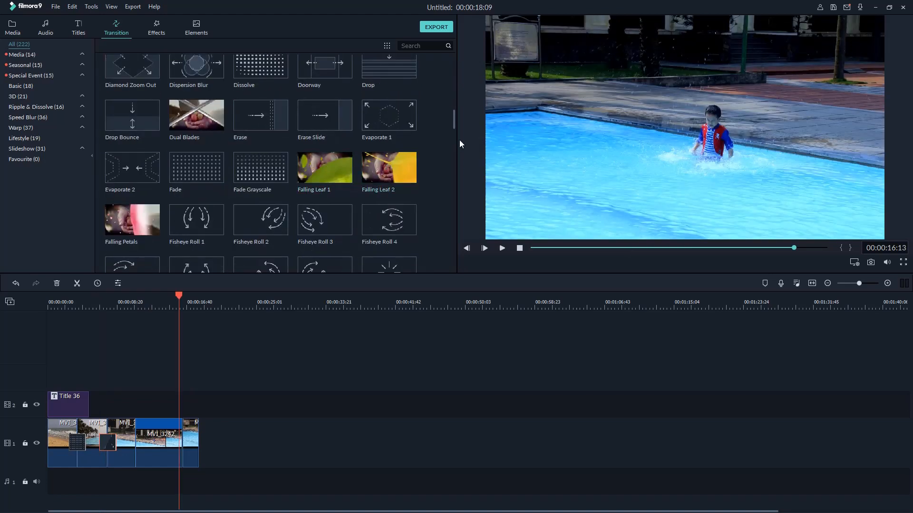
pyautogui.moveTo(453, 124); pyautogui.dragTo(454, 141)
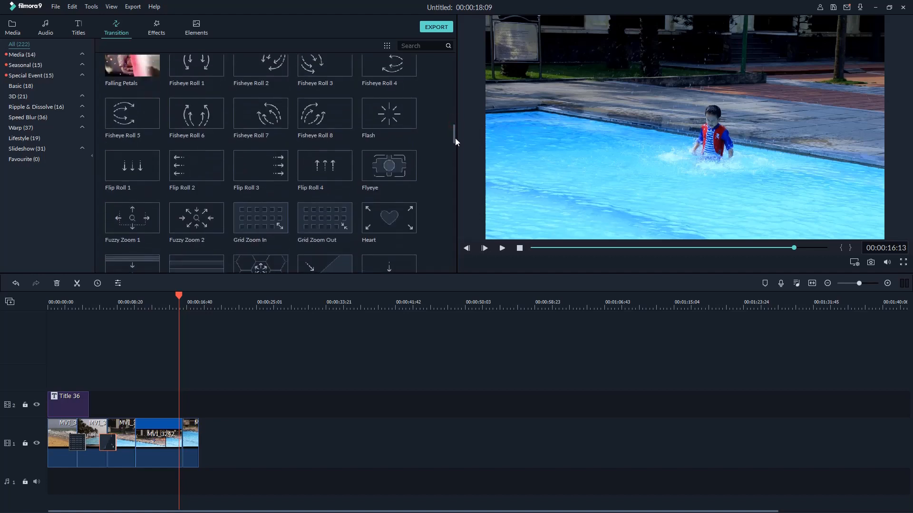
pyautogui.moveTo(383, 169); pyautogui.dragTo(139, 433)
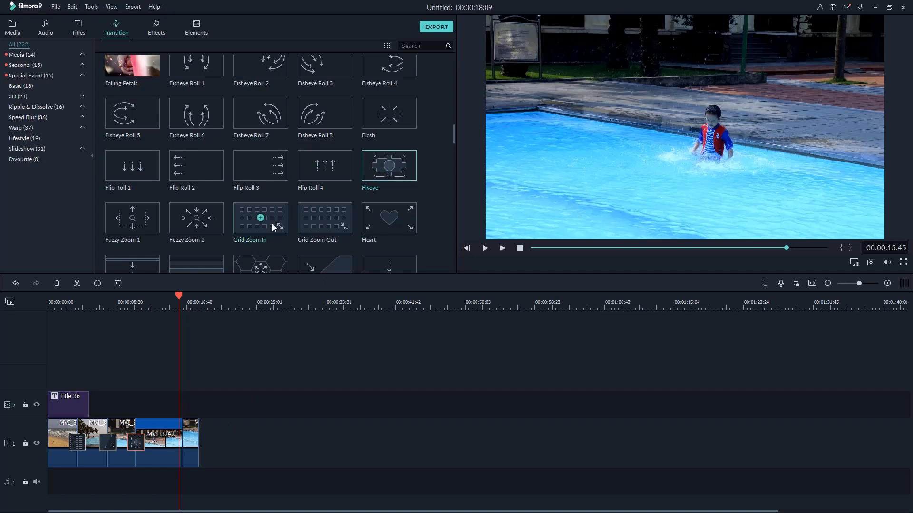
pyautogui.moveTo(221, 226); pyautogui.dragTo(181, 433)
pyautogui.click(84, 299)
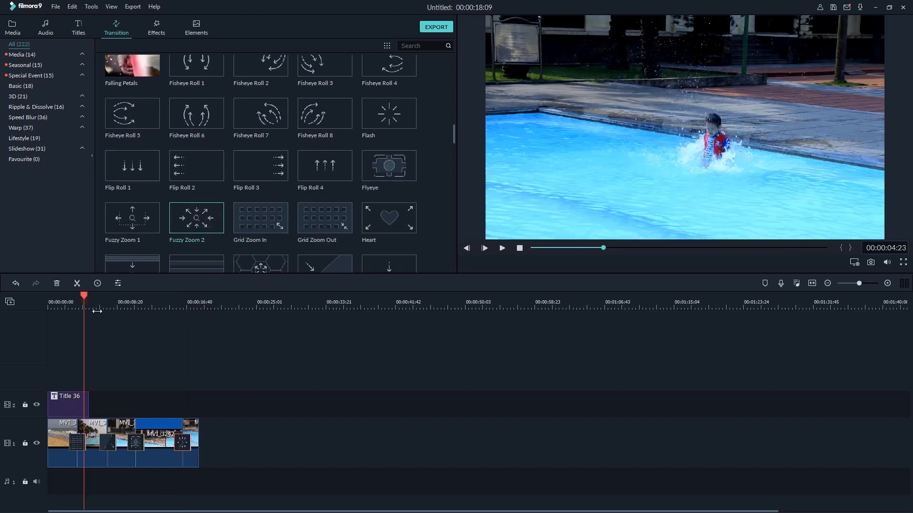
pyautogui.click(74, 302)
pyautogui.moveTo(74, 302); pyautogui.dragTo(45, 316)
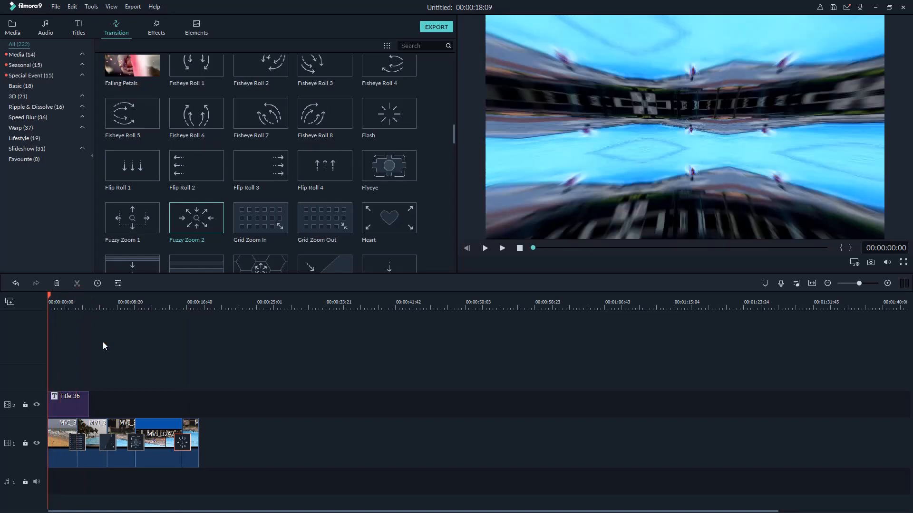
pyautogui.press('space')
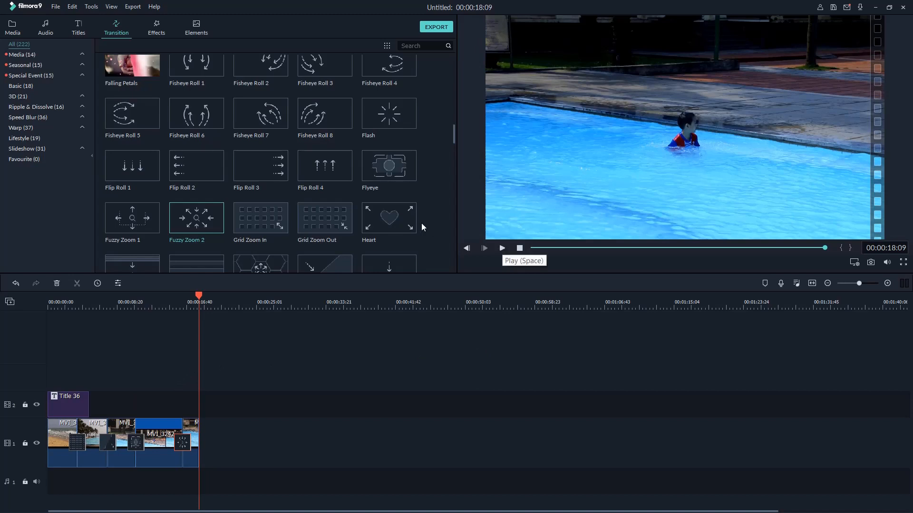
# Place the End Credits template Credit 6 after the last clip and preview it
pyautogui.click(80, 31)
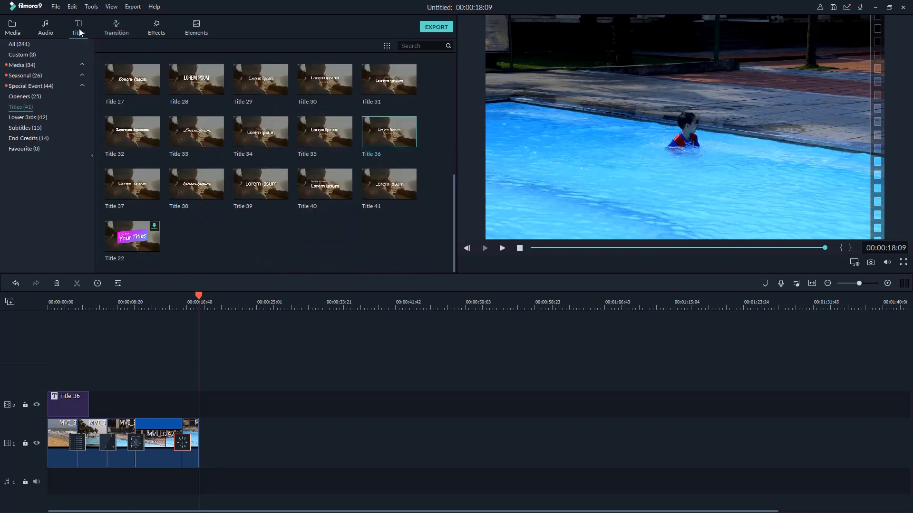
pyautogui.click(24, 138)
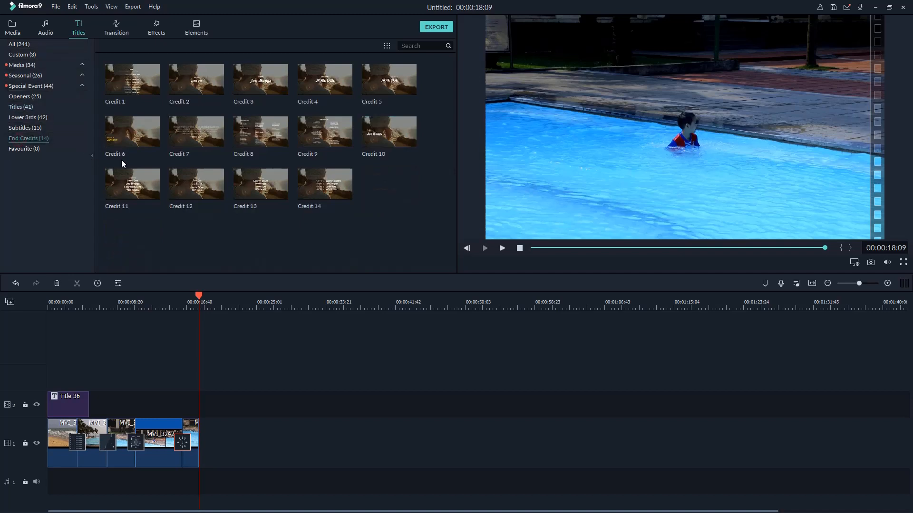
pyautogui.moveTo(129, 129); pyautogui.dragTo(198, 444)
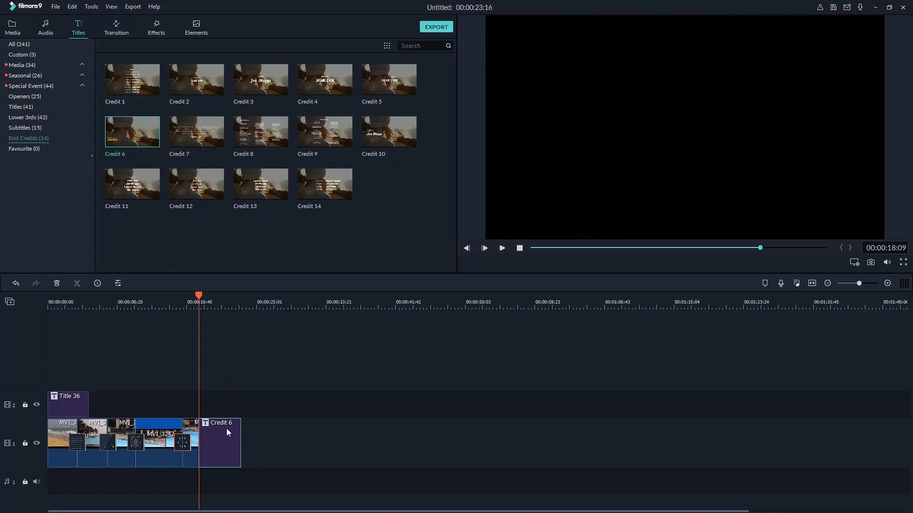
pyautogui.click(285, 427)
pyautogui.press('space')
pyautogui.press('space')
# Replace the credit's placeholder with the director's name, nudge that line upward, and preview
pyautogui.doubleClick(215, 436)
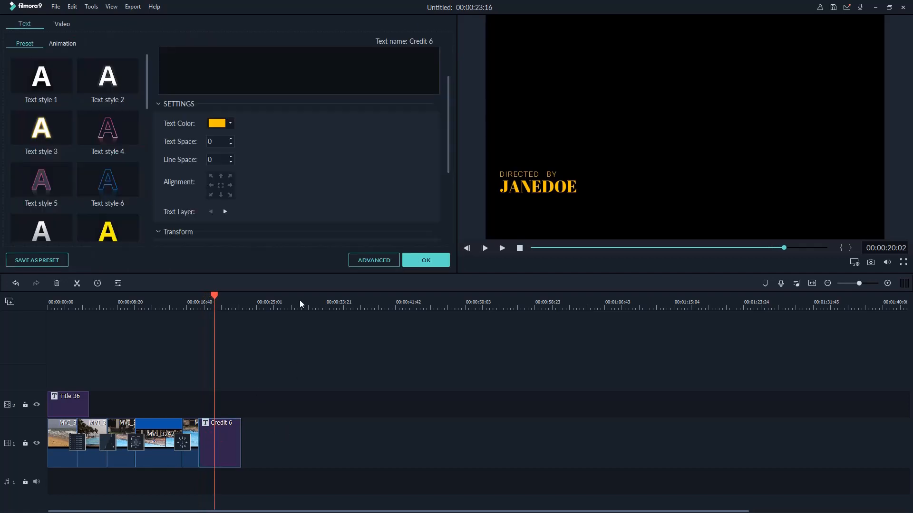
pyautogui.moveTo(199, 86); pyautogui.dragTo(139, 84)
pyautogui.write('Jacky Nguyen')
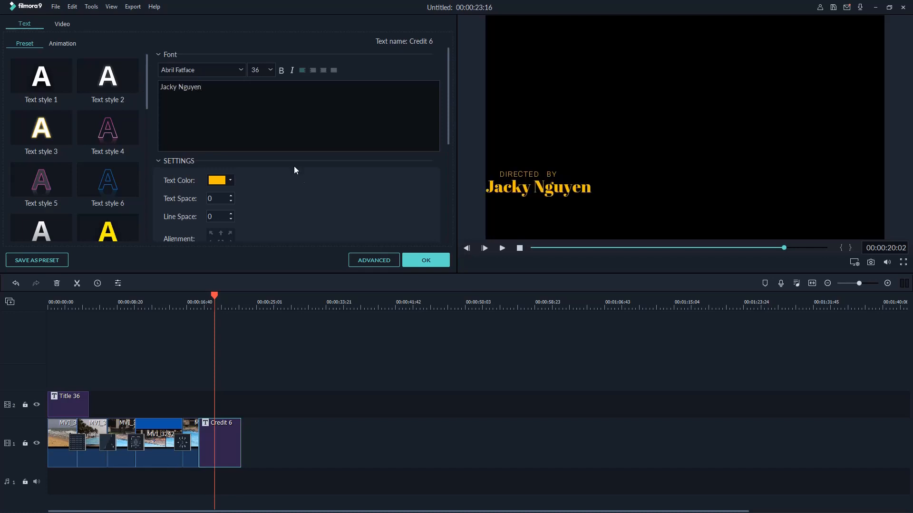
pyautogui.scroll(-5, 326, 187)
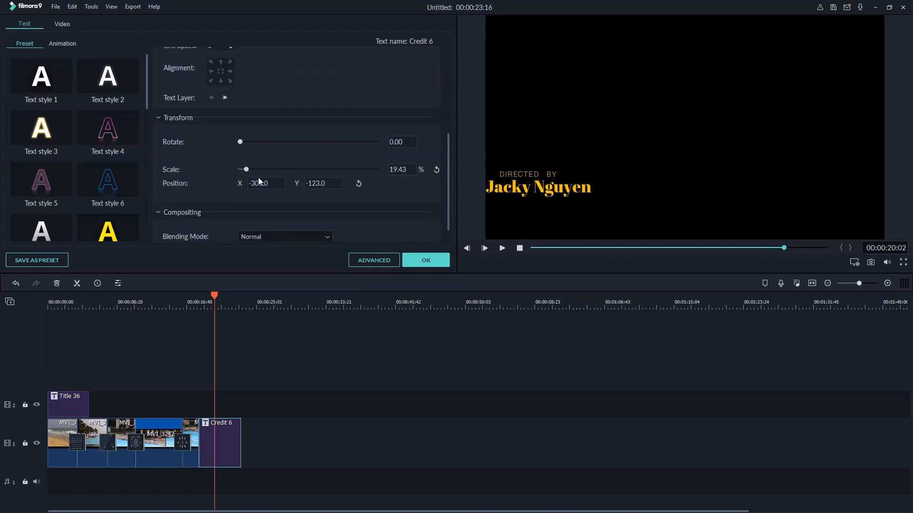
pyautogui.moveTo(315, 184); pyautogui.dragTo(311, 185)
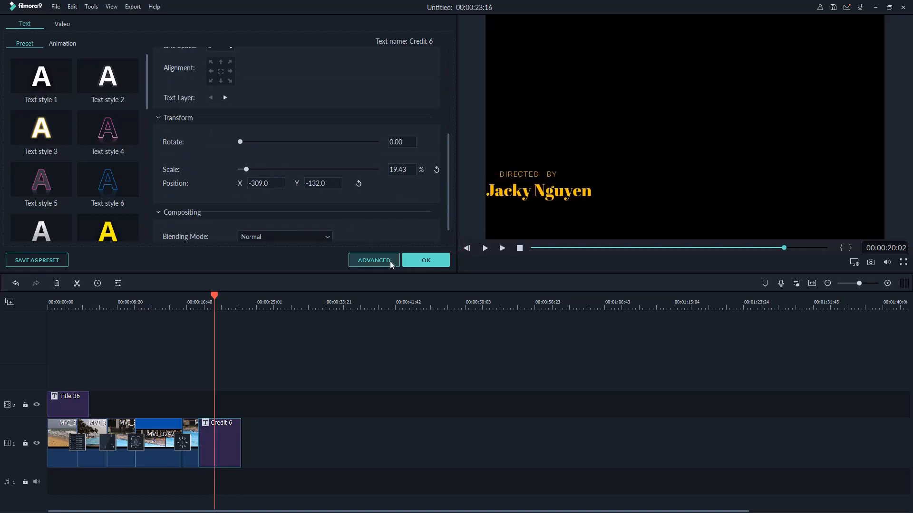
pyautogui.click(441, 266)
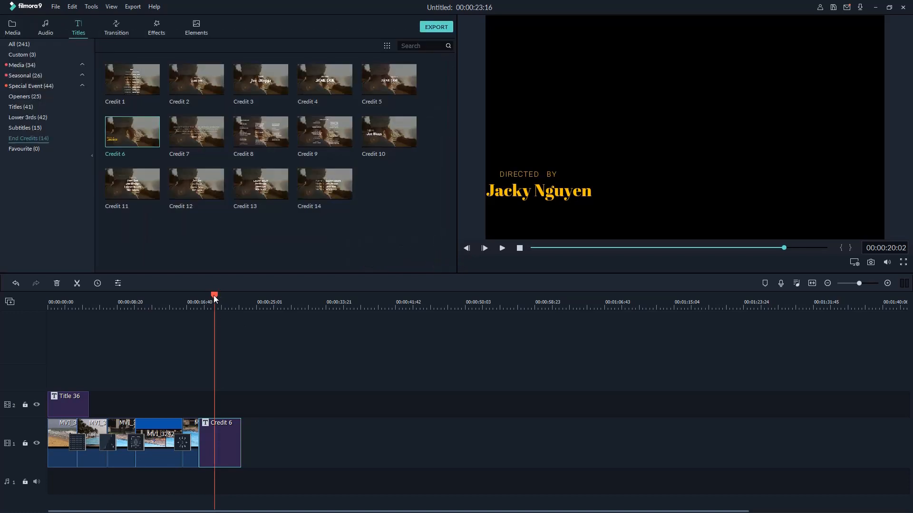
pyautogui.moveTo(216, 292); pyautogui.dragTo(193, 303)
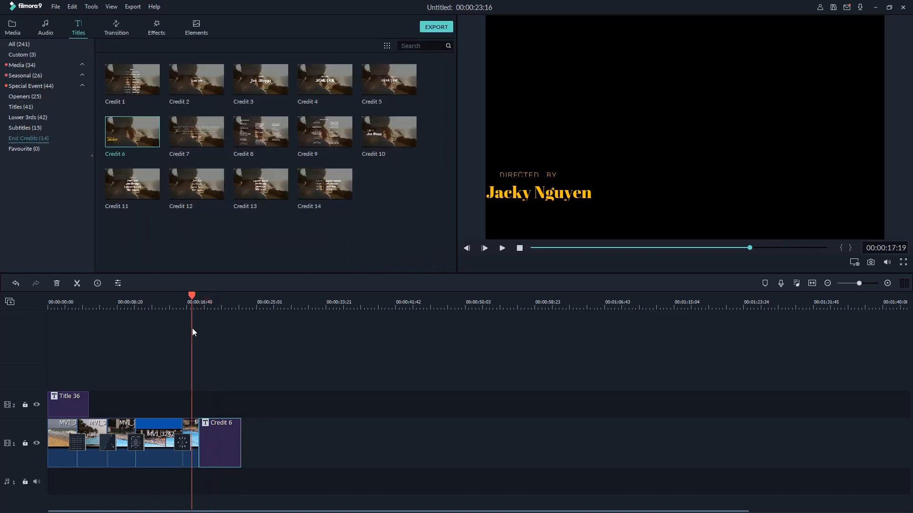
pyautogui.press('space')
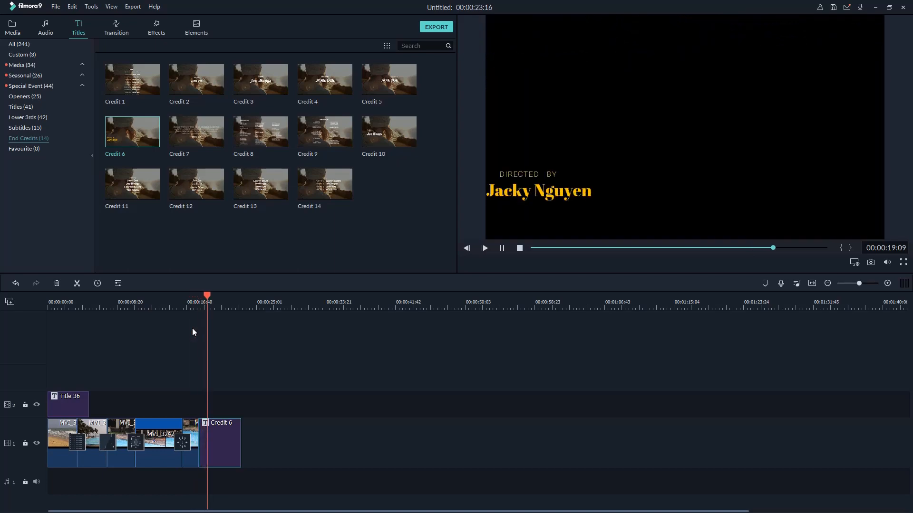
pyautogui.press('space')
# Scale the Credit 6 title down to 25.17% and open the Advanced text editor
pyautogui.doubleClick(225, 433)
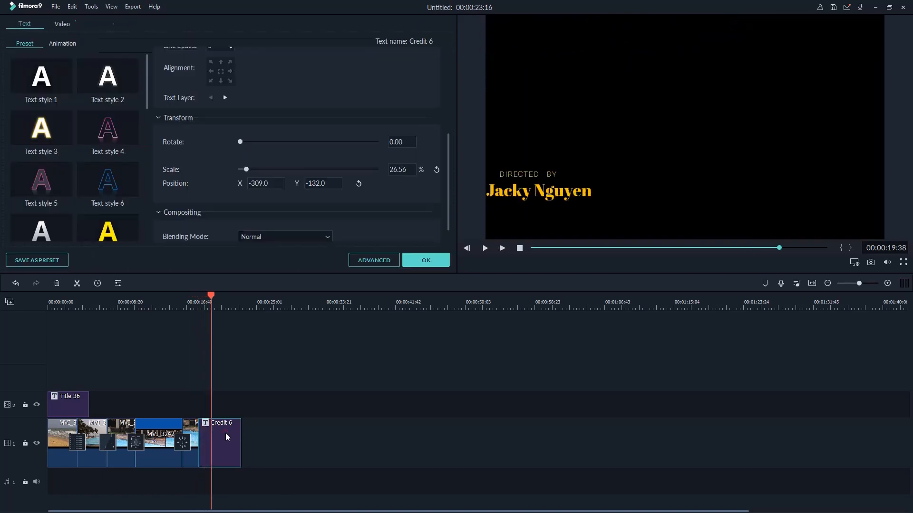
pyautogui.click(316, 181)
pyautogui.moveTo(252, 172); pyautogui.dragTo(246, 167)
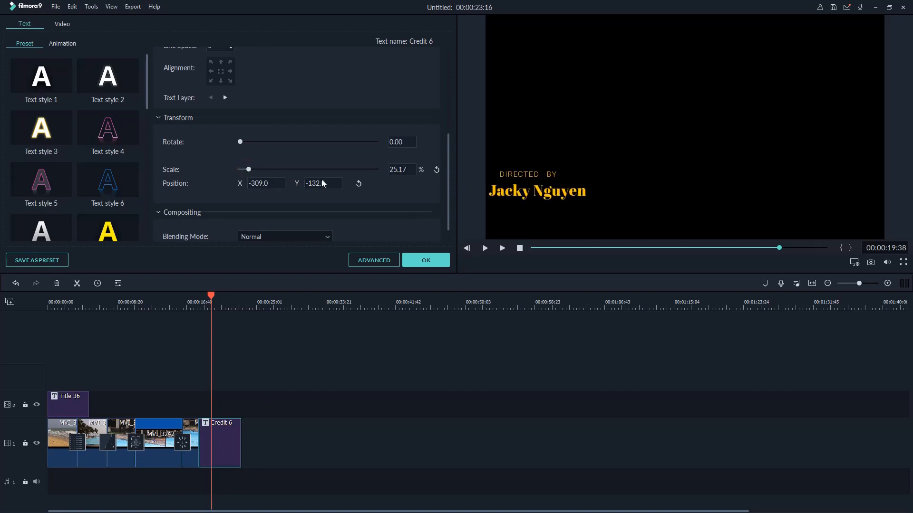
pyautogui.click(546, 170)
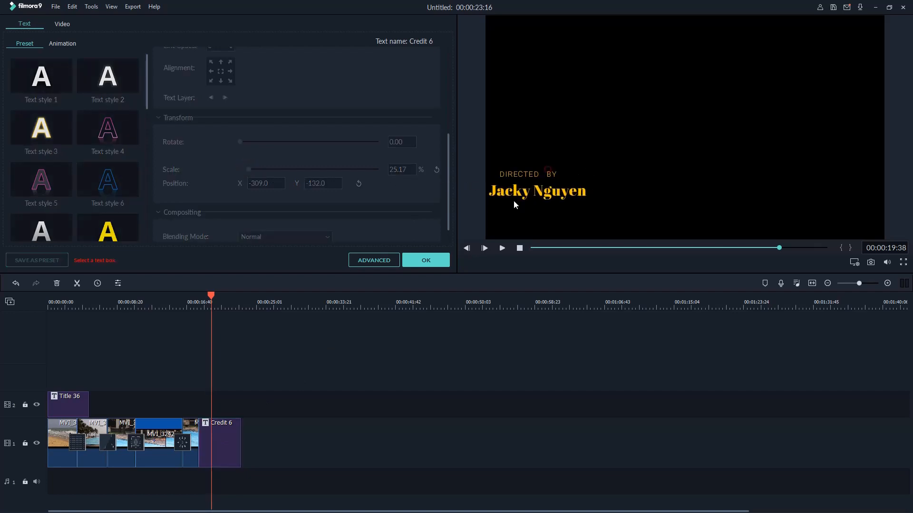
pyautogui.click(380, 262)
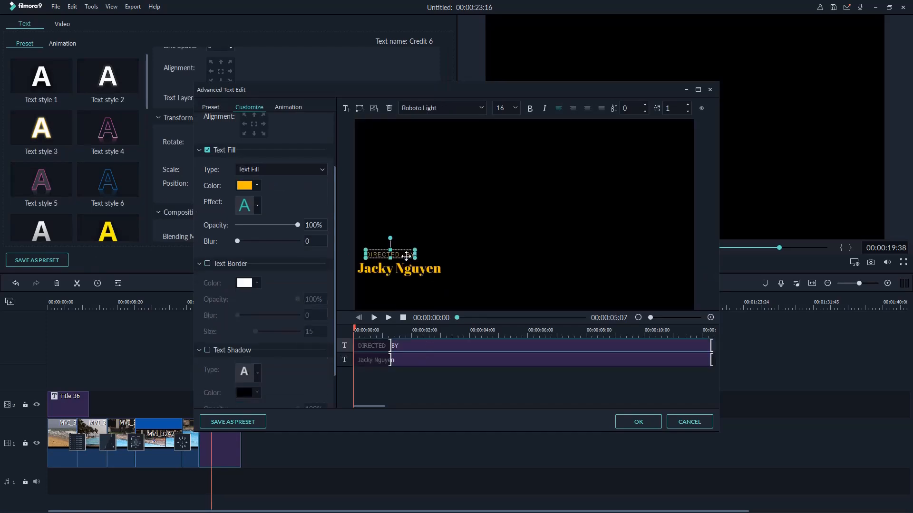
# Centre the DIRECTED BY line directly above the director's name in the credit frame, then apply
pyautogui.moveTo(406, 257); pyautogui.dragTo(543, 175)
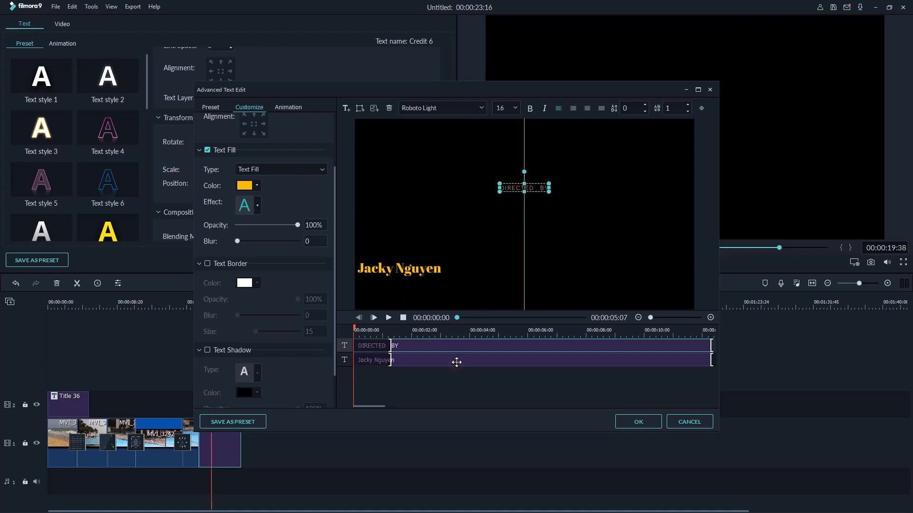
pyautogui.click(456, 362)
pyautogui.moveTo(415, 268); pyautogui.dragTo(552, 188)
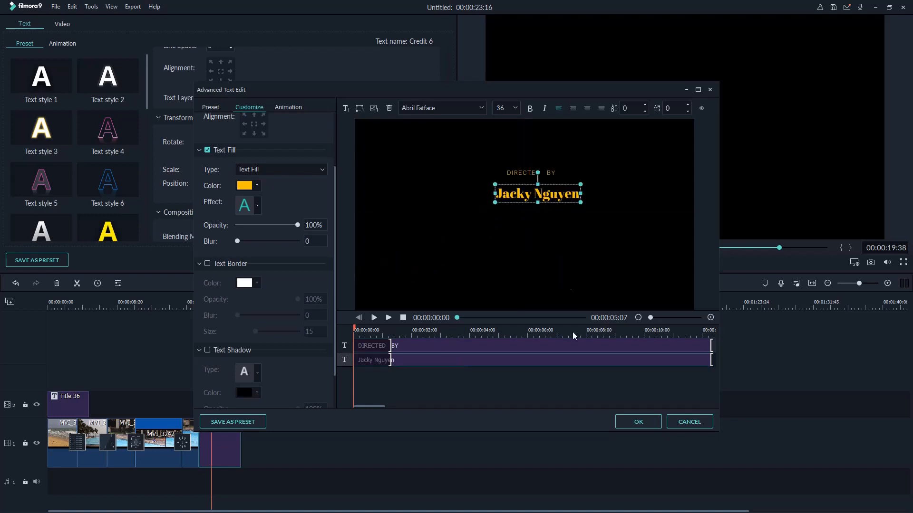
pyautogui.click(637, 422)
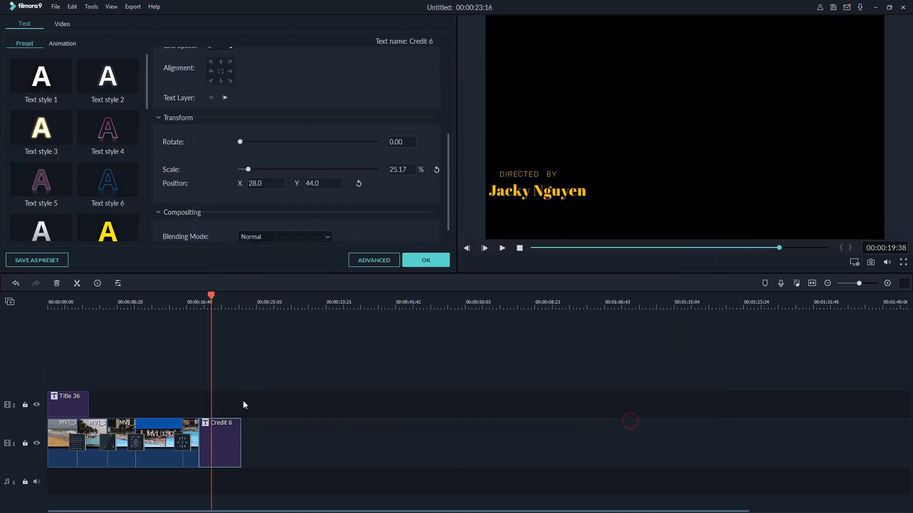
# Play the ending from just before the credit to preview the centred Credit 6 text
pyautogui.click(189, 306)
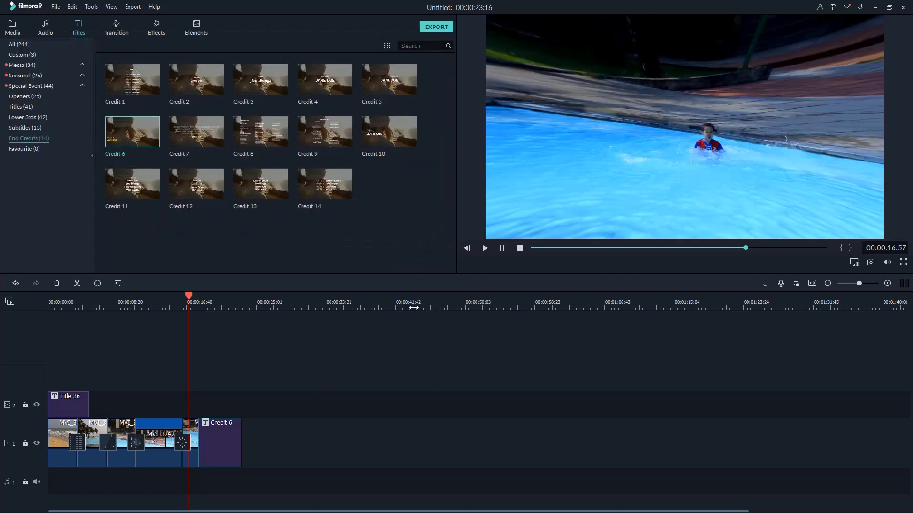
pyautogui.press('space')
pyautogui.click(502, 248)
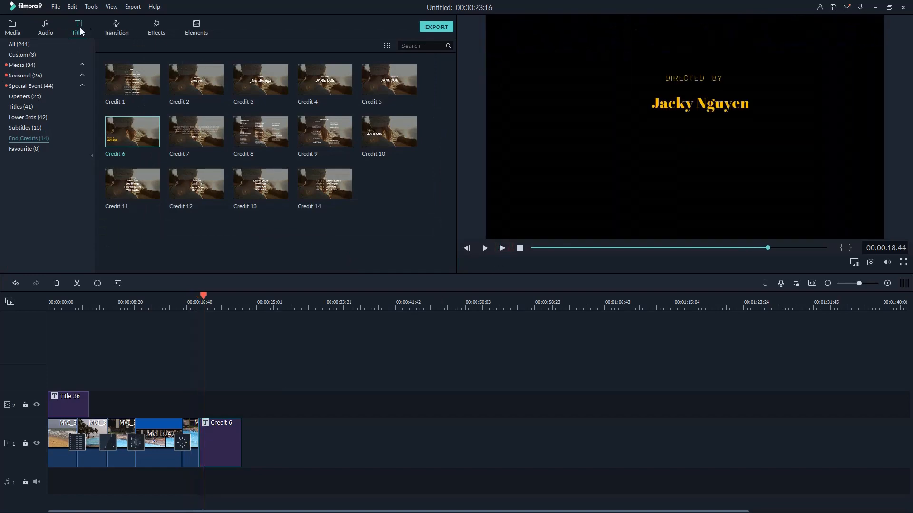
# Browse the Effects library to view the available filters
pyautogui.click(46, 28)
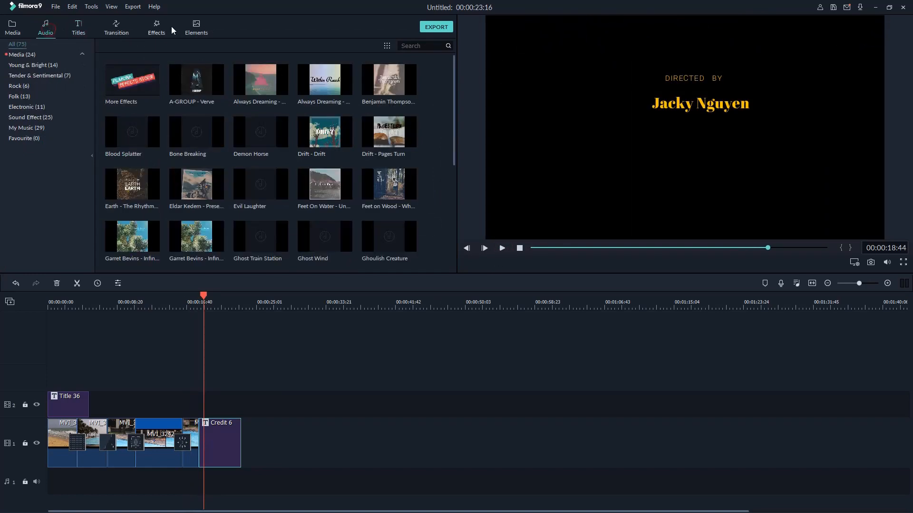
pyautogui.click(196, 28)
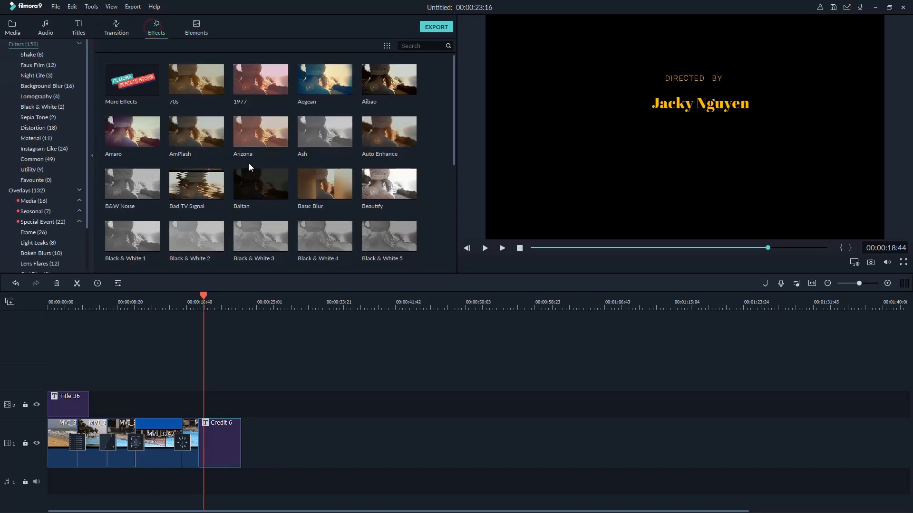
pyautogui.scroll(-1, 212, 159)
pyautogui.scroll(1, 199, 155)
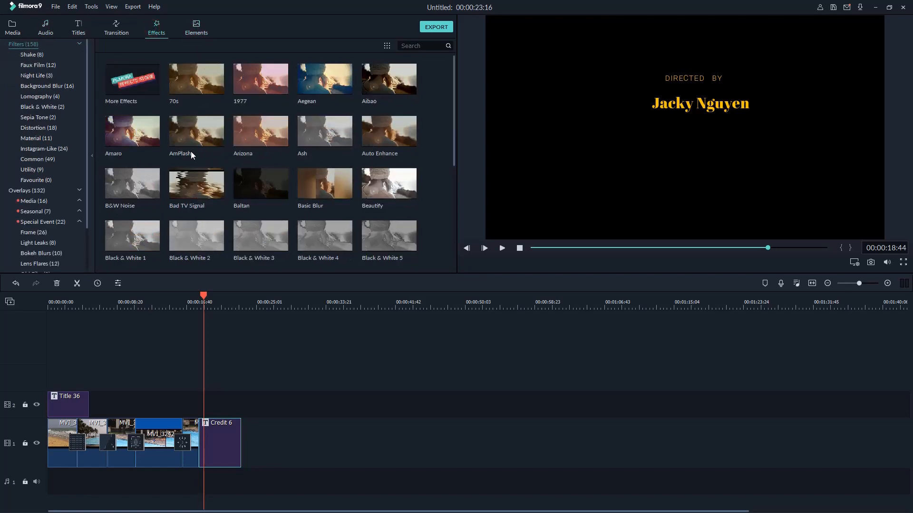
# Add the 70s filter on a new track, end it with Credit 6, and play from the start
pyautogui.moveTo(211, 86); pyautogui.dragTo(241, 379)
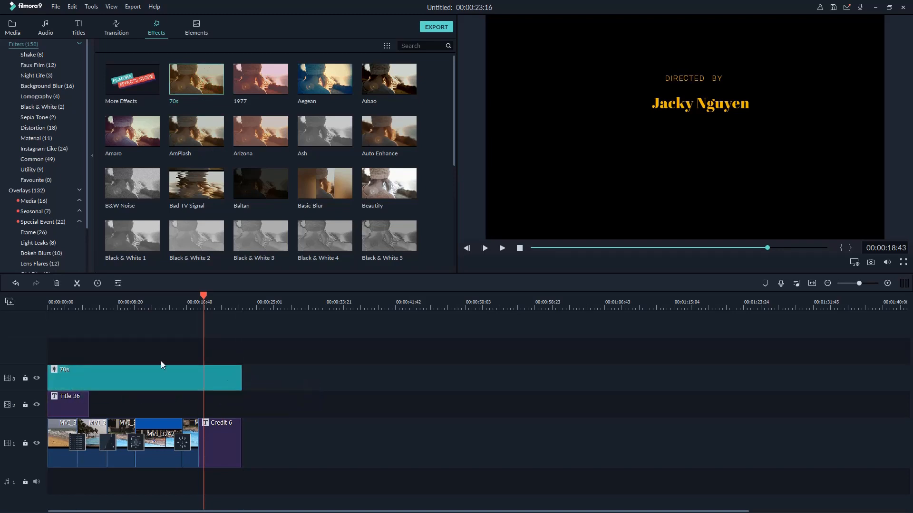
pyautogui.click(52, 303)
pyautogui.moveTo(51, 302); pyautogui.dragTo(47, 296)
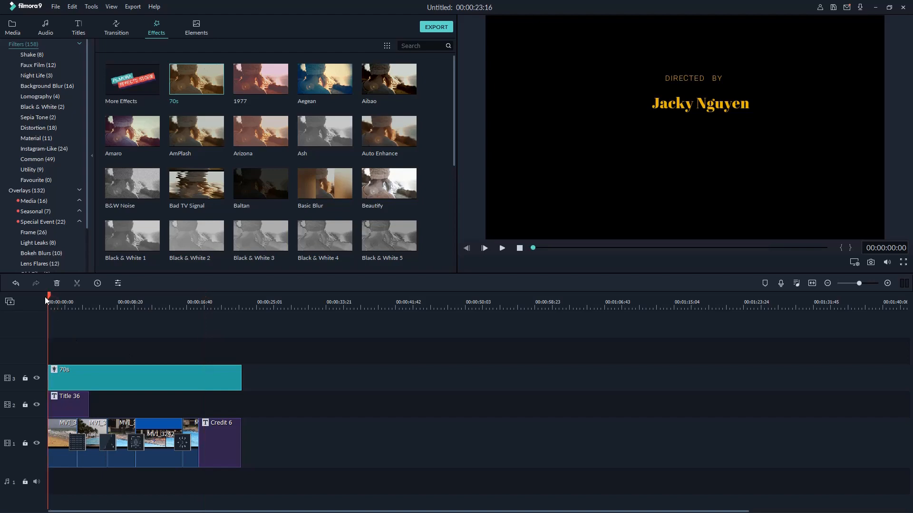
pyautogui.press('space')
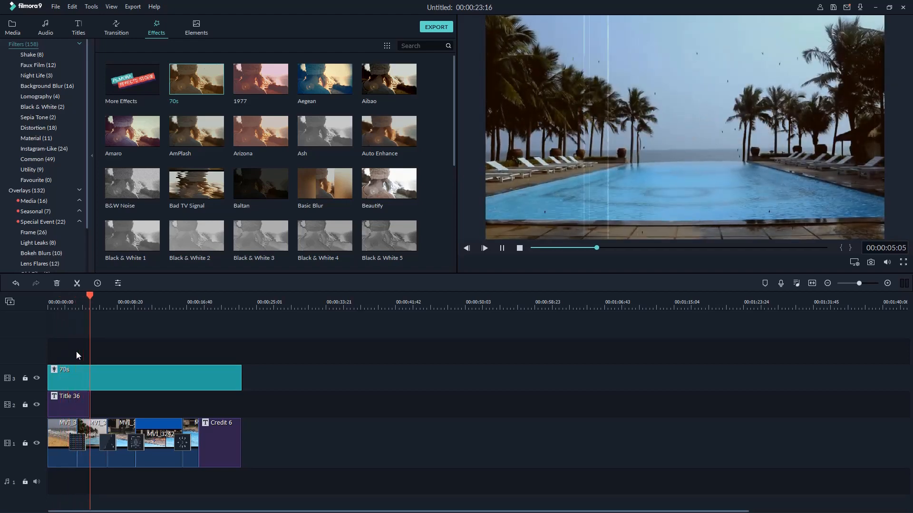
# Pause playback and browse the Elements categories, ending on Emoji with its nine stickers
pyautogui.click(501, 249)
pyautogui.click(194, 32)
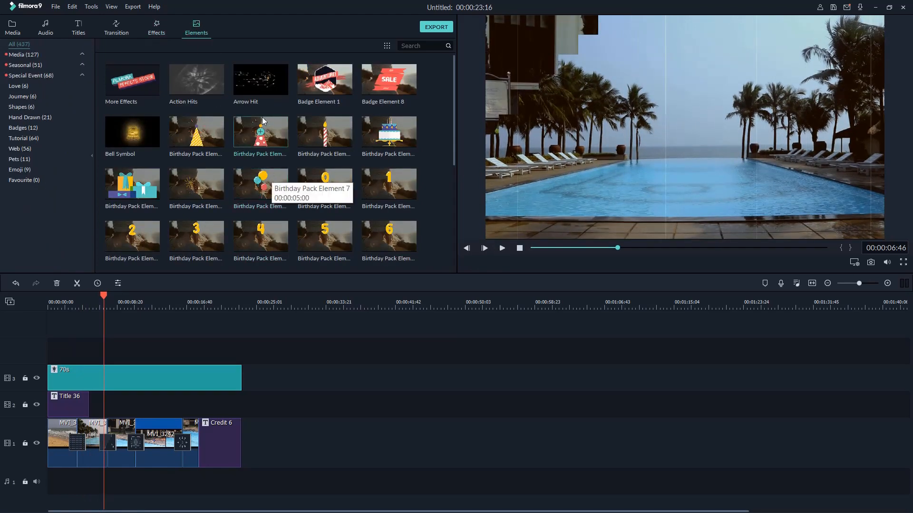
pyautogui.scroll(-5, 244, 143)
pyautogui.scroll(-5, 243, 178)
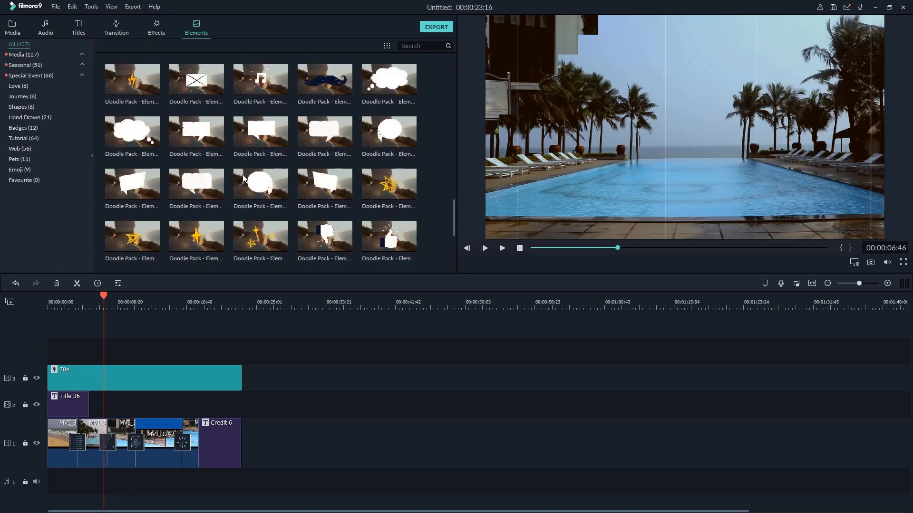
pyautogui.scroll(3, 242, 175)
pyautogui.click(24, 65)
pyautogui.click(26, 84)
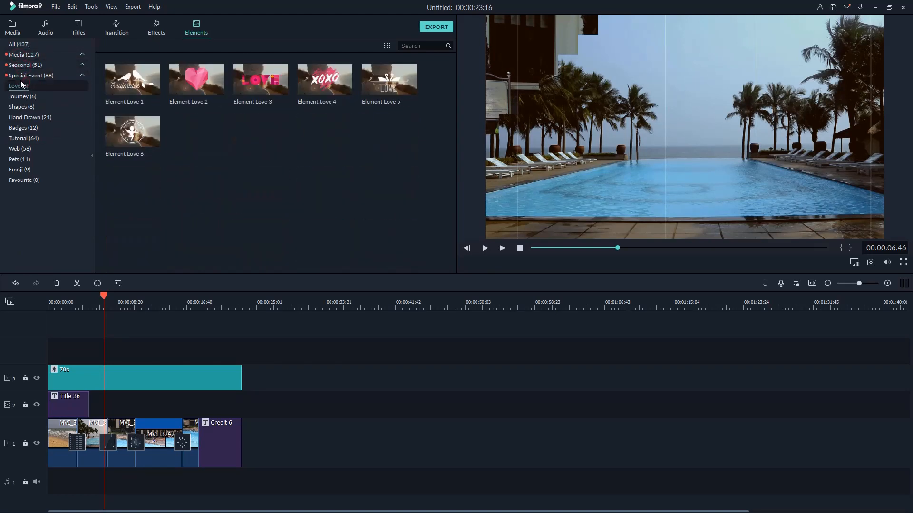
pyautogui.click(20, 76)
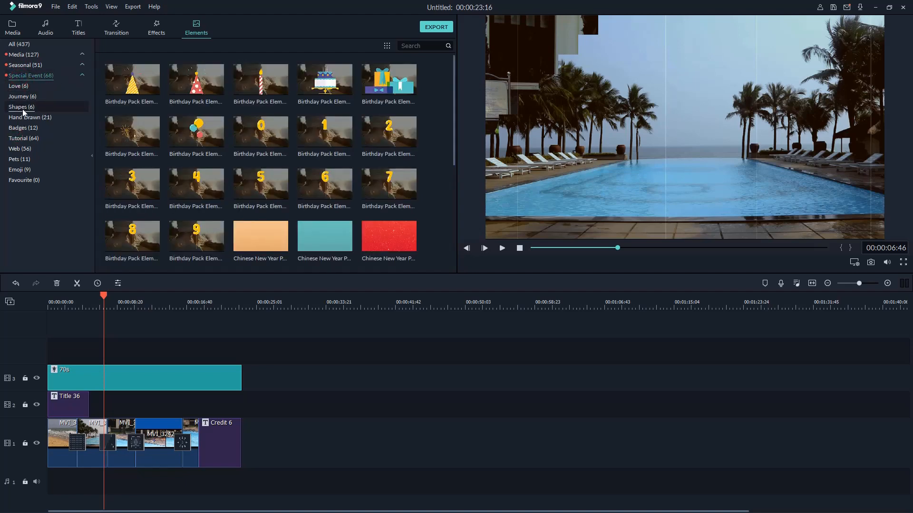
pyautogui.click(22, 169)
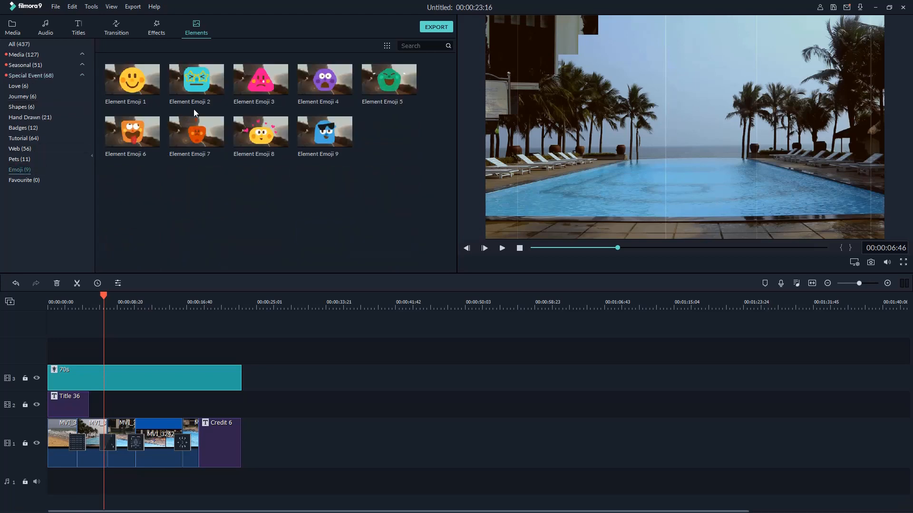
# Add Element Emoji 6 on a new fourth track, preview it, and open its clip settings
pyautogui.moveTo(159, 217); pyautogui.dragTo(111, 353)
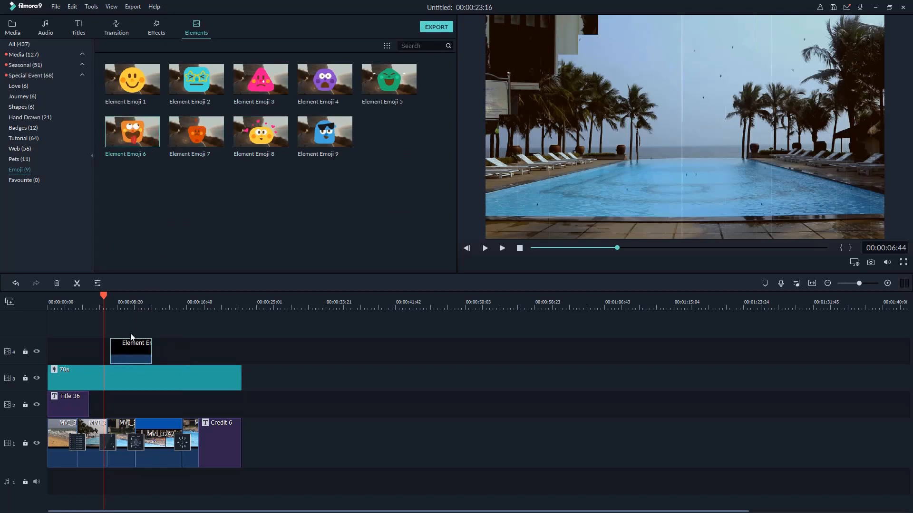
pyautogui.moveTo(104, 296); pyautogui.dragTo(107, 296)
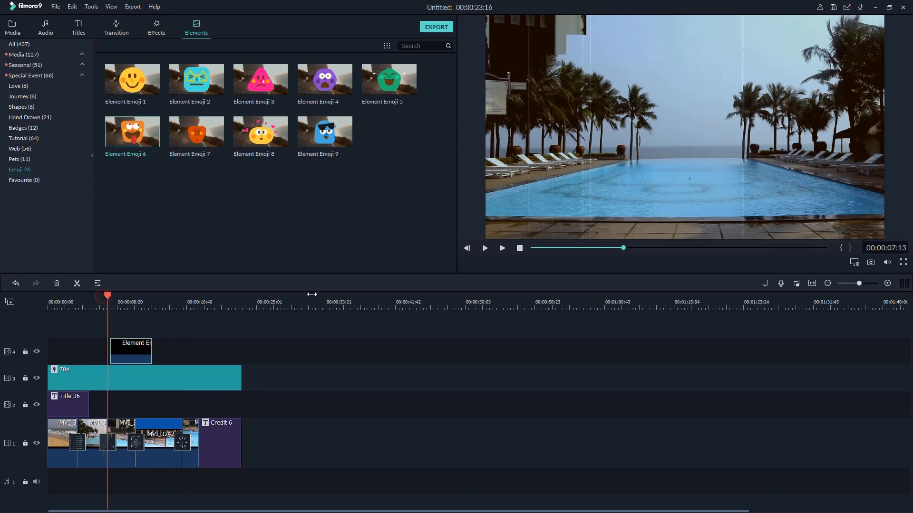
pyautogui.click(503, 247)
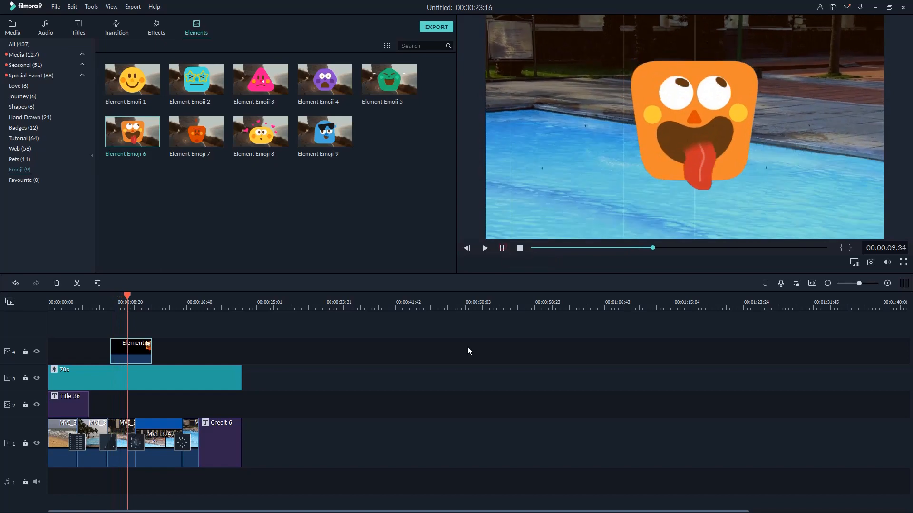
pyautogui.press('space')
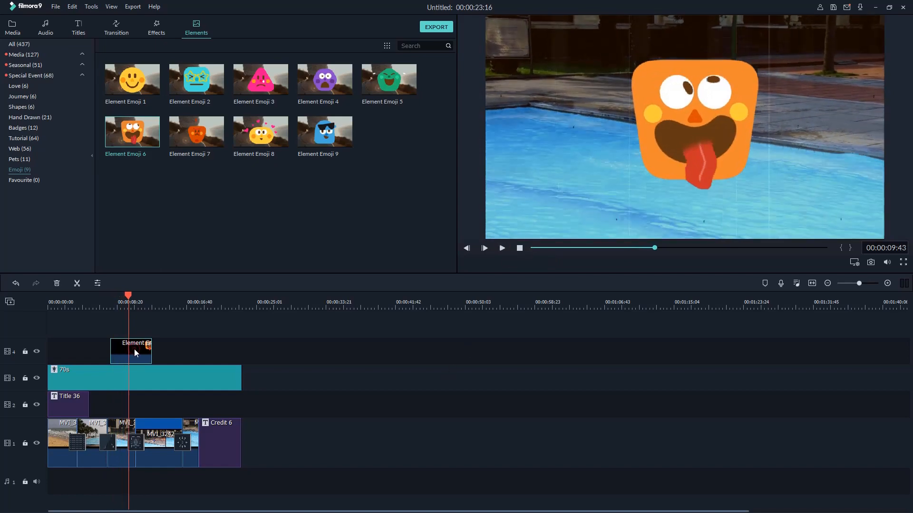
pyautogui.doubleClick(135, 352)
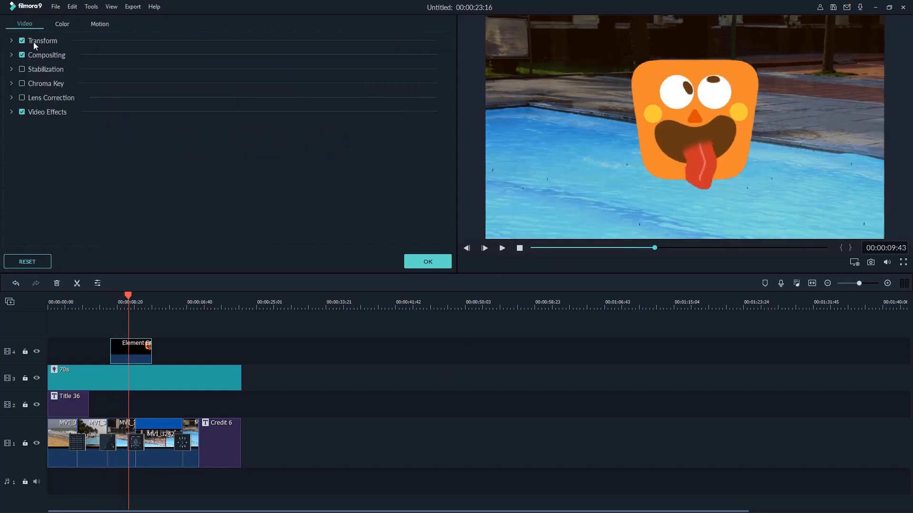
# Scale the Element Emoji 6 sticker down to 67.59% in Transform and apply
pyautogui.click(11, 41)
pyautogui.moveTo(201, 91); pyautogui.dragTo(122, 107)
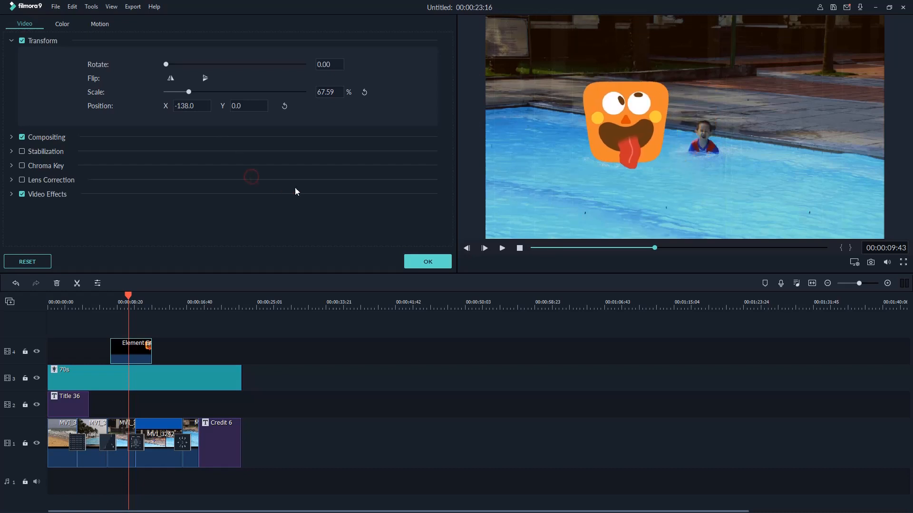
pyautogui.click(428, 262)
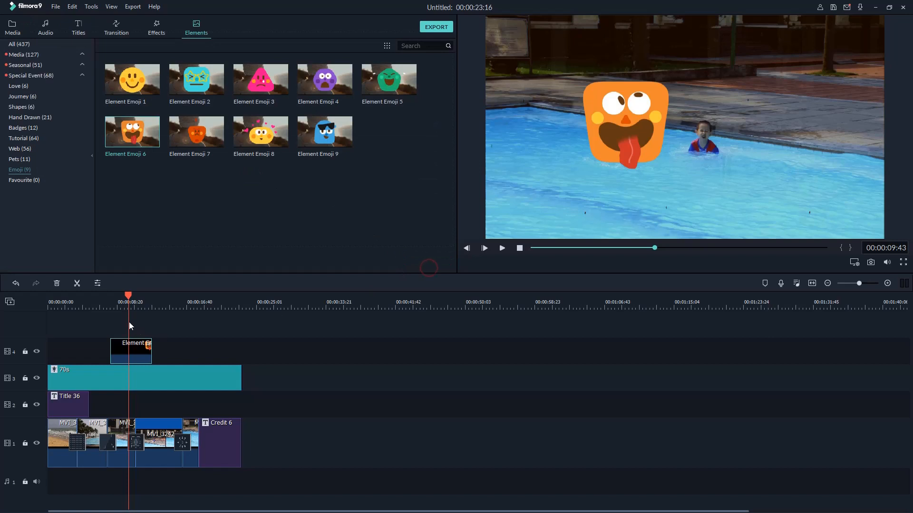
# Place the fourth splash motion shape on track 4 after the emoji, then move the playhead to the end
pyautogui.moveTo(129, 297); pyautogui.dragTo(170, 305)
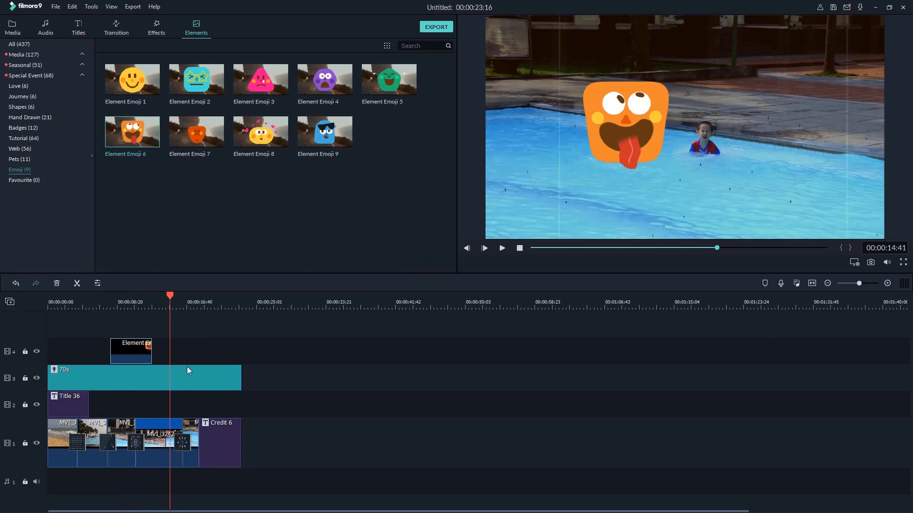
pyautogui.click(21, 107)
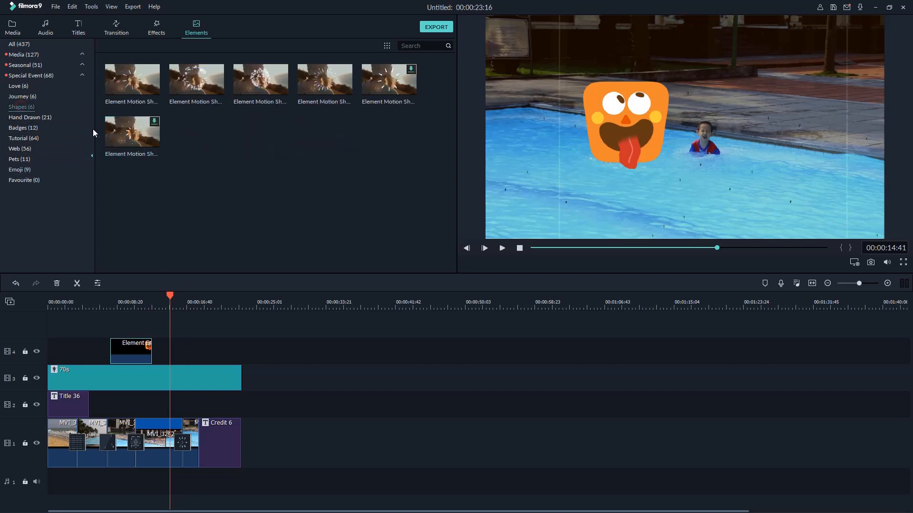
pyautogui.click(299, 83)
pyautogui.moveTo(307, 83); pyautogui.dragTo(189, 351)
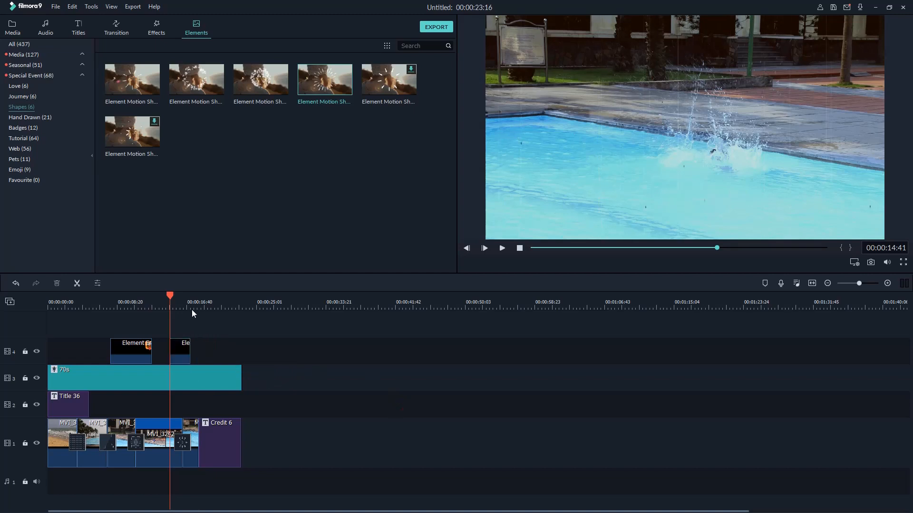
pyautogui.moveTo(170, 294); pyautogui.dragTo(242, 276)
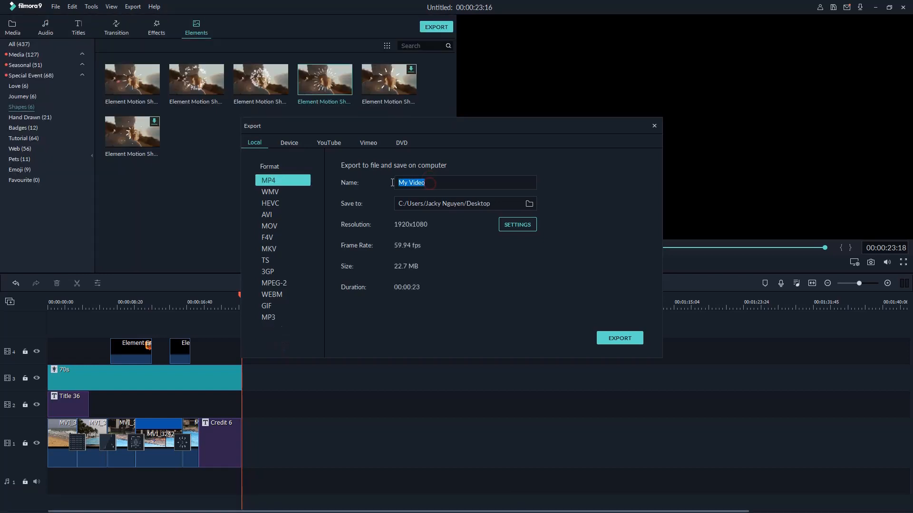
# Name the export 'Test Video' and set its frame rate to 24 fps
pyautogui.write('Test Video')
pyautogui.click(520, 224)
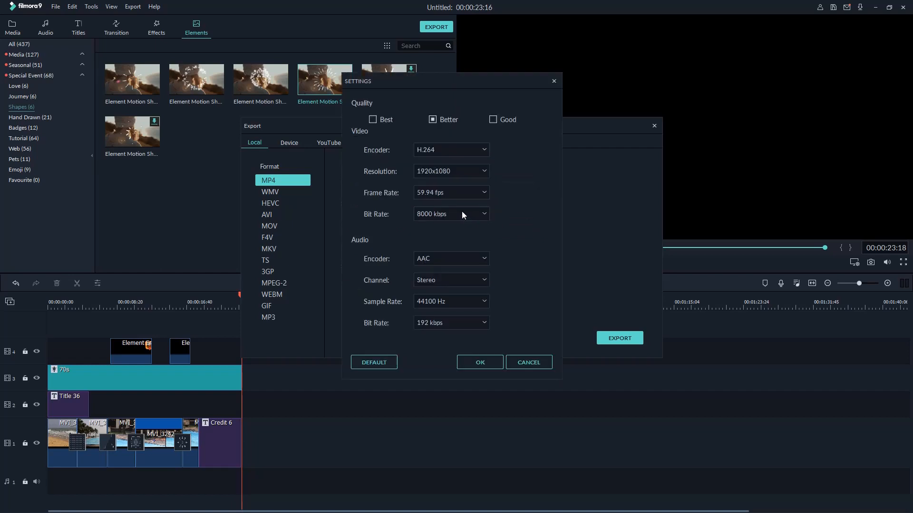
pyautogui.click(449, 195)
pyautogui.click(438, 223)
pyautogui.click(480, 362)
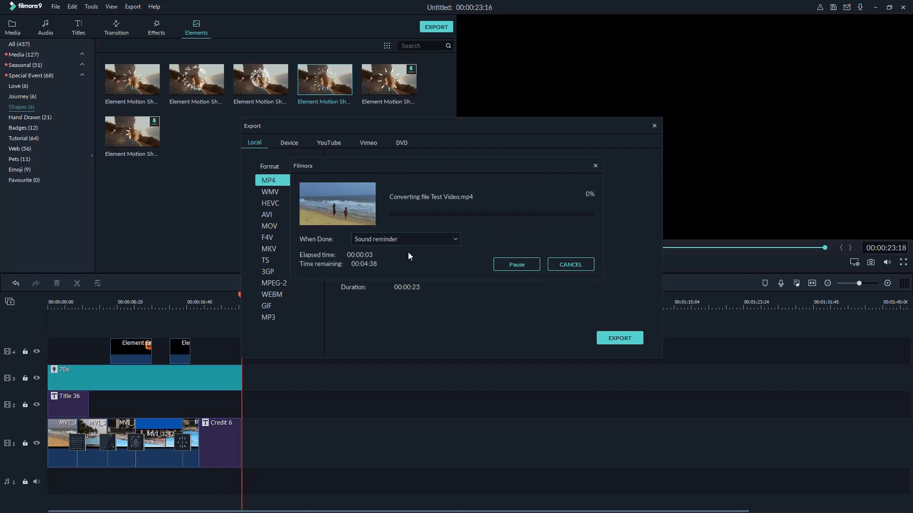
# Cancel the running Test Video export and close the Export window
pyautogui.click(581, 265)
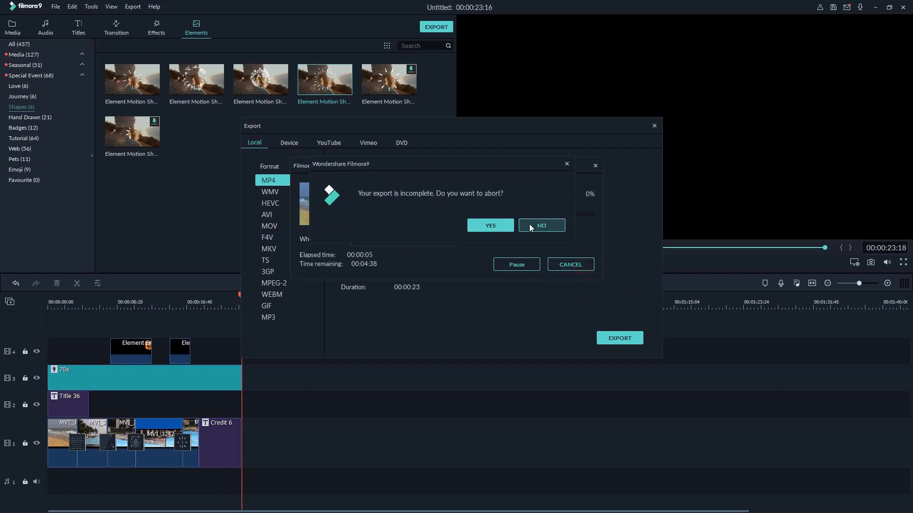
pyautogui.click(497, 224)
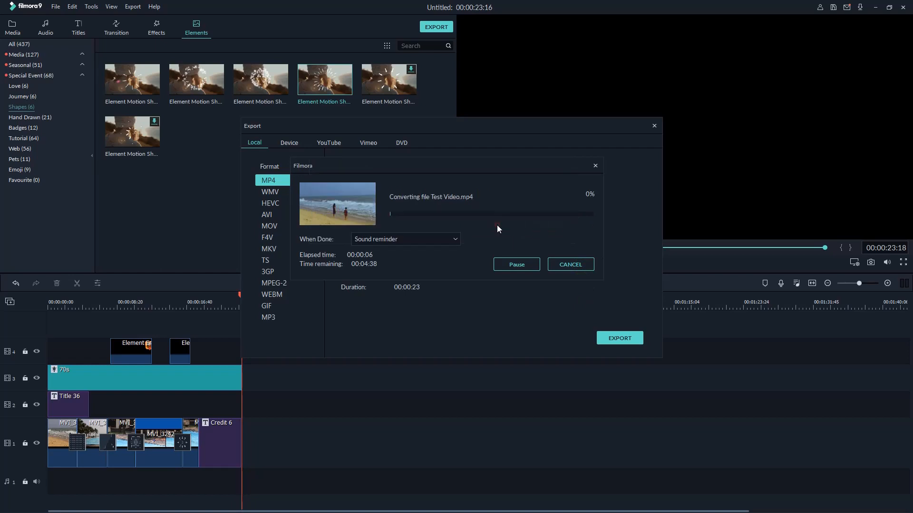
pyautogui.click(654, 126)
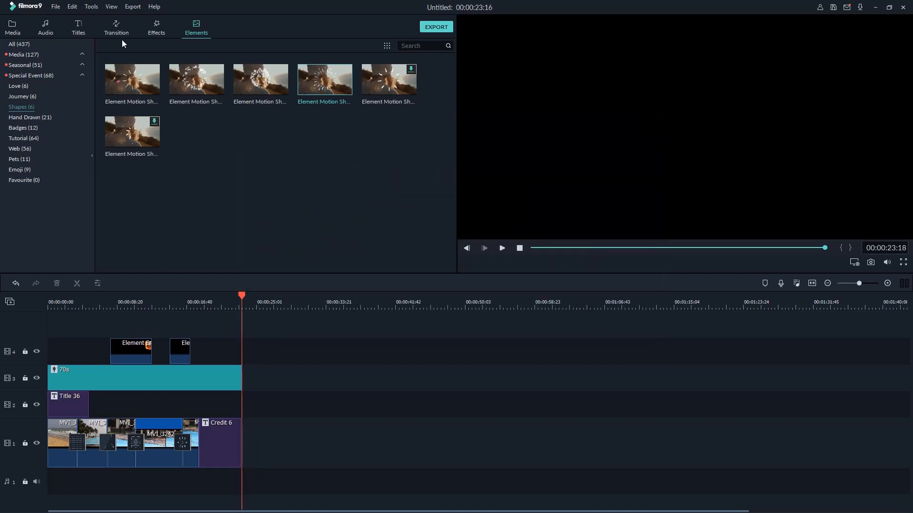
# Preview the Within Reach and Lullaby songs, then drop Lullaby onto audio track 1
pyautogui.click(46, 26)
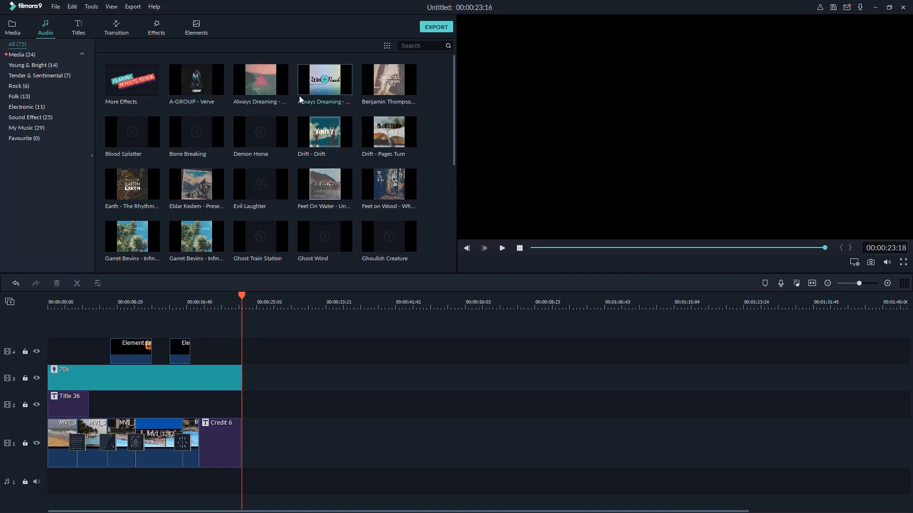
pyautogui.doubleClick(318, 95)
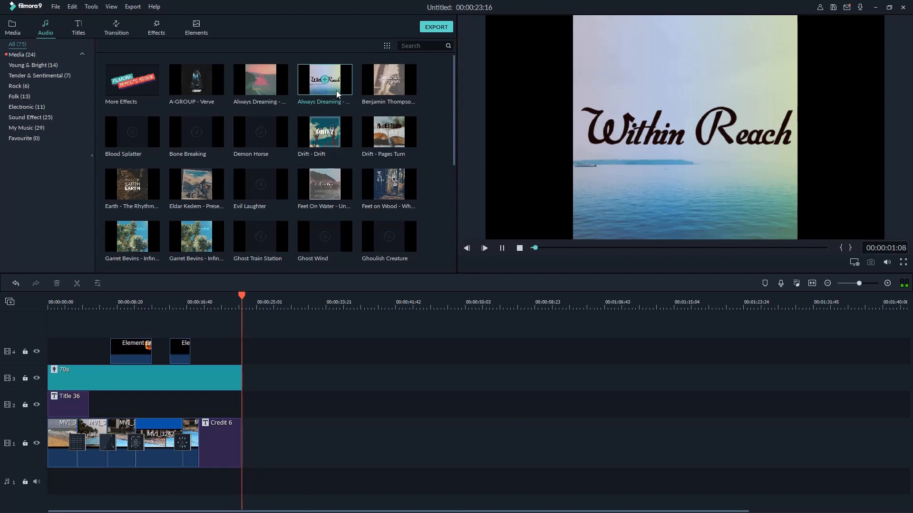
pyautogui.click(376, 89)
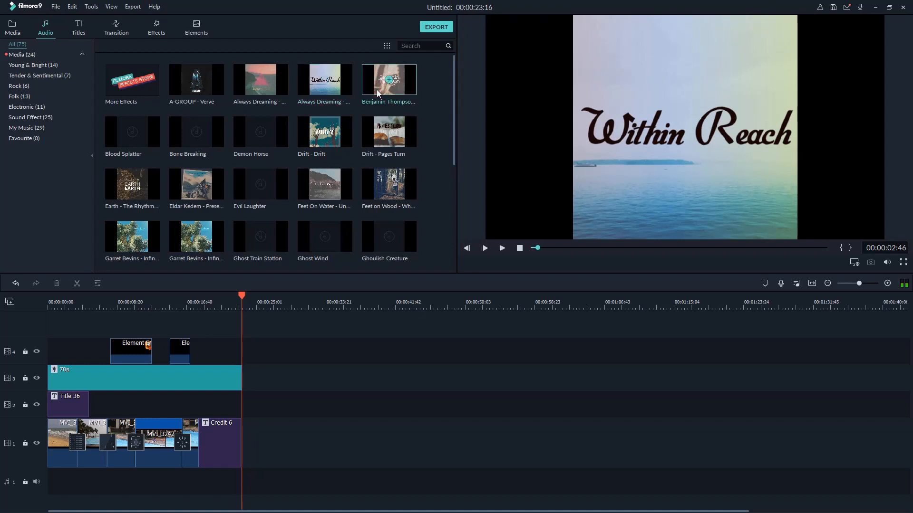
pyautogui.click(502, 248)
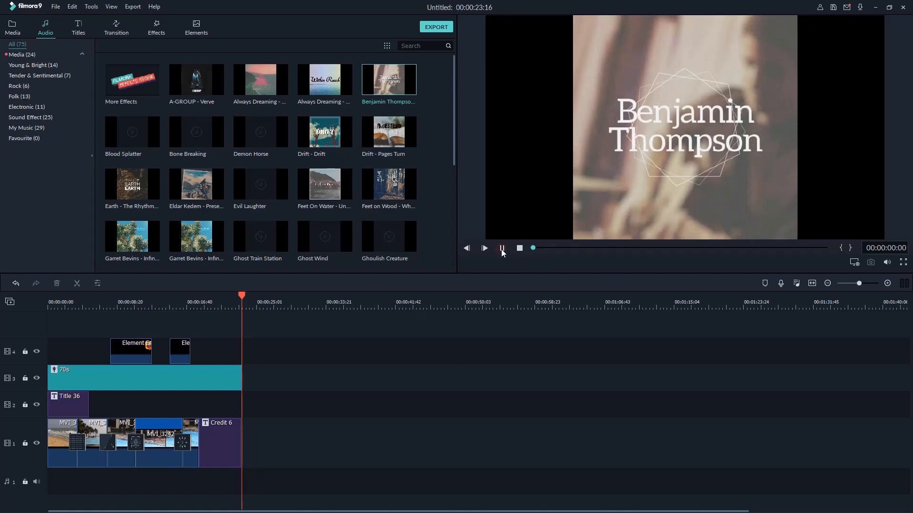
pyautogui.click(502, 248)
pyautogui.moveTo(181, 429); pyautogui.dragTo(612, 485)
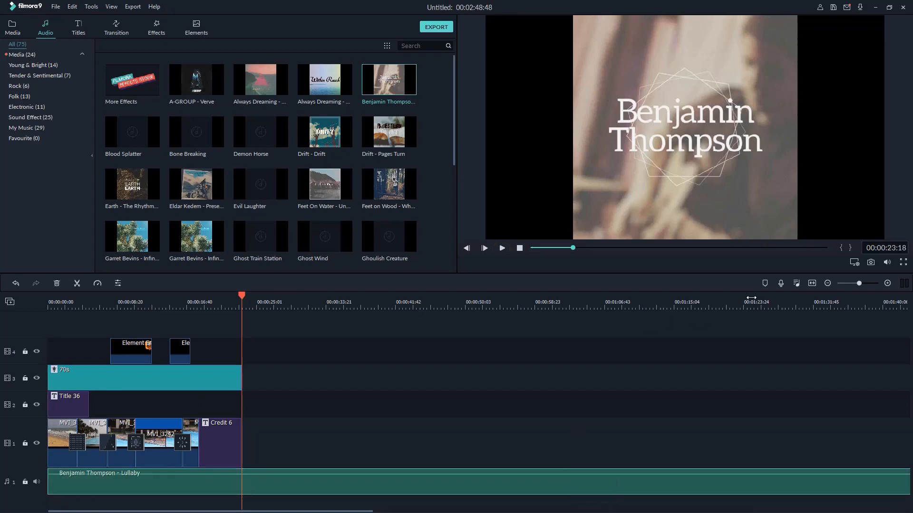
# Split the Lullaby music with Ctrl+B at the end of the credits and delete the remainder
pyautogui.click(812, 283)
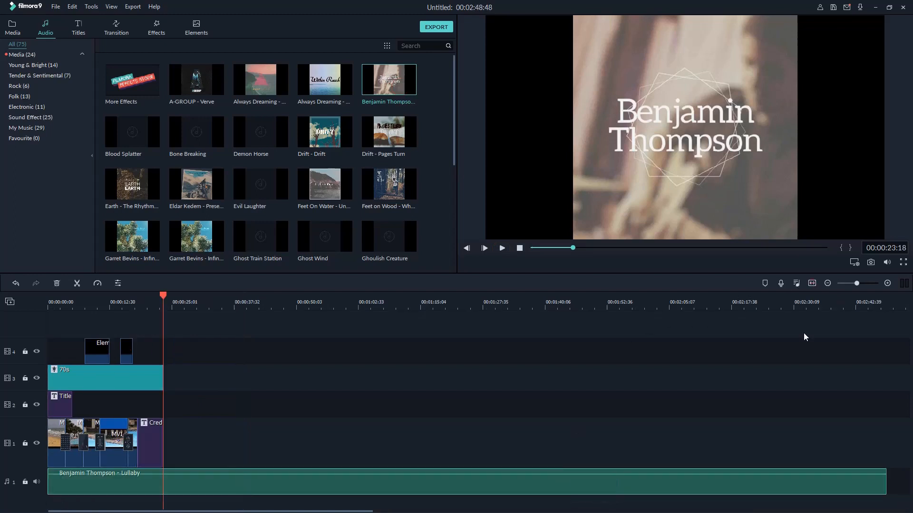
pyautogui.click(886, 488)
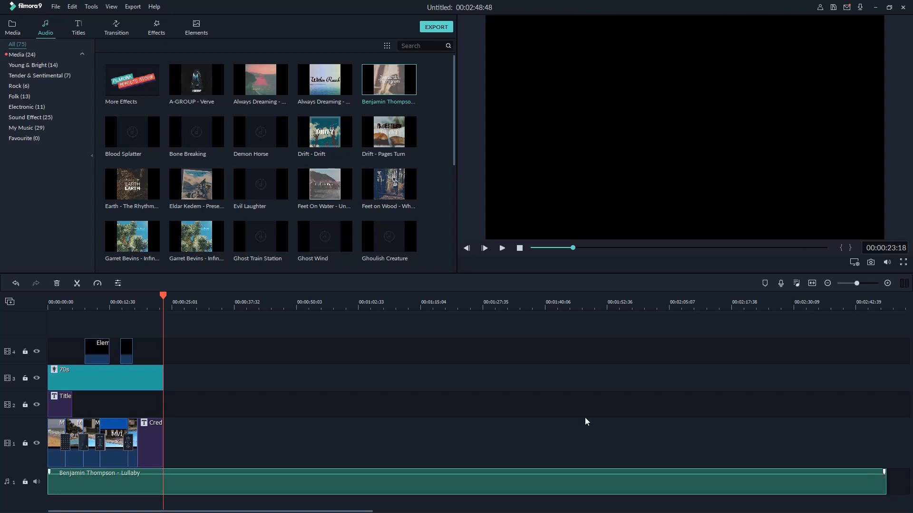
pyautogui.click(172, 296)
pyautogui.moveTo(173, 297)
pyautogui.mouseDown()
pyautogui.moveTo(155, 294)
pyautogui.moveTo(164, 294)
pyautogui.mouseUp()
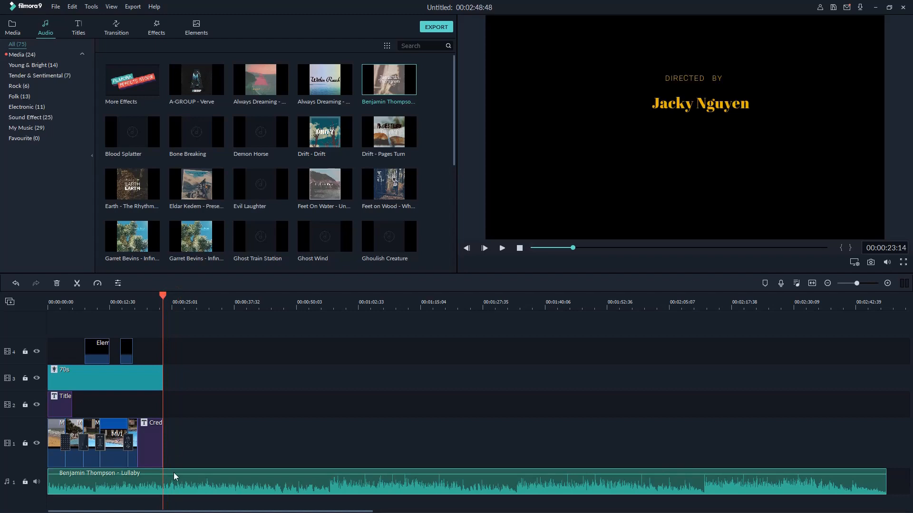
pyautogui.hotkey('ctrl', 'b')
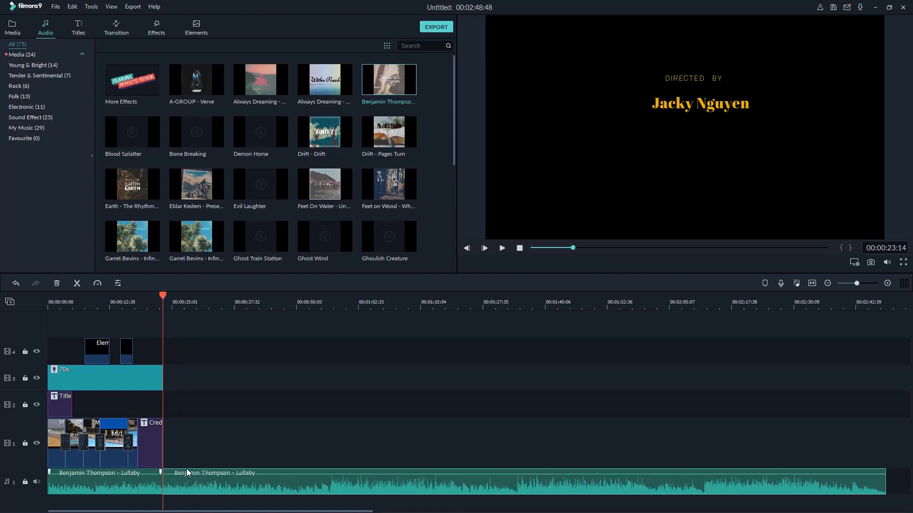
pyautogui.rightClick(223, 477)
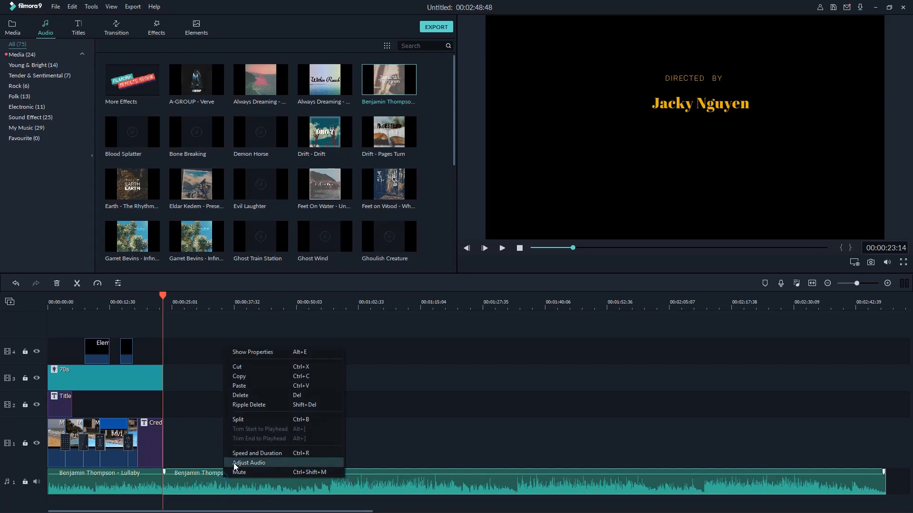
pyautogui.click(241, 394)
# Play the last few seconds to check the music ends with the credits
pyautogui.click(158, 485)
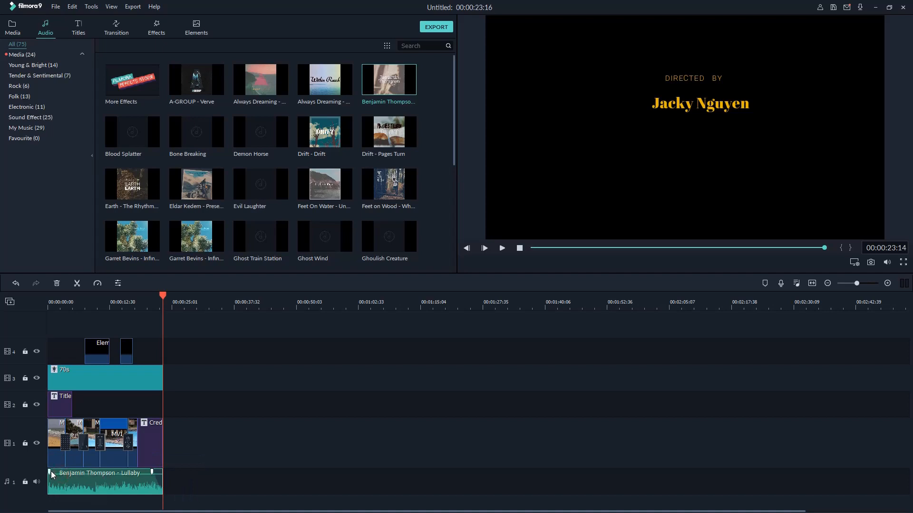
pyautogui.click(141, 304)
pyautogui.press('space')
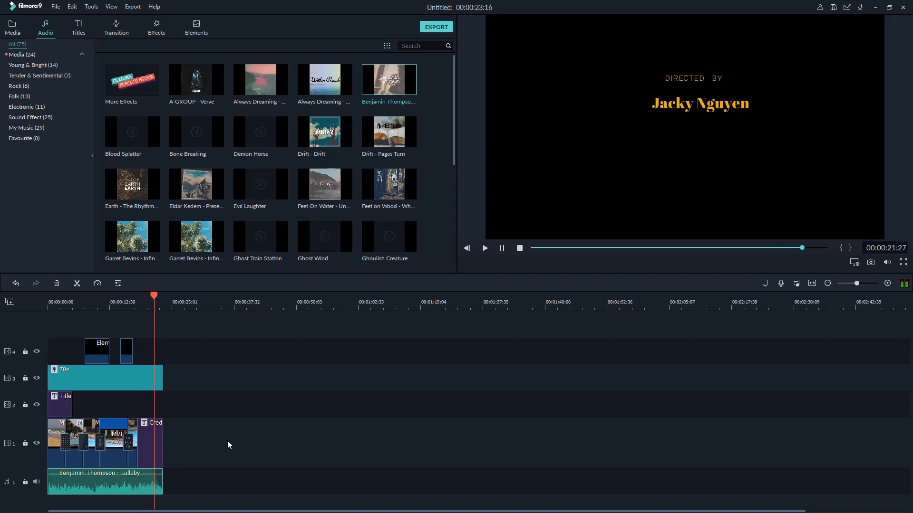
pyautogui.press('space')
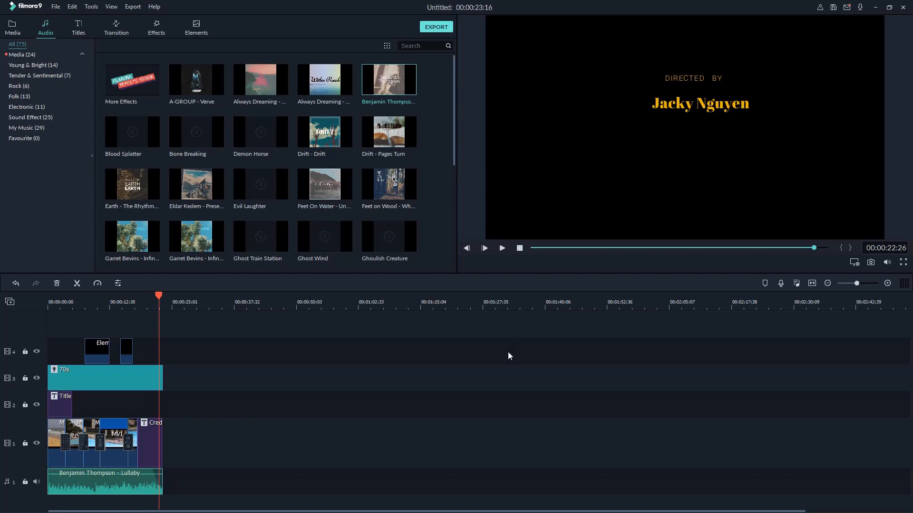
# Open the export window and name the output file 'Test Video'
pyautogui.hotkey('ctrl', 'e')
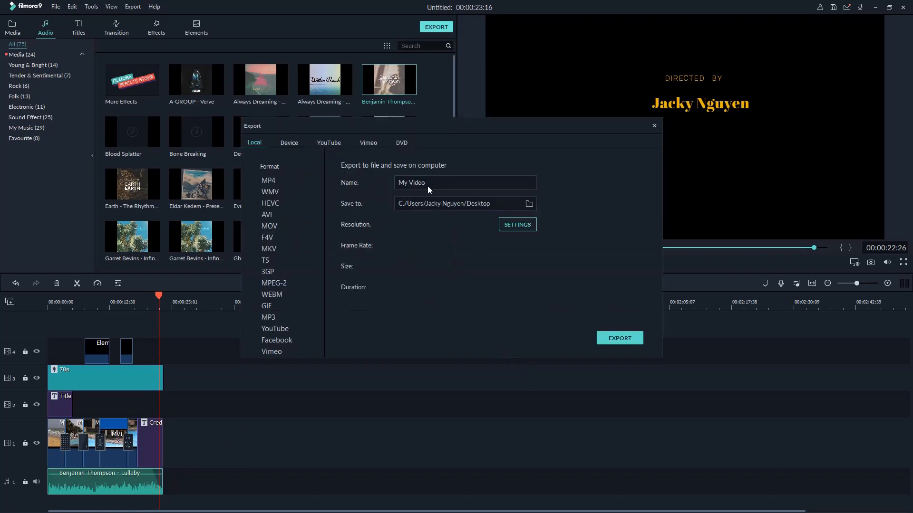
pyautogui.moveTo(427, 187); pyautogui.dragTo(389, 184)
pyautogui.write('T')
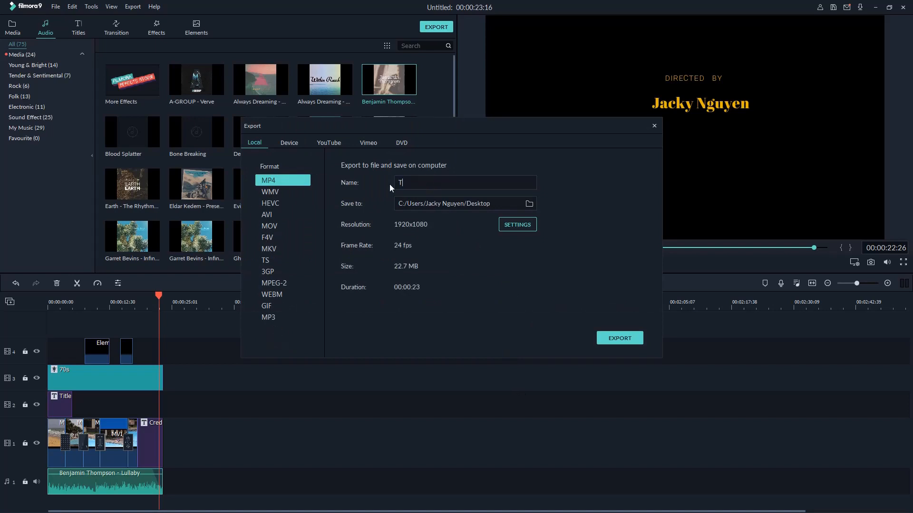
pyautogui.write('est Video')
# Check the Device, Vimeo and DVD options, then render locally as 1920x1080 24 fps MP4 to the Desktop
pyautogui.click(291, 141)
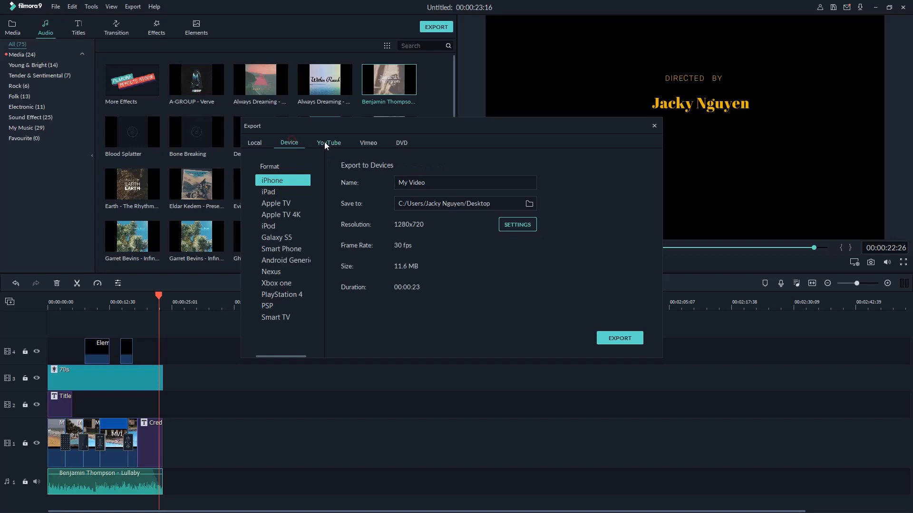
pyautogui.click(369, 142)
pyautogui.click(402, 143)
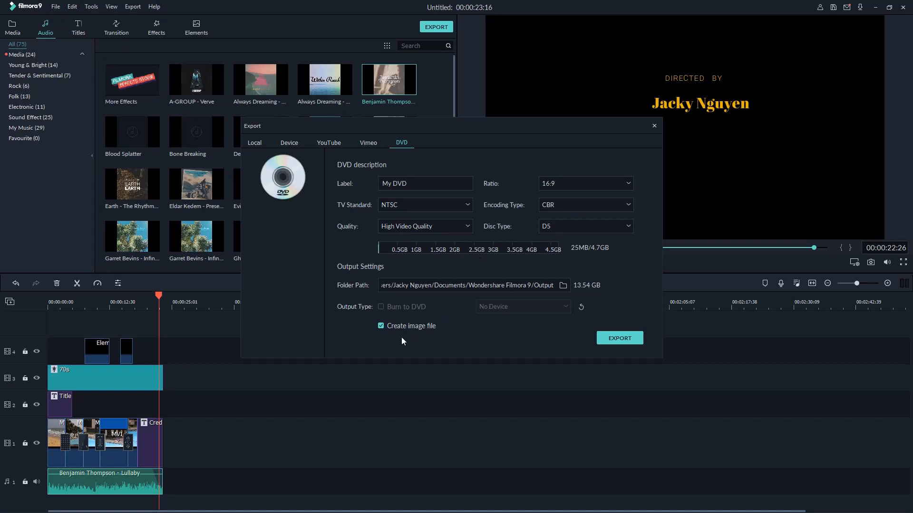
pyautogui.click(256, 141)
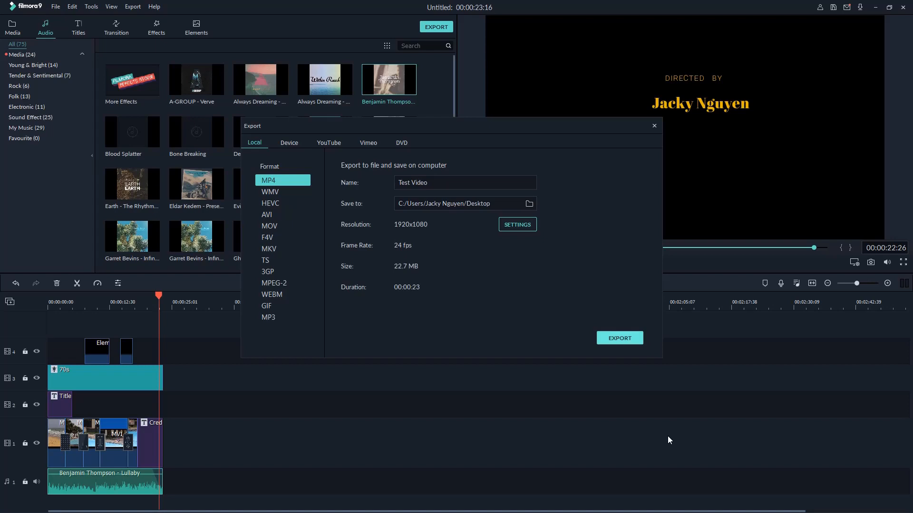
pyautogui.click(615, 338)
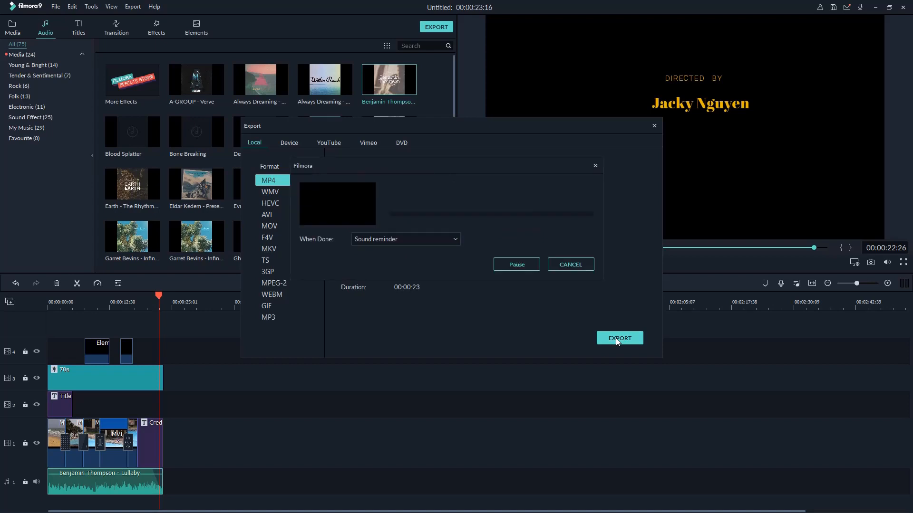